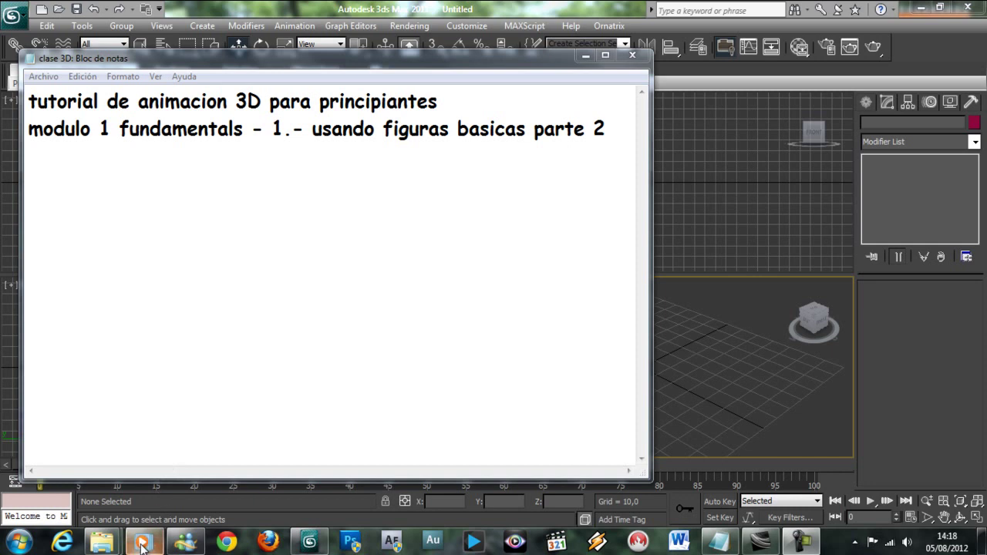
{"action": "mouse_move", "coordinate": [141, 546]}
{"action": "left_click", "coordinate": [144, 510]}
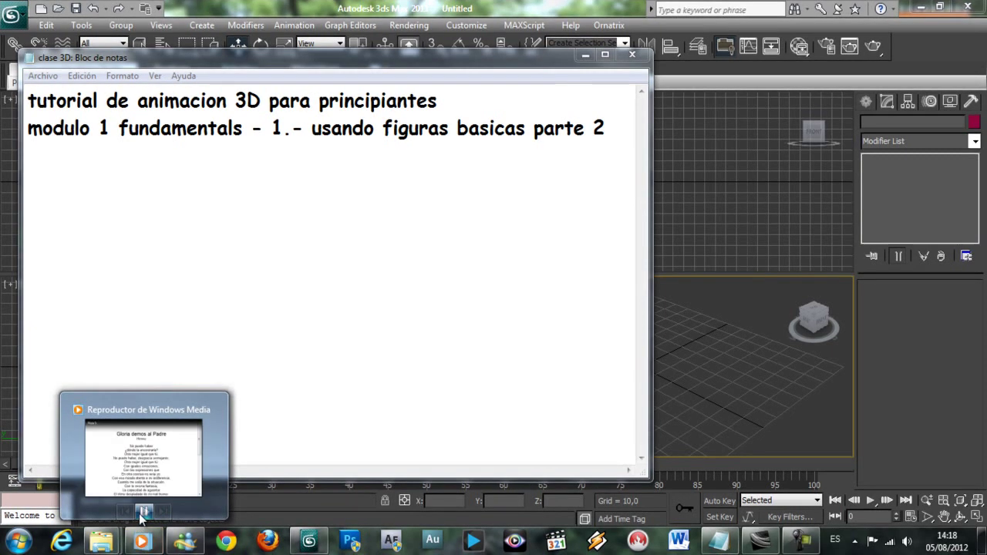
{"action": "left_click_drag", "start_coordinate": [391, 61], "coordinate": [413, 53]}
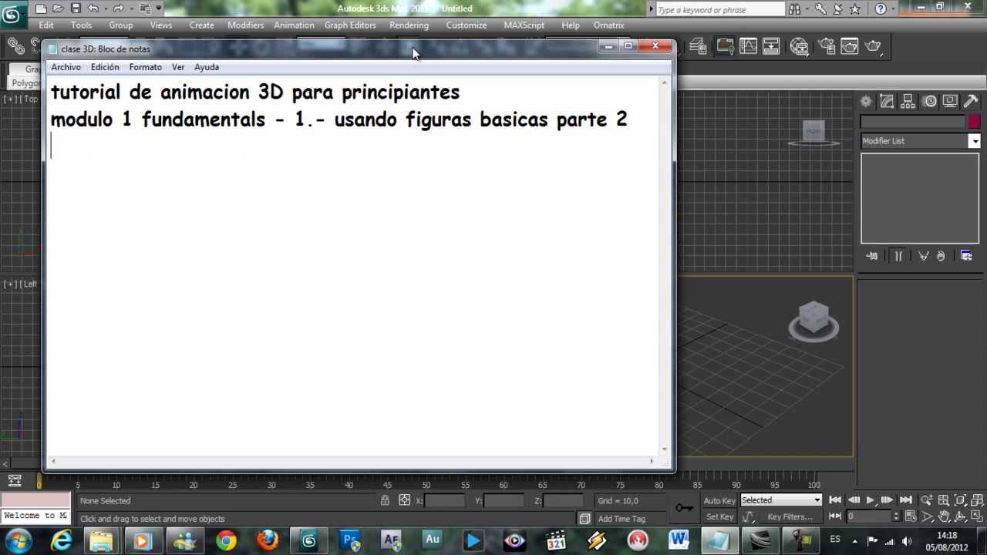
Step: Switch to 3ds Max and show the Standard Primitives category for creating geometry
{"action": "left_click", "coordinate": [865, 101]}
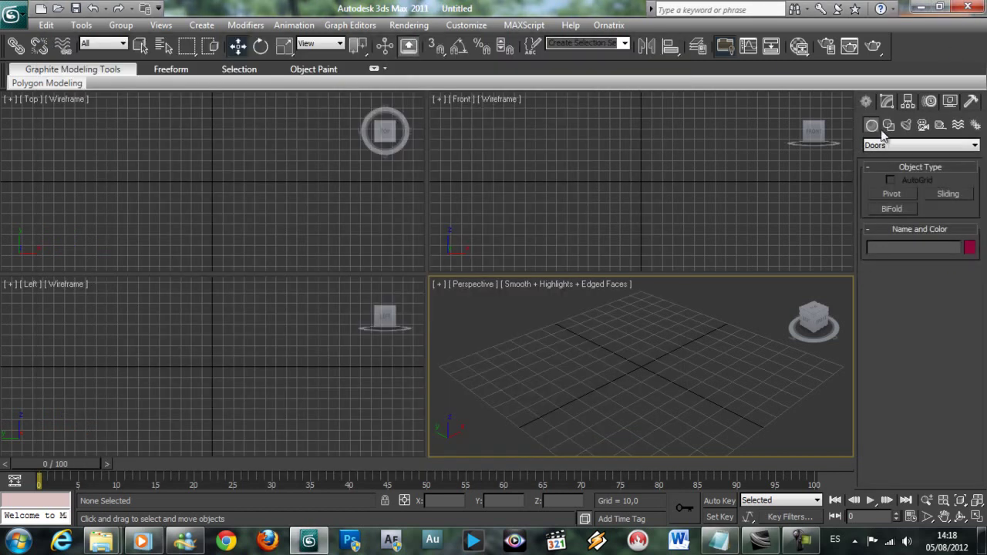
{"action": "left_click", "coordinate": [894, 144]}
{"action": "left_click", "coordinate": [897, 155]}
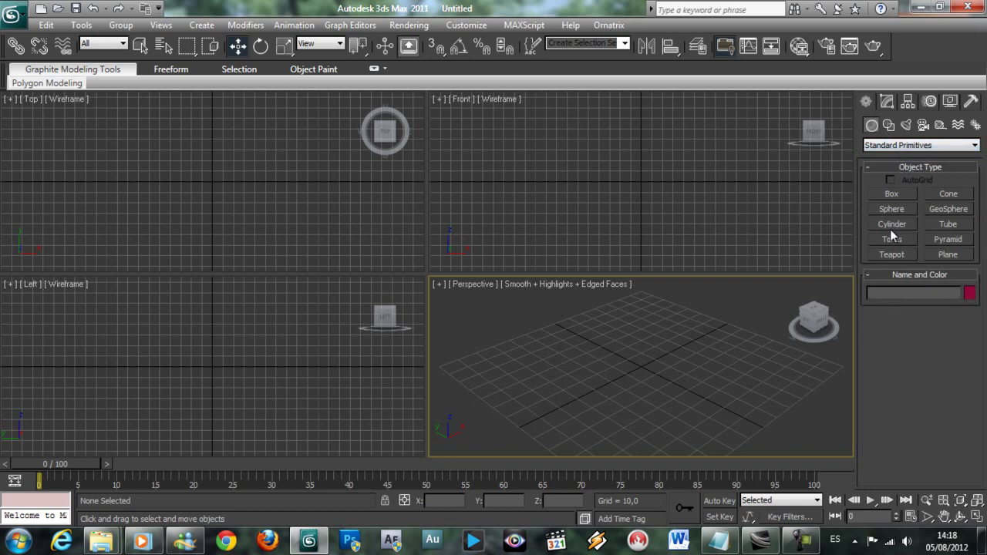
{"action": "left_click", "coordinate": [866, 147]}
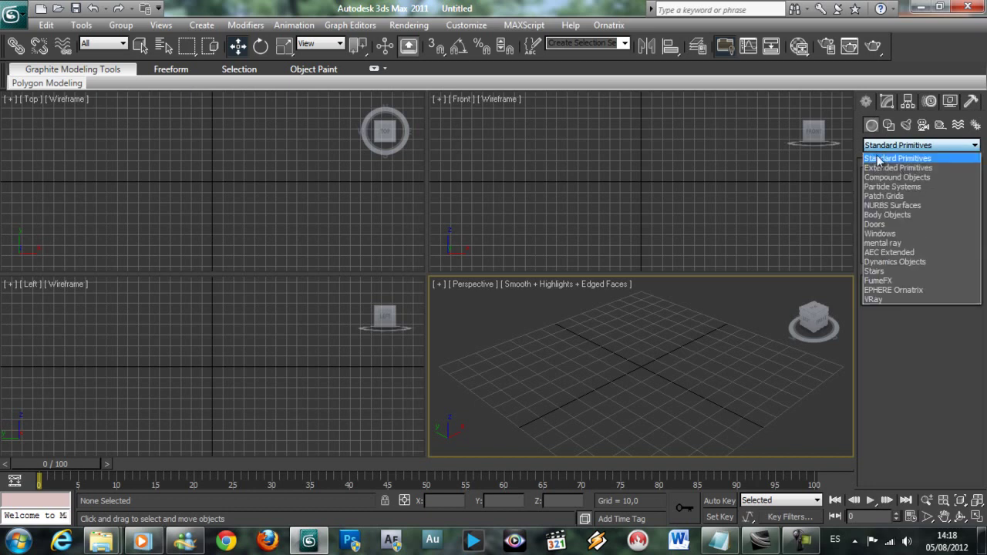
{"action": "left_click", "coordinate": [900, 148]}
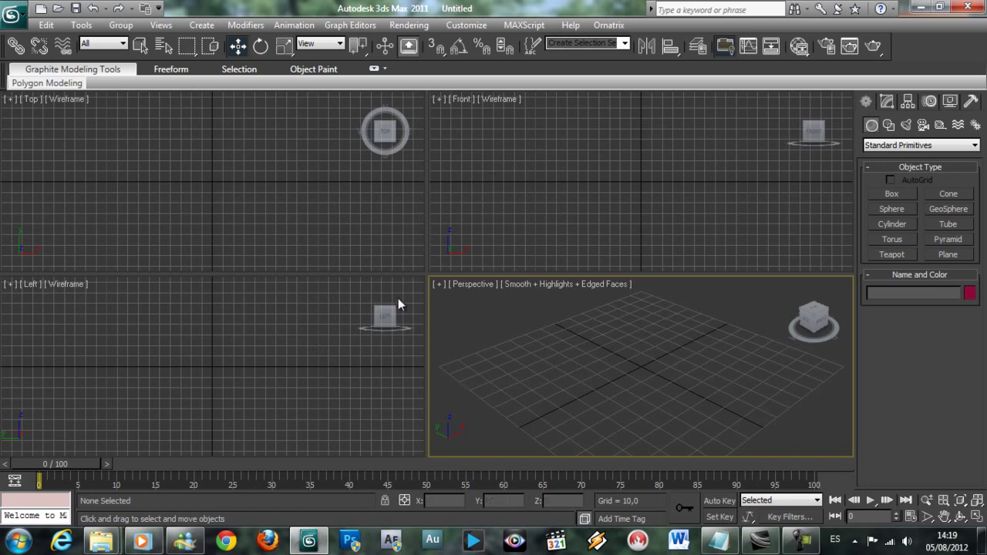
Step: Examine the four-viewport layout by activating the Top, Front, Left and Perspective viewports in turn
{"action": "left_click", "coordinate": [412, 240]}
{"action": "left_click", "coordinate": [493, 247]}
{"action": "left_click", "coordinate": [470, 339]}
{"action": "left_click", "coordinate": [262, 300]}
{"action": "left_click", "coordinate": [212, 208]}
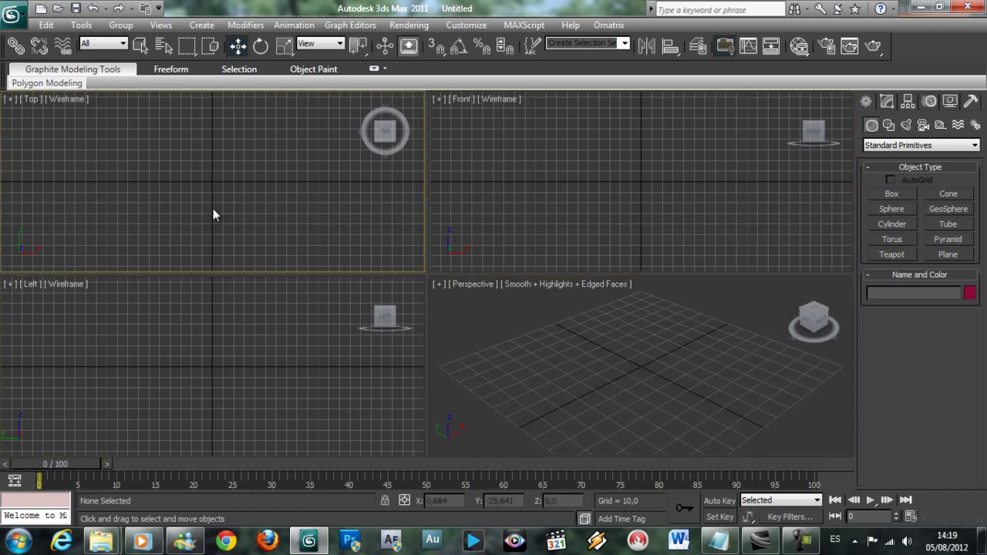
{"action": "left_click", "coordinate": [467, 214]}
{"action": "left_click", "coordinate": [455, 293]}
{"action": "left_click", "coordinate": [269, 252]}
{"action": "left_click", "coordinate": [319, 329]}
{"action": "left_click", "coordinate": [451, 304]}
{"action": "left_click", "coordinate": [472, 235]}
{"action": "left_click", "coordinate": [277, 254]}
{"action": "left_click", "coordinate": [386, 324]}
{"action": "left_click", "coordinate": [486, 340]}
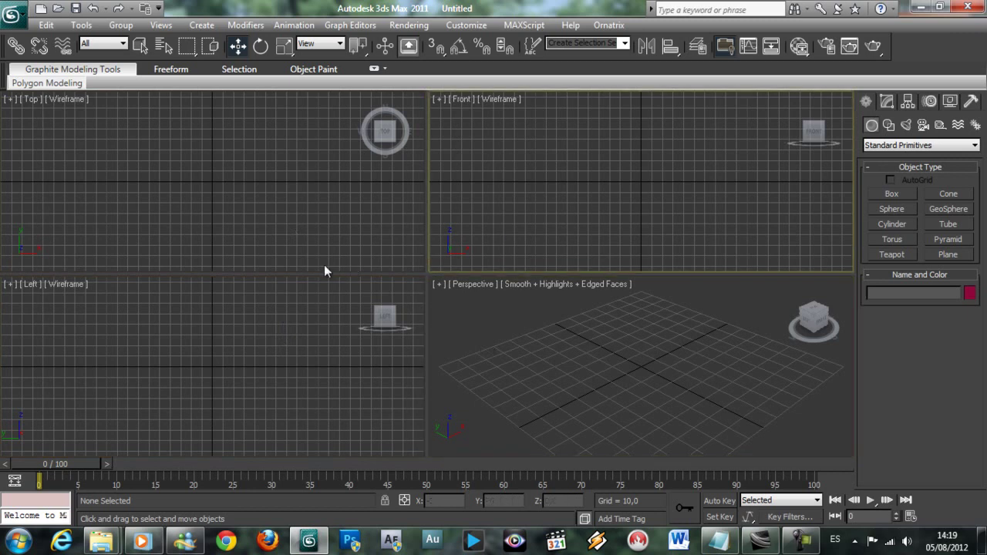
{"action": "left_click", "coordinate": [448, 255]}
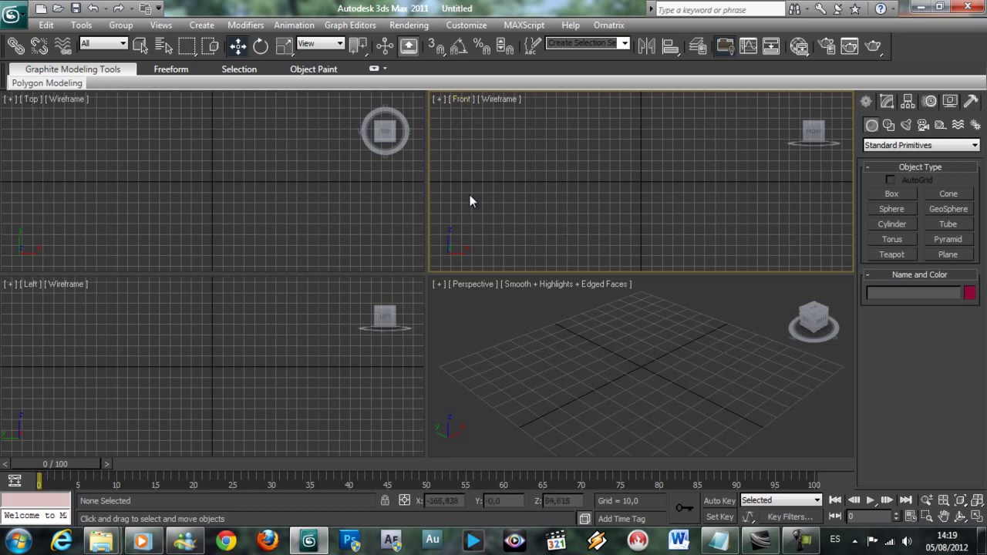
{"action": "left_click", "coordinate": [462, 318]}
{"action": "left_click", "coordinate": [24, 349]}
{"action": "left_click", "coordinate": [96, 212]}
{"action": "left_click", "coordinate": [89, 328]}
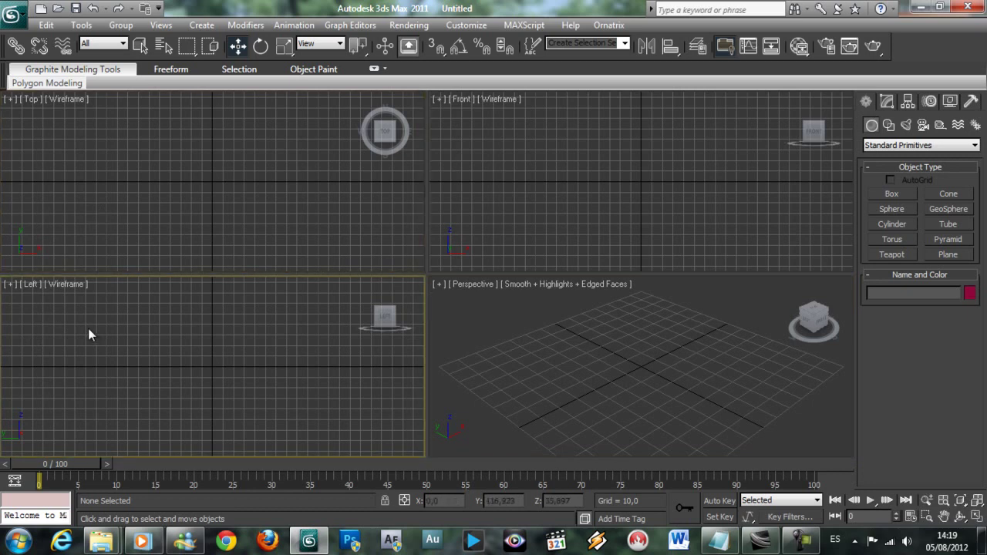
Step: Switch to Notepad and write the viewport shortcut note "T = Top" below the heading
{"action": "left_click", "coordinate": [718, 539]}
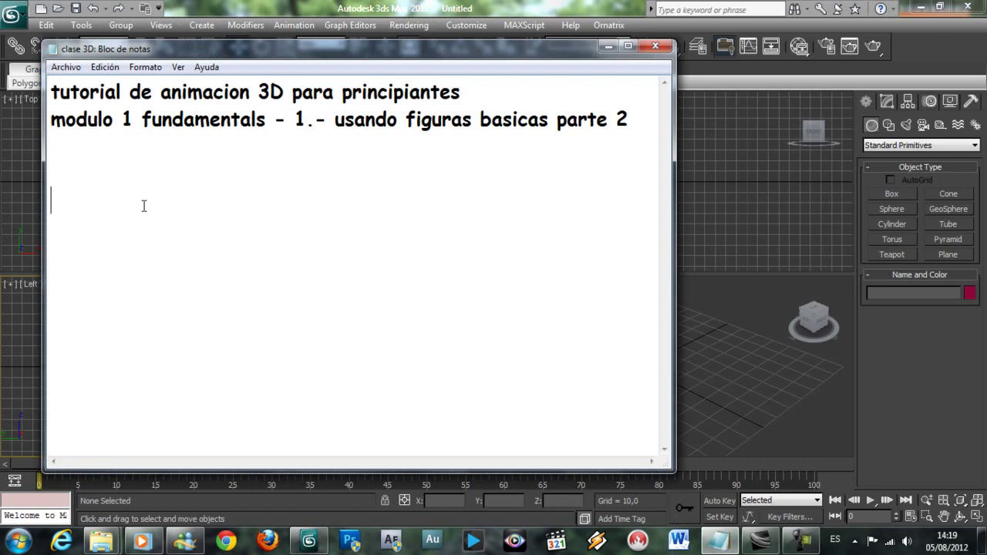
{"action": "type", "text": "T = Top"}
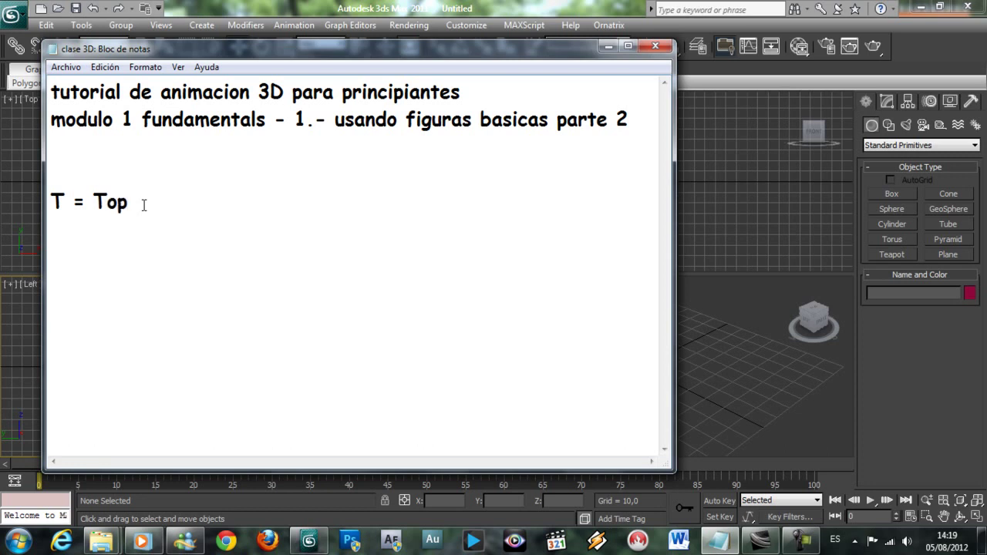
Step: Return to 3ds Max and change the Left viewport to the Top view and back to Left
{"action": "left_click", "coordinate": [231, 6]}
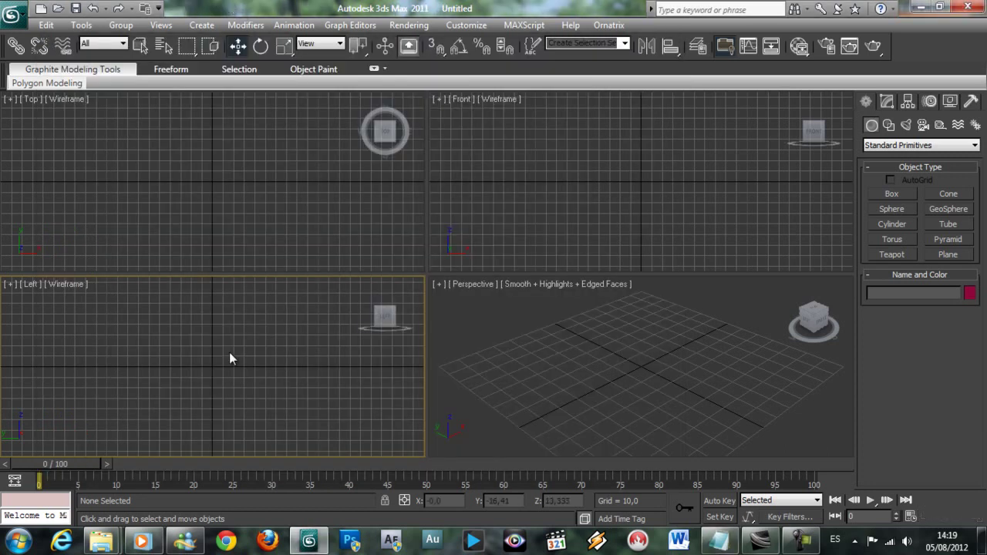
{"action": "key", "text": "t"}
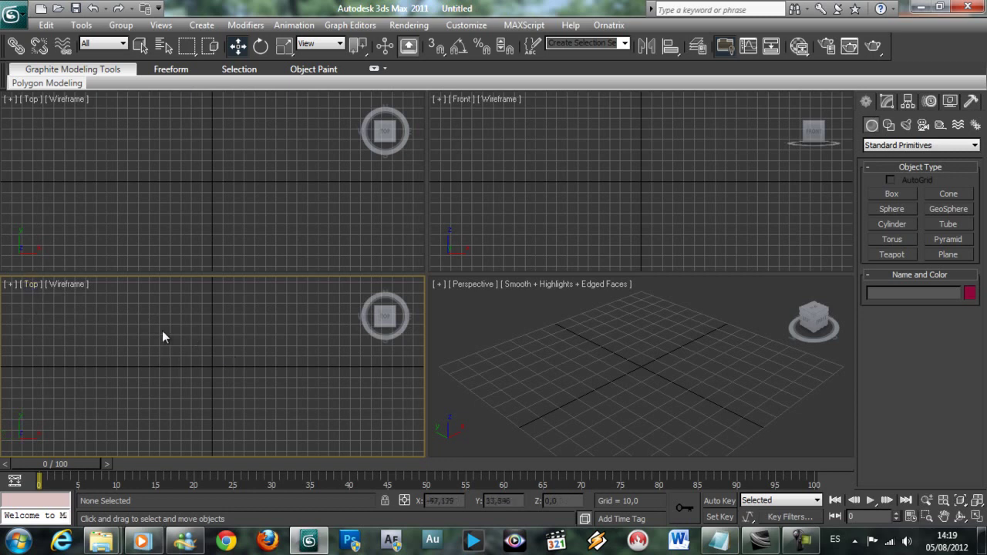
{"action": "key", "text": "l"}
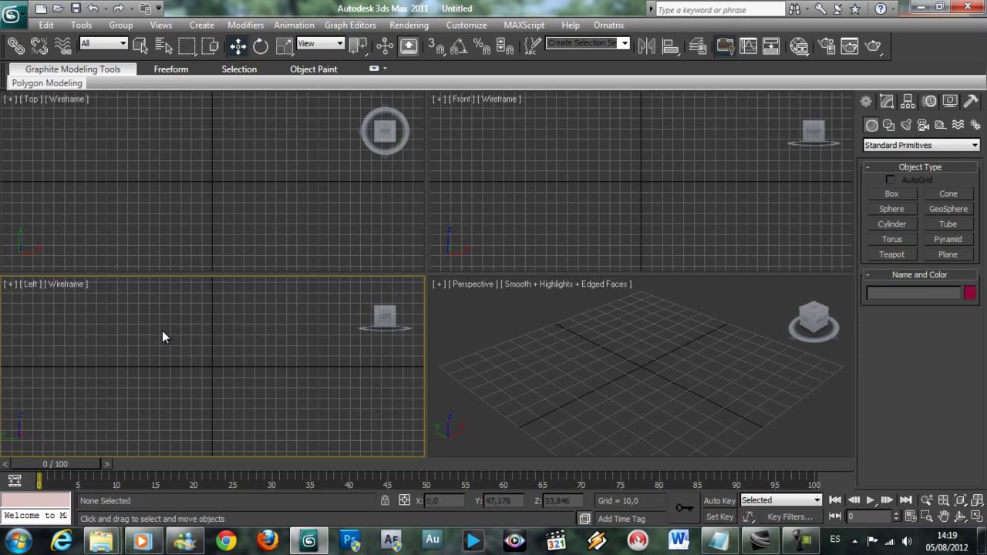
Step: Switch to Notepad and add the line "L = Left" to the shortcut notes
{"action": "left_click", "coordinate": [718, 540]}
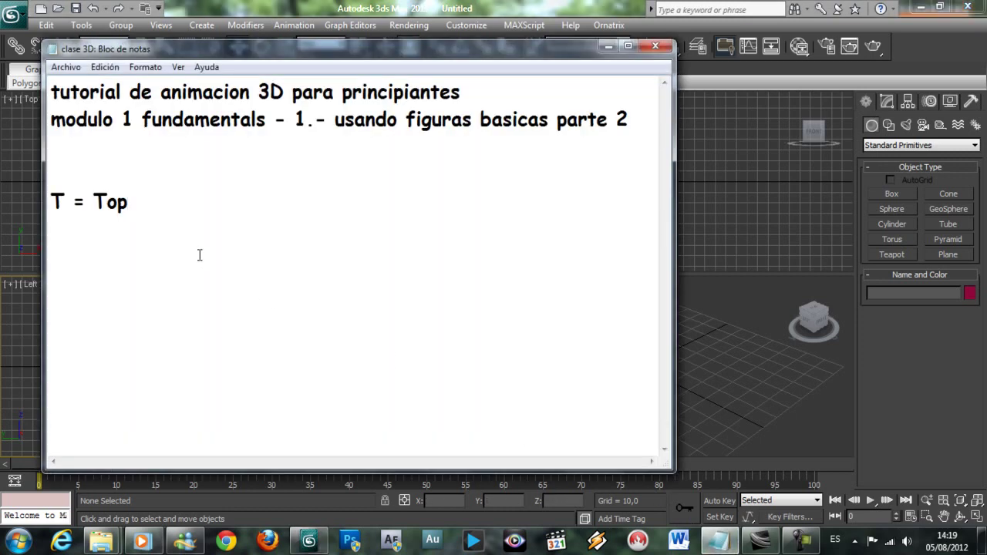
{"action": "key", "text": "Return"}
{"action": "type", "text": "L = Left"}
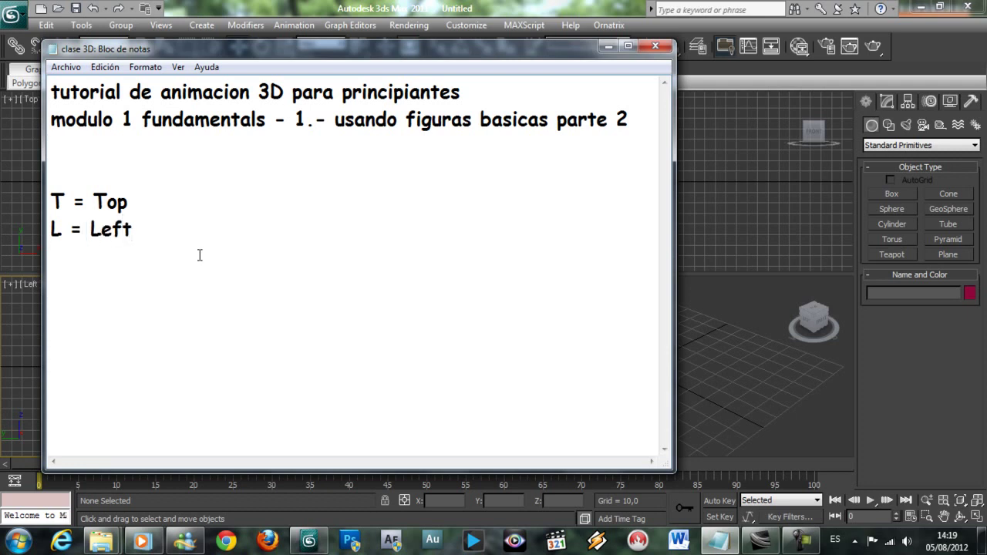
Step: Return to 3ds Max and change the Perspective viewport to the Front view
{"action": "left_click", "coordinate": [284, 7]}
{"action": "left_click", "coordinate": [541, 189]}
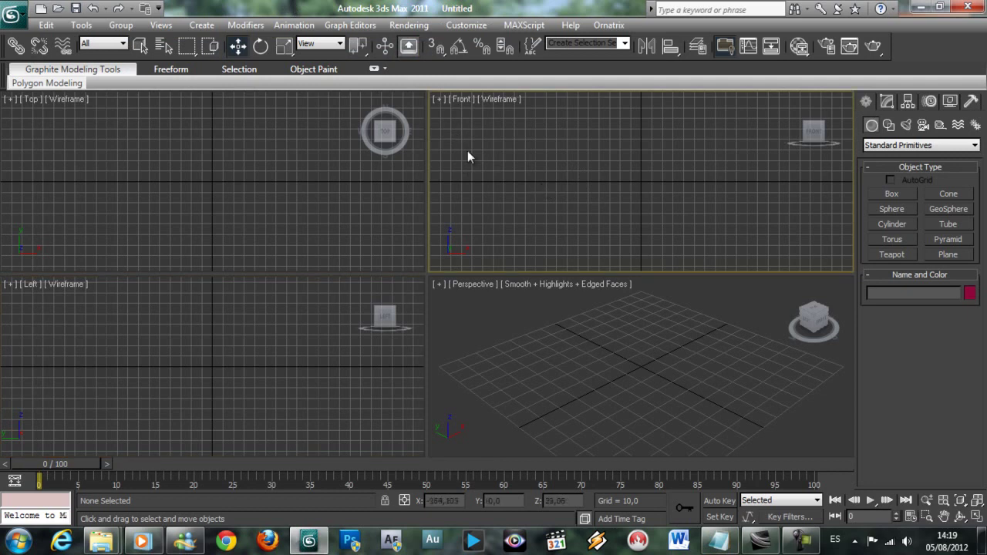
{"action": "left_click", "coordinate": [507, 372]}
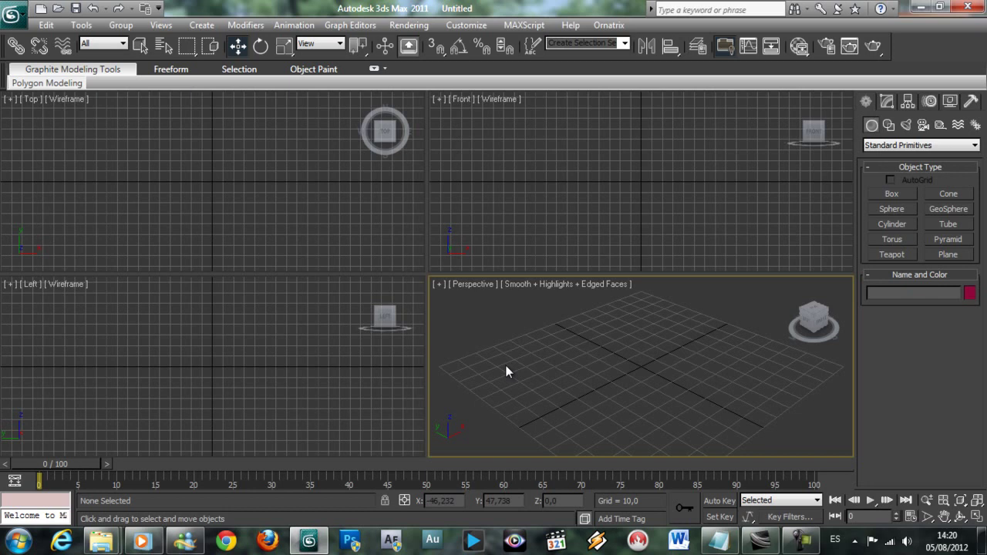
{"action": "key", "text": "f"}
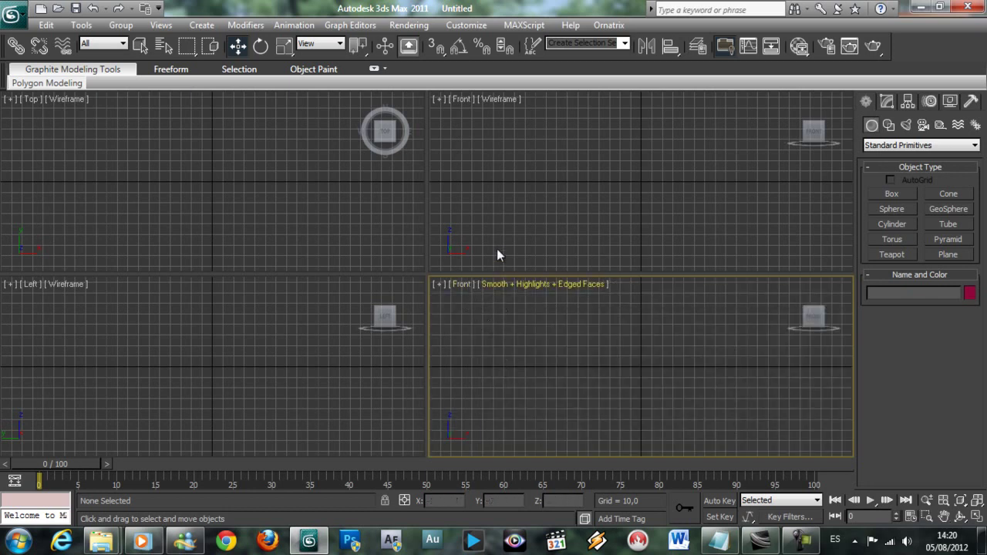
Step: Switch to Notepad and add the lines "F = Front" and "P = Perspectiva" to the shortcut notes
{"action": "left_click", "coordinate": [719, 541]}
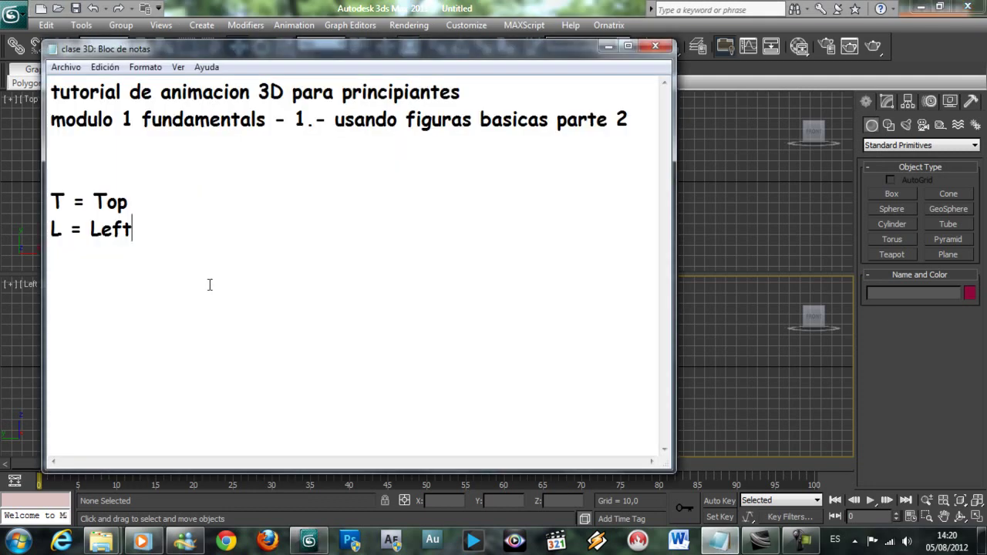
{"action": "type", "text": "F = Front"}
{"action": "key", "text": "Return"}
{"action": "type", "text": "P = perspectiva"}
{"action": "key", "text": "Left"}
{"action": "key", "text": "Left"}
{"action": "key", "text": "Left"}
{"action": "key", "text": "Left"}
{"action": "key", "text": "Left"}
{"action": "key", "text": "Left"}
{"action": "key", "text": "Left"}
{"action": "key", "text": "Left"}
{"action": "key", "text": "Left"}
{"action": "key", "text": "Left"}
{"action": "key", "text": "BackSpace"}
{"action": "type", "text": "P"}
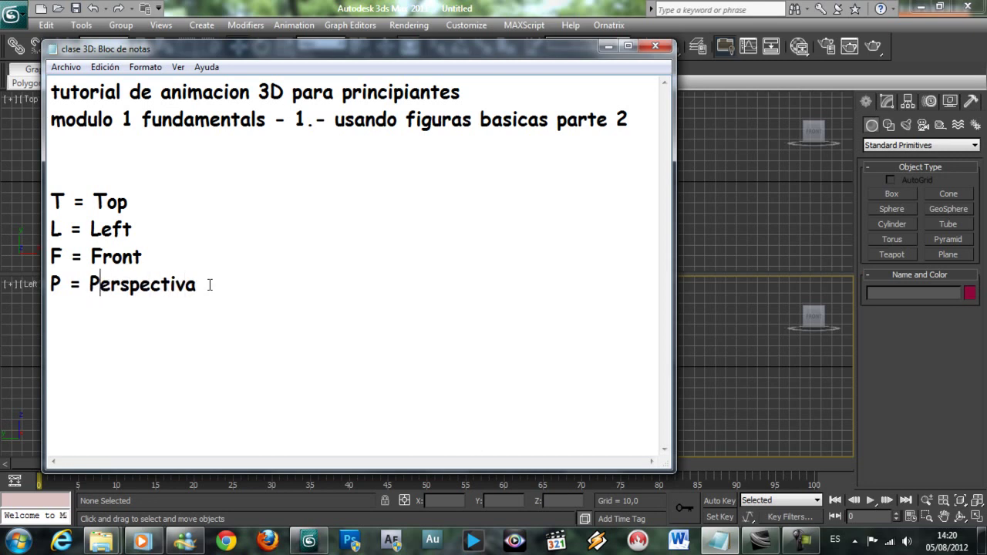
Step: Return to 3ds Max and restore the active viewport to the Perspective view
{"action": "left_click", "coordinate": [608, 46]}
{"action": "key", "text": "p"}
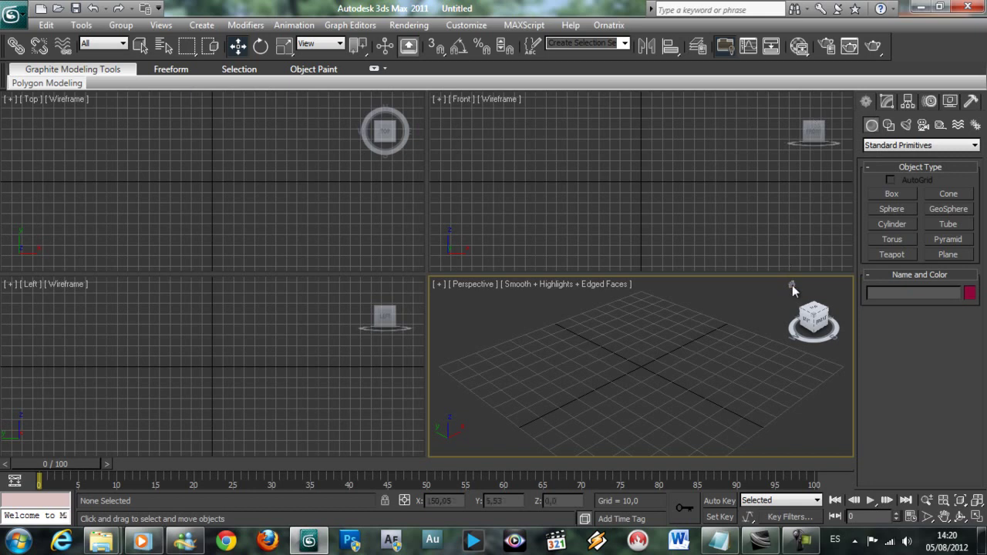
Step: Switch to Notepad and write "Ctrl + V" below the view shortcuts, leaving a blank line between them
{"action": "left_click", "coordinate": [718, 540]}
{"action": "key", "text": "Right"}
{"action": "key", "text": "Right"}
{"action": "key", "text": "Right"}
{"action": "key", "text": "Right"}
{"action": "key", "text": "Right"}
{"action": "key", "text": "Right"}
{"action": "key", "text": "Right"}
{"action": "key", "text": "Down"}
{"action": "key", "text": "Down"}
{"action": "type", "text": "C"}
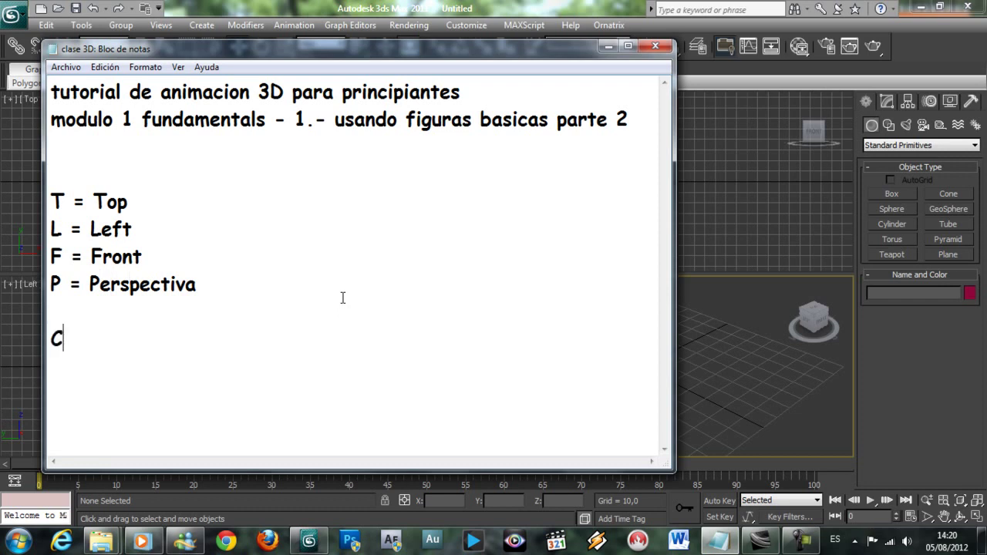
{"action": "type", "text": "trl + V"}
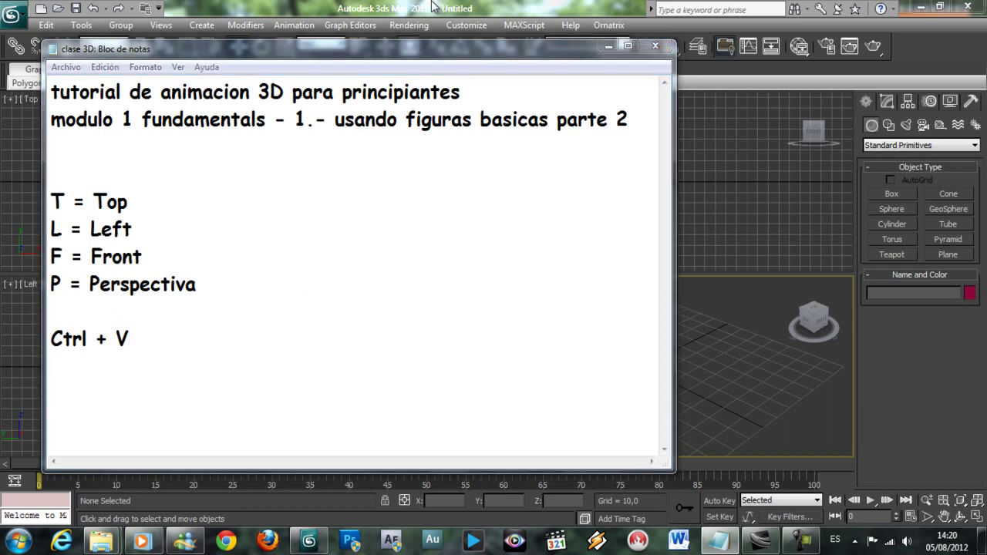
Step: Switch back to 3ds Max and activate the Top, Front, Perspective and Left viewports in turn
{"action": "key", "text": "alt+Tab"}
{"action": "key", "text": "ctrl+alt+v"}
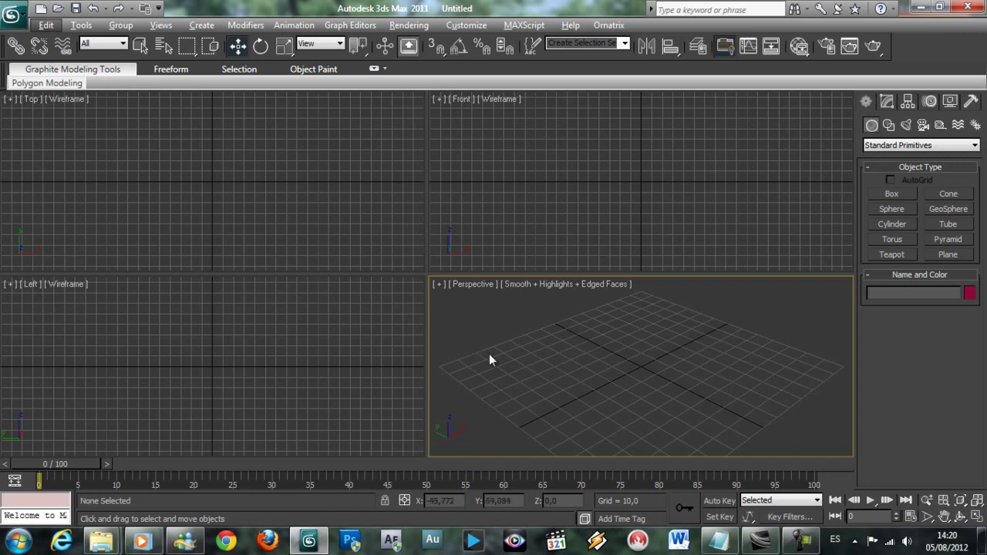
{"action": "left_click", "coordinate": [394, 218]}
{"action": "left_click", "coordinate": [455, 258]}
{"action": "left_click", "coordinate": [506, 378]}
{"action": "left_click", "coordinate": [384, 359]}
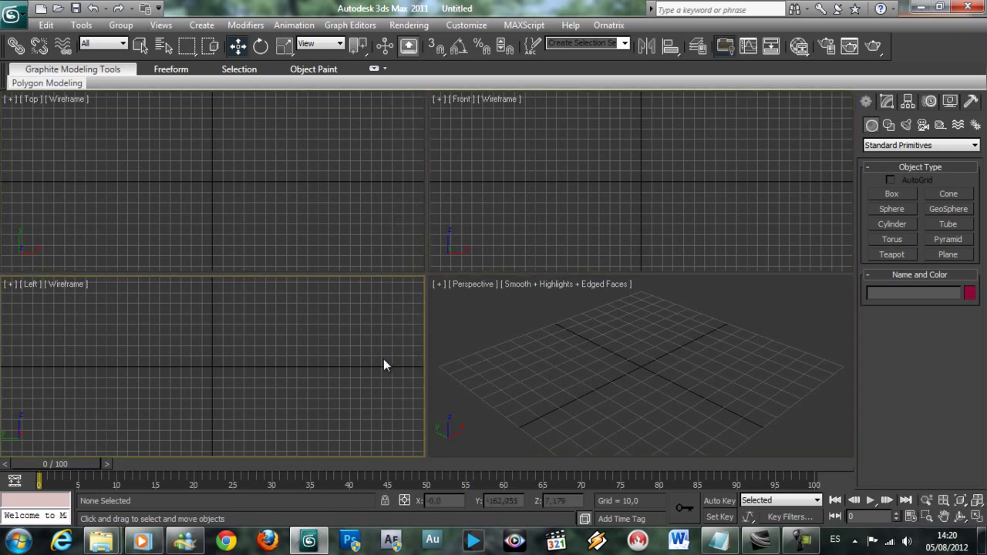
Step: Create a Hedra extended primitive with a radius of about 46.8 in the Perspective viewport
{"action": "left_click", "coordinate": [917, 145]}
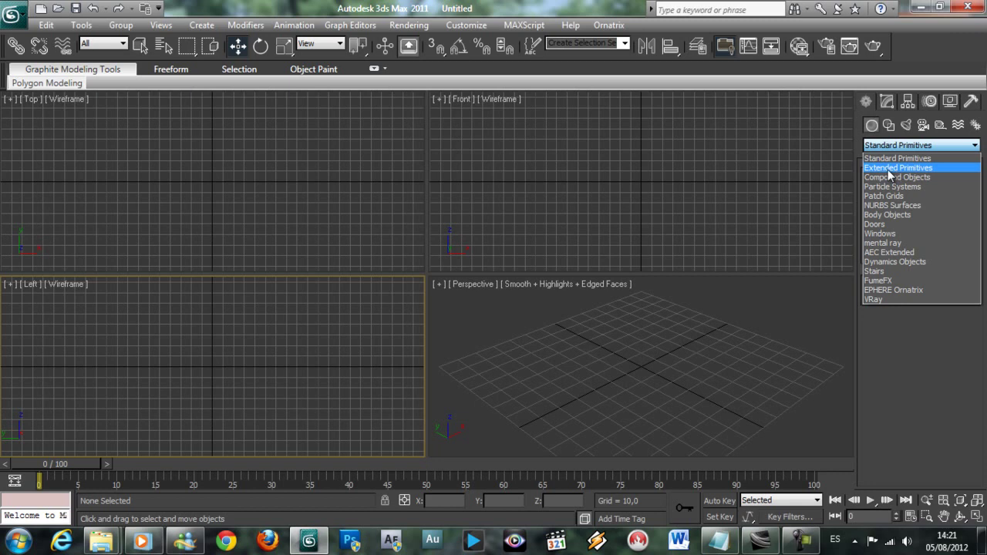
{"action": "left_click", "coordinate": [887, 170]}
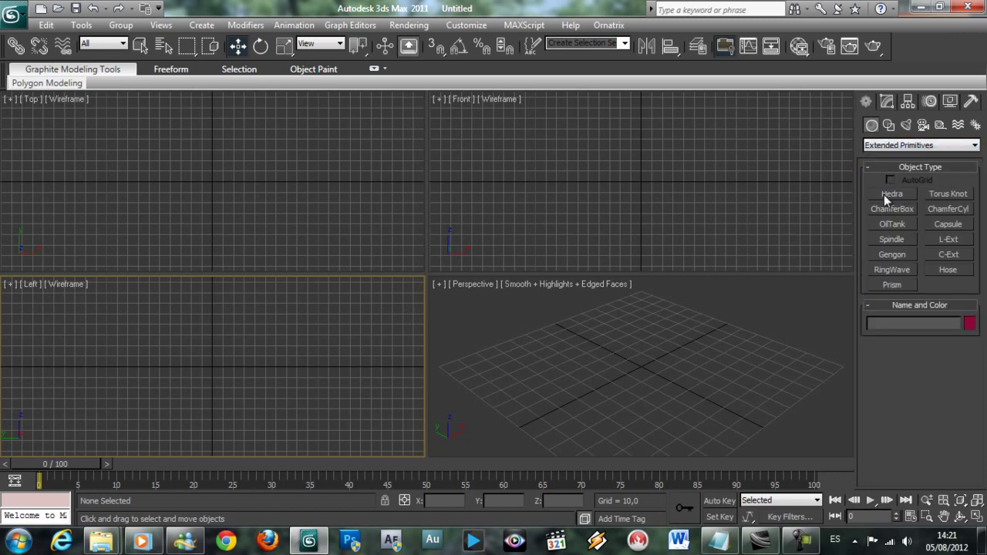
{"action": "left_click", "coordinate": [883, 195]}
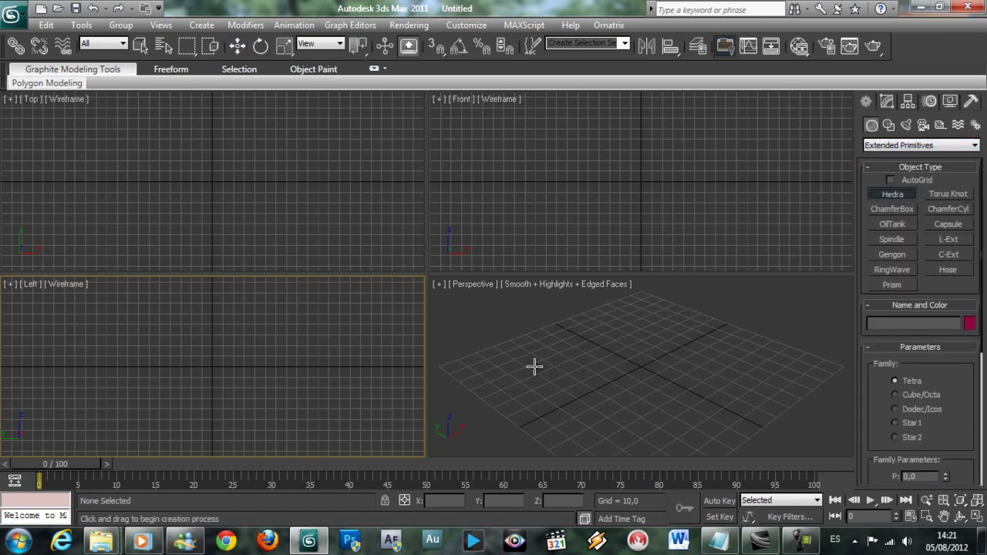
{"action": "left_click_drag", "start_coordinate": [529, 379], "coordinate": [614, 349]}
{"action": "right_click", "coordinate": [614, 348]}
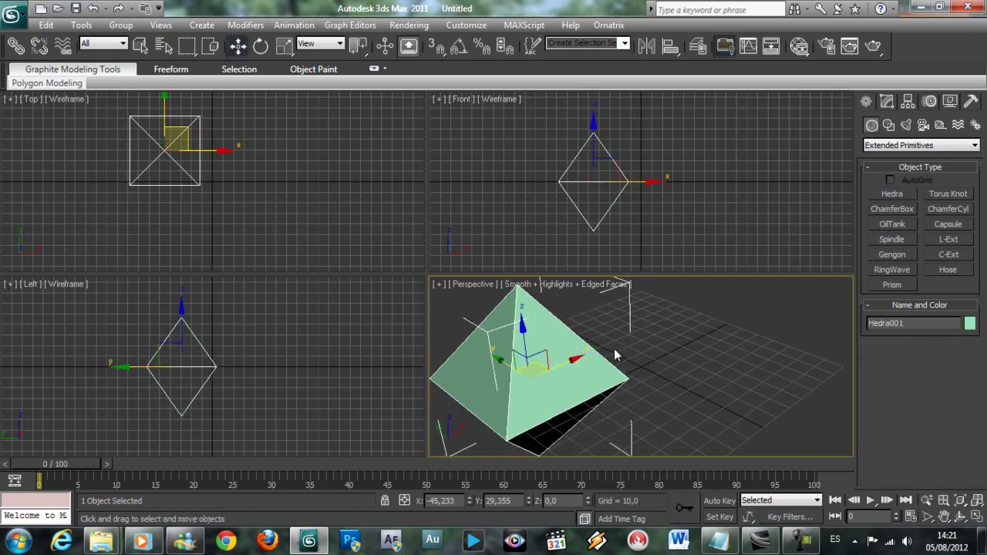
Step: Open the hedra's modify parameters and try out its P axis scaling, cancelling the change
{"action": "left_click", "coordinate": [887, 103]}
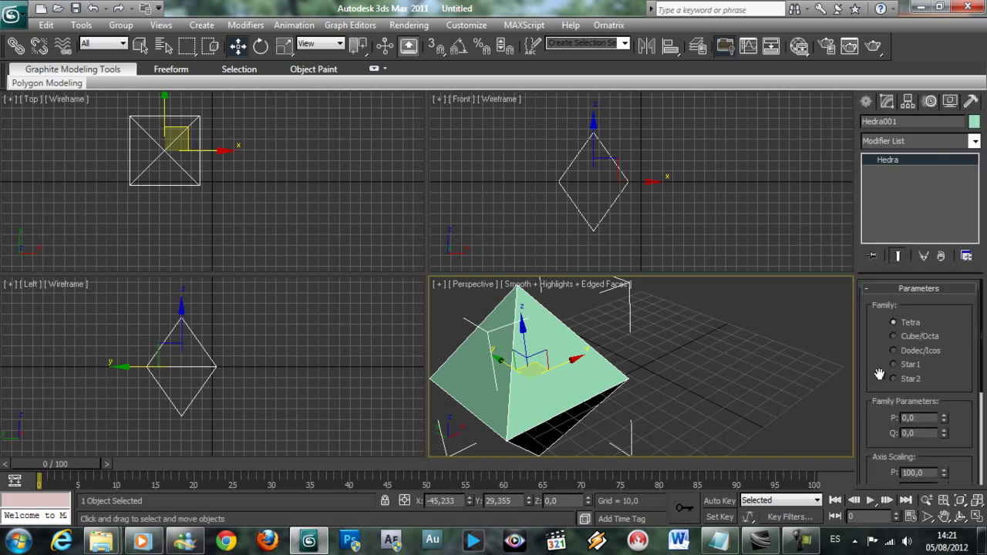
{"action": "left_click_drag", "start_coordinate": [873, 375], "coordinate": [873, 283]}
{"action": "left_click_drag", "start_coordinate": [944, 380], "coordinate": [951, 410]}
{"action": "right_click", "coordinate": [951, 410]}
{"action": "scroll", "coordinate": [892, 341], "scroll_direction": "down", "scroll_amount": 2}
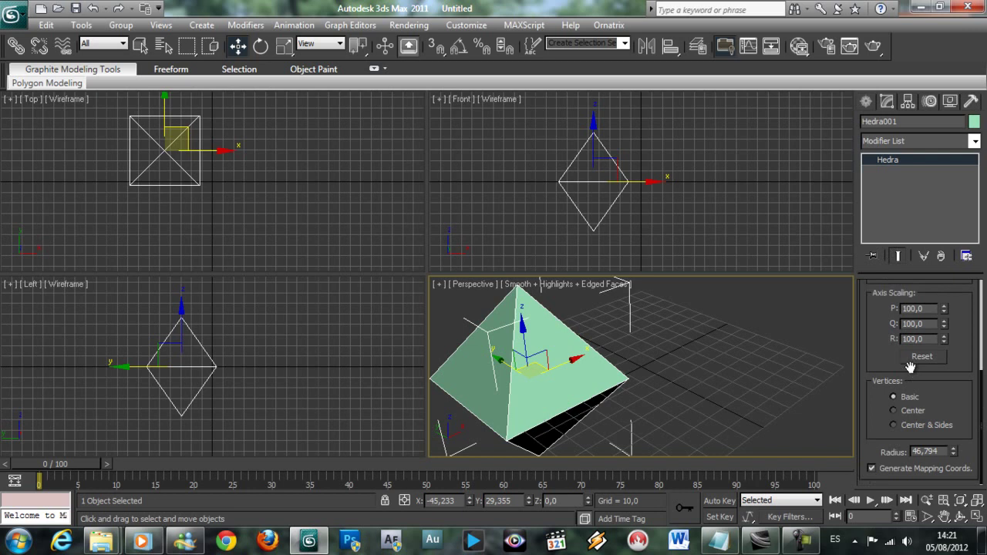
Step: Try out a different radius on the hedra and delete the object
{"action": "left_click_drag", "start_coordinate": [952, 452], "coordinate": [963, 478]}
{"action": "right_click", "coordinate": [959, 475]}
{"action": "key", "text": "Delete"}
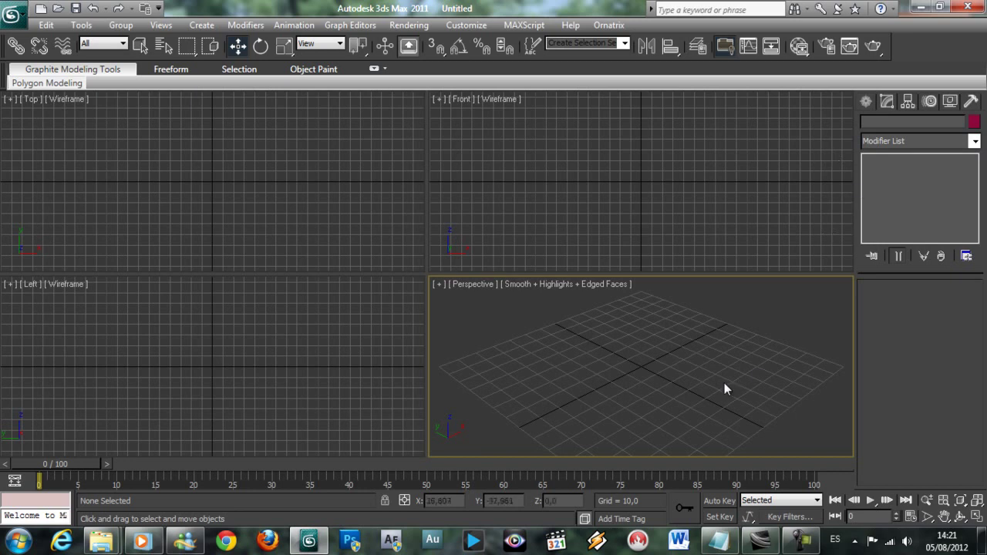
{"action": "left_click", "coordinate": [300, 210]}
{"action": "left_click", "coordinate": [529, 224]}
{"action": "left_click", "coordinate": [403, 390]}
{"action": "left_click", "coordinate": [480, 370]}
{"action": "left_click", "coordinate": [377, 255]}
{"action": "left_click", "coordinate": [485, 268]}
{"action": "left_click", "coordinate": [463, 297]}
{"action": "left_click", "coordinate": [379, 317]}
{"action": "left_click", "coordinate": [380, 239]}
{"action": "left_click", "coordinate": [439, 262]}
{"action": "left_click", "coordinate": [462, 336]}
{"action": "mouse_move", "coordinate": [799, 543]}
{"action": "left_click", "coordinate": [800, 481]}
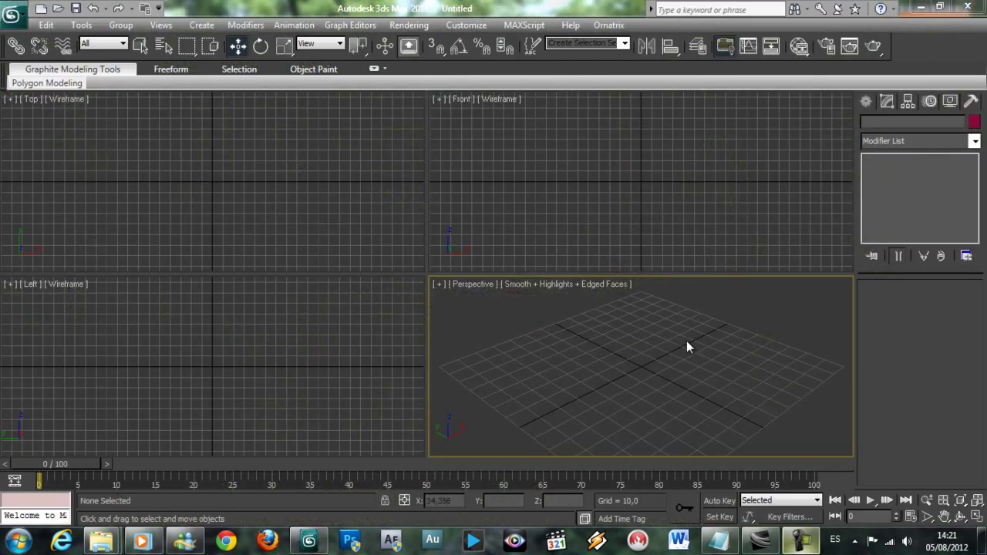
Step: Create a Box standard primitive about 62.2 long, 48.3 wide and 44.5 high in the Perspective viewport
{"action": "left_click", "coordinate": [511, 331]}
{"action": "left_click", "coordinate": [954, 435]}
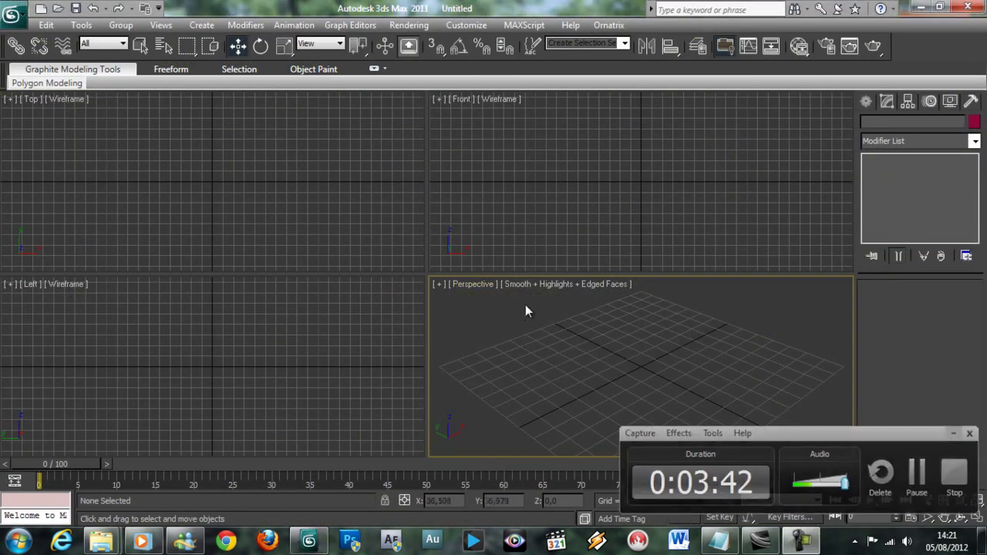
{"action": "left_click", "coordinate": [869, 102]}
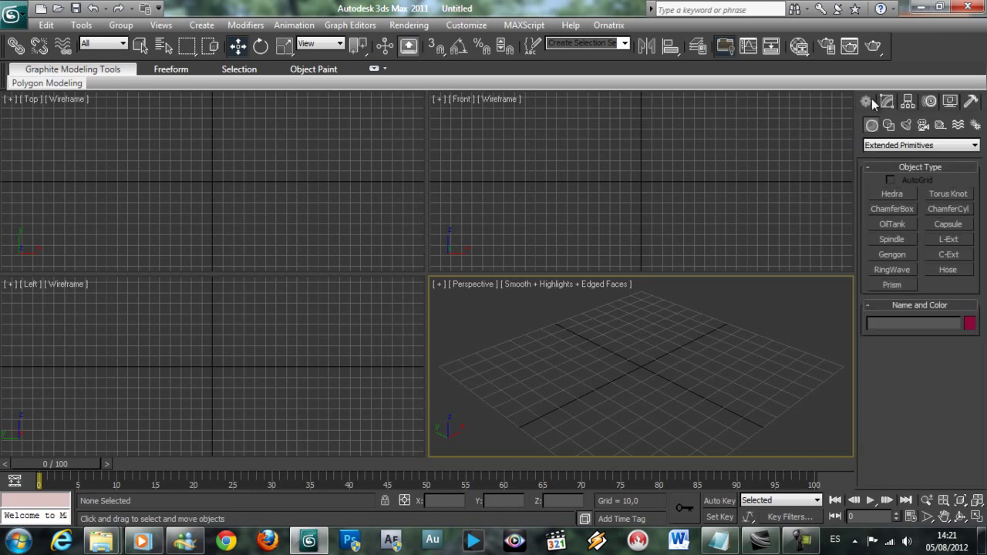
{"action": "left_click", "coordinate": [910, 146]}
{"action": "left_click", "coordinate": [895, 157]}
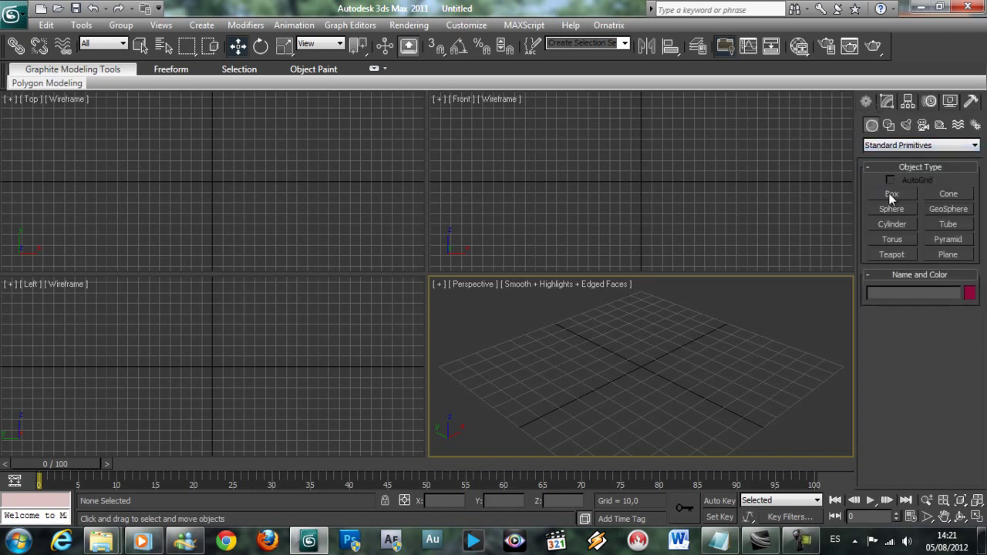
{"action": "left_click", "coordinate": [892, 195]}
{"action": "left_click_drag", "start_coordinate": [557, 362], "coordinate": [709, 370]}
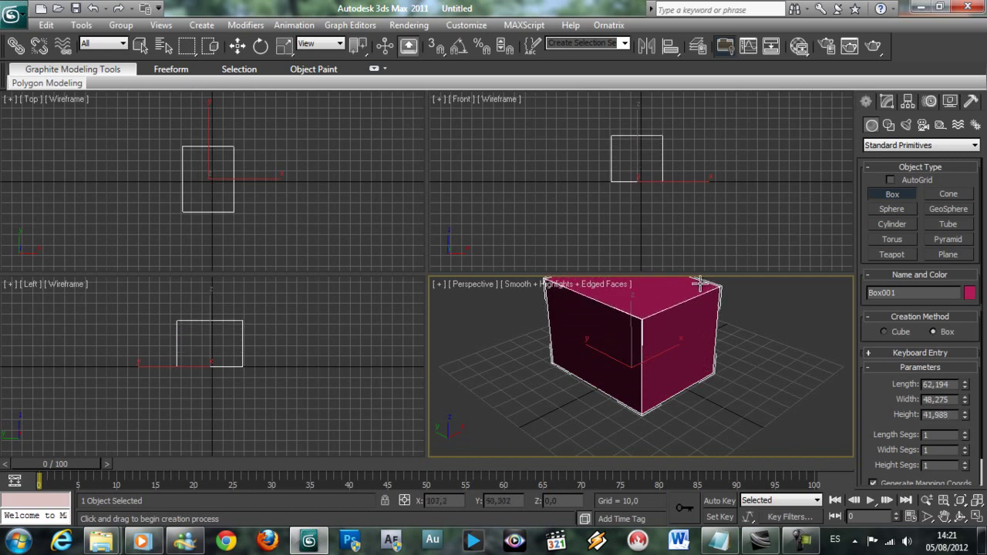
{"action": "left_click", "coordinate": [699, 283]}
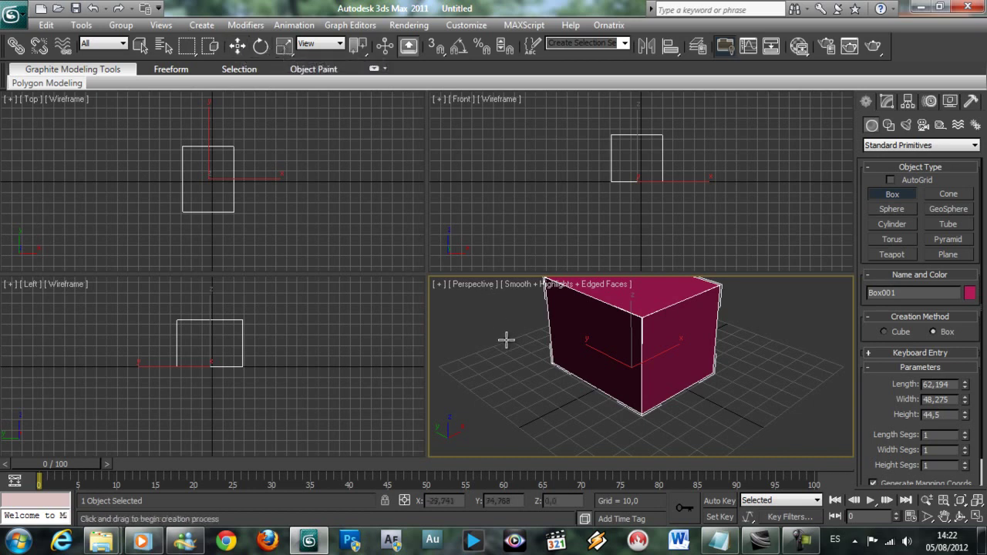
Step: Switch to Notepad and add the lines "W = mover", "E = rotar" and "R = scalar" below the existing notes
{"action": "left_click", "coordinate": [724, 542]}
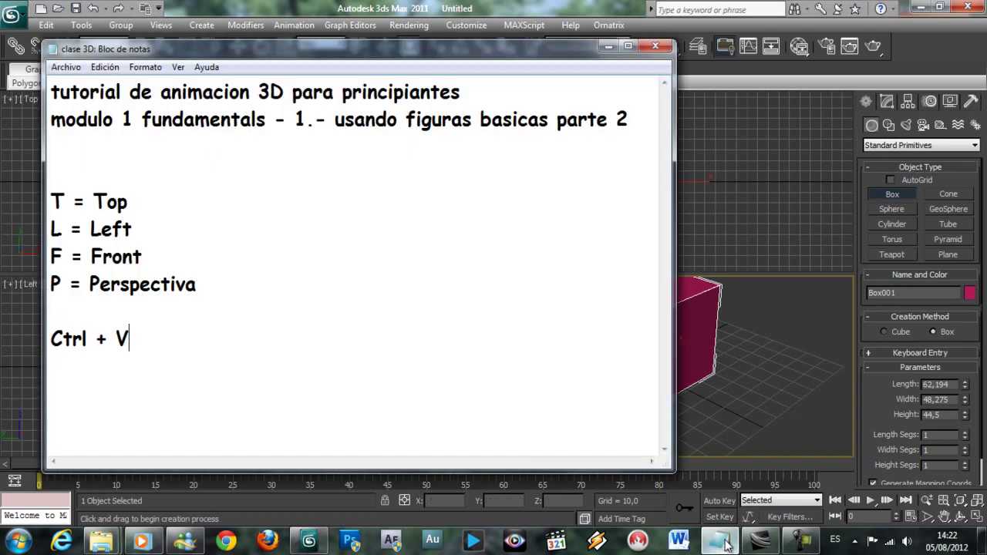
{"action": "key", "text": "Return"}
{"action": "type", "text": "W = "}
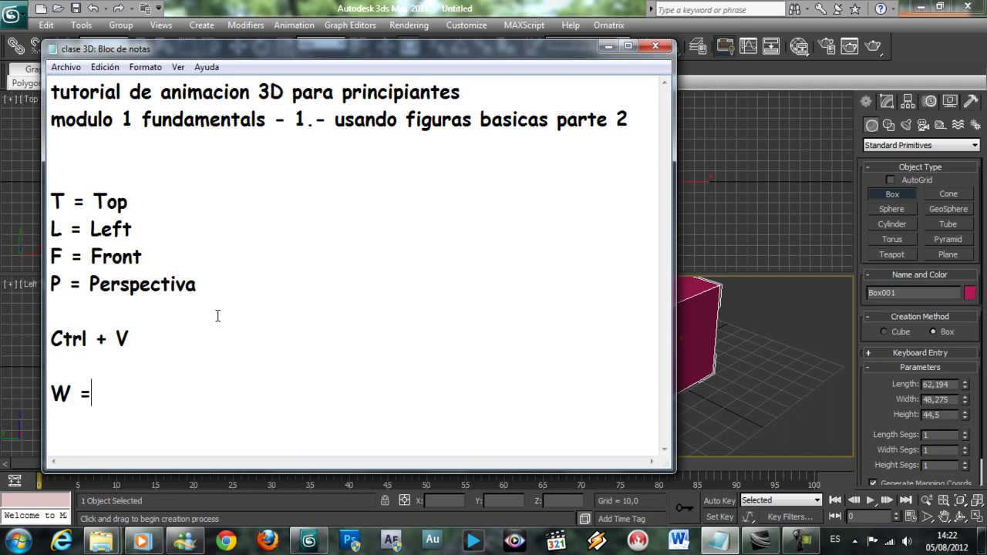
{"action": "type", "text": "mover"}
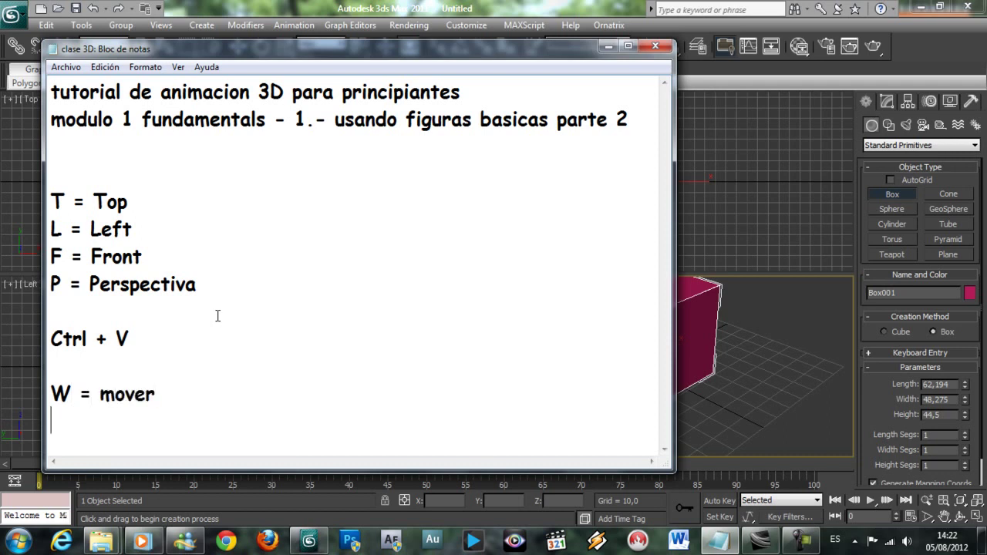
{"action": "key", "text": "Return"}
{"action": "type", "text": "E = rotar"}
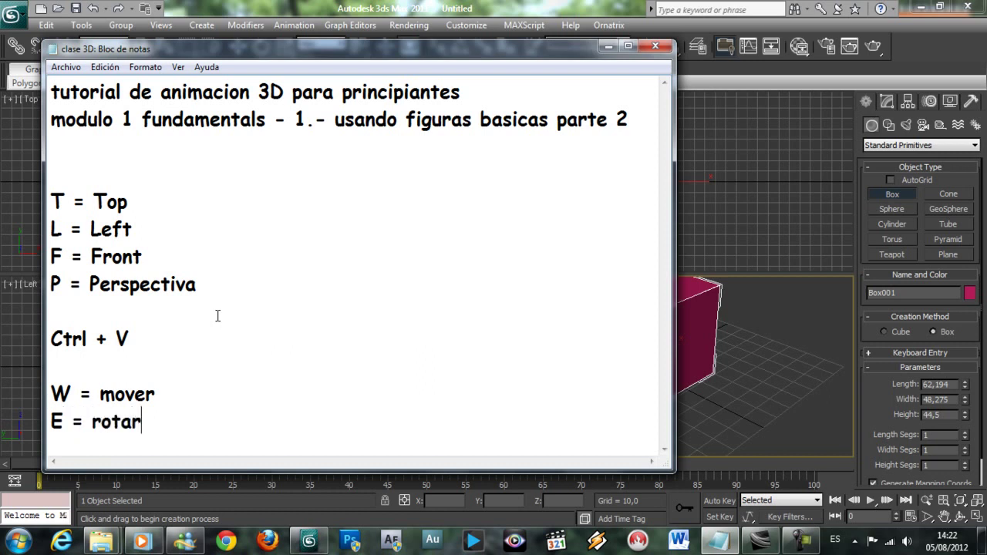
{"action": "key", "text": "Return"}
{"action": "type", "text": "R = scalar"}
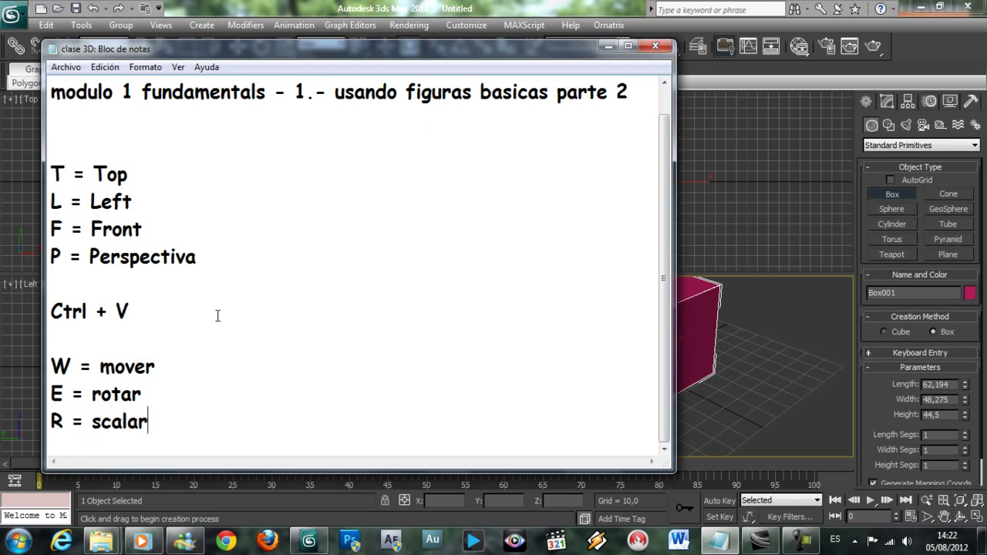
Step: Switch back to 3ds Max and try out the Move, Rotate and Scale tools on the box, cancelling the changes
{"action": "key", "text": "alt+Tab"}
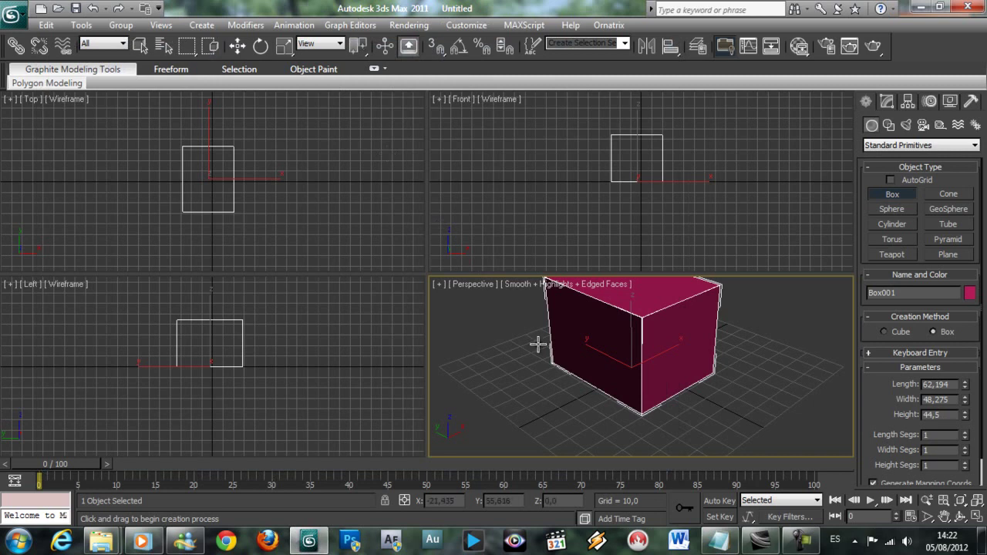
{"action": "key", "text": "w"}
{"action": "left_click_drag", "start_coordinate": [620, 357], "coordinate": [665, 409]}
{"action": "right_click", "coordinate": [664, 408]}
{"action": "key", "text": "e"}
{"action": "left_click_drag", "start_coordinate": [660, 348], "coordinate": [609, 385]}
{"action": "right_click", "coordinate": [623, 385]}
{"action": "key", "text": "r"}
{"action": "right_click", "coordinate": [583, 406]}
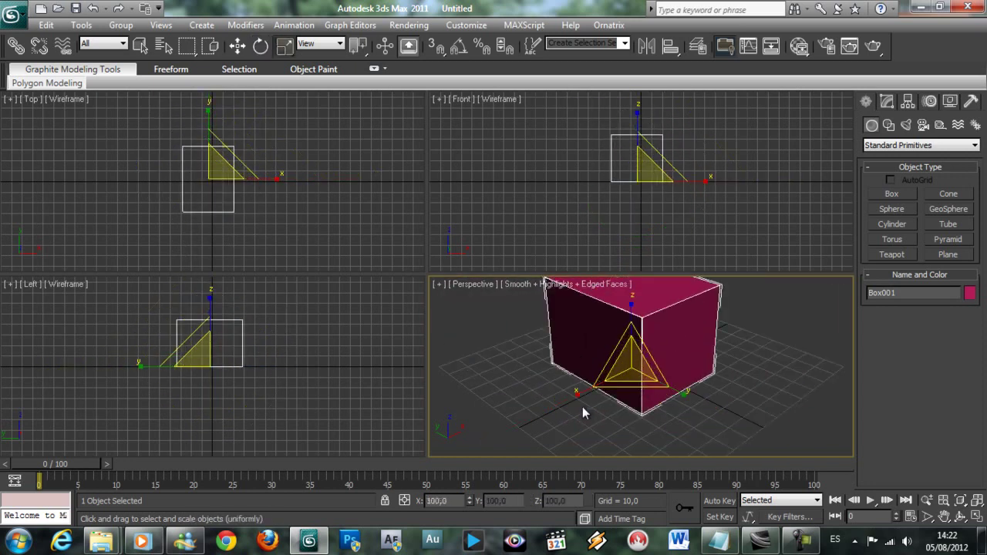
Step: Maximize the Perspective viewport and add the note "Alt + W = agrandar la vista del viewport" in Notepad
{"action": "key", "text": "alt+w"}
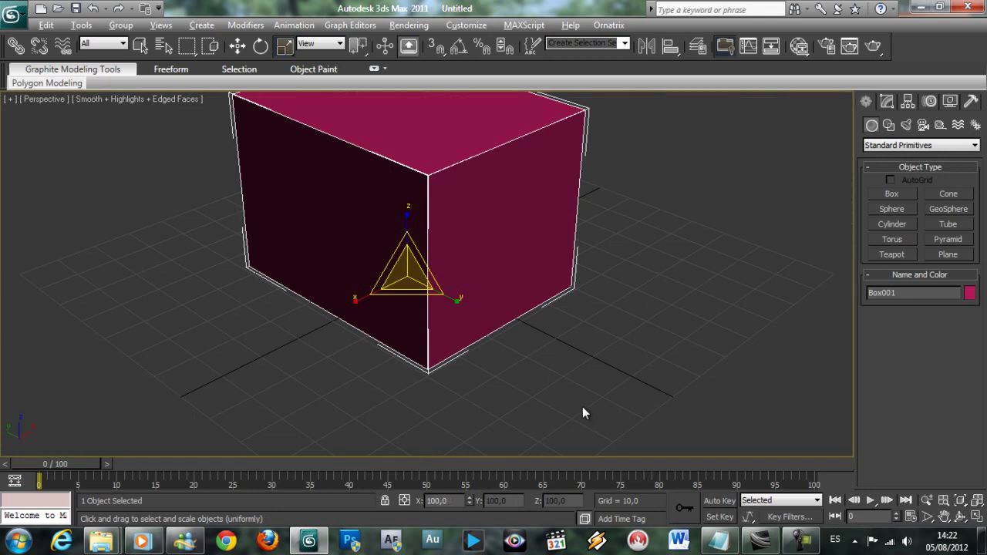
{"action": "left_click", "coordinate": [717, 541]}
{"action": "key", "text": "Return"}
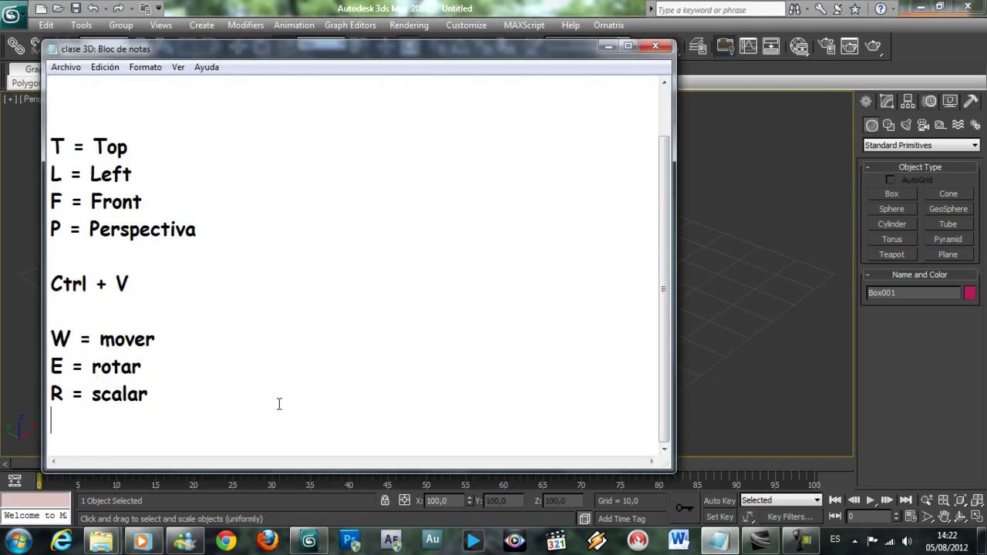
{"action": "key", "text": "Return"}
{"action": "type", "text": "Alt W"}
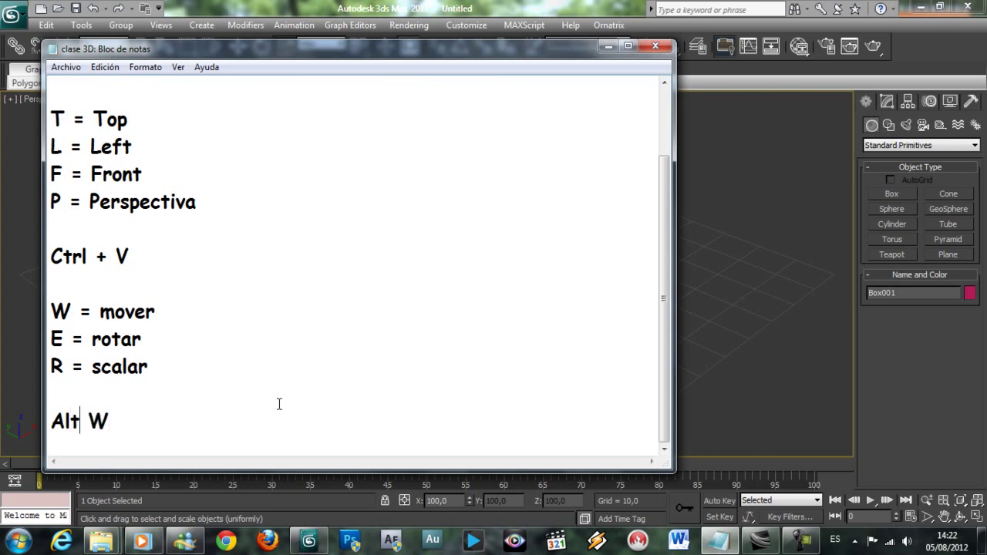
{"action": "type", "text": "+ "}
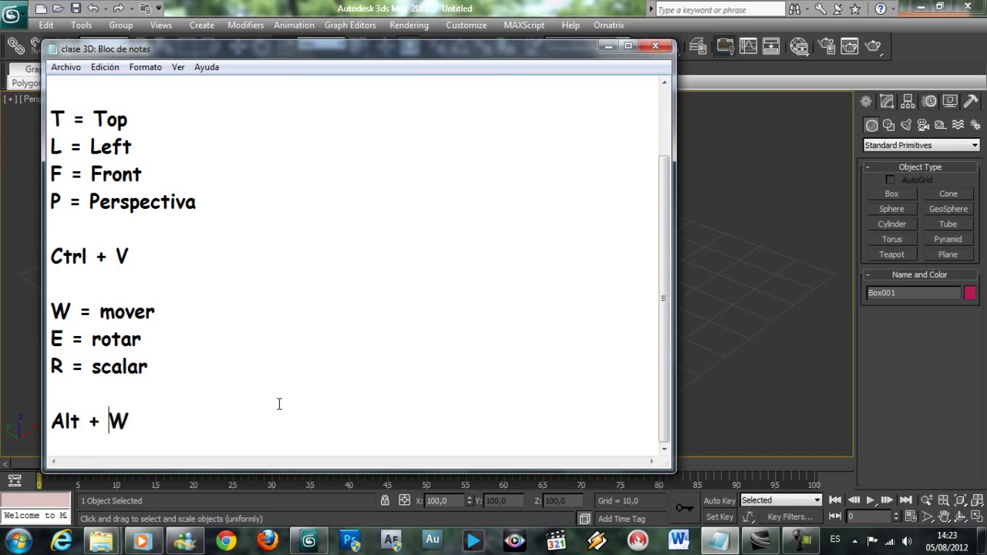
{"action": "type", "text": " = agrandar"}
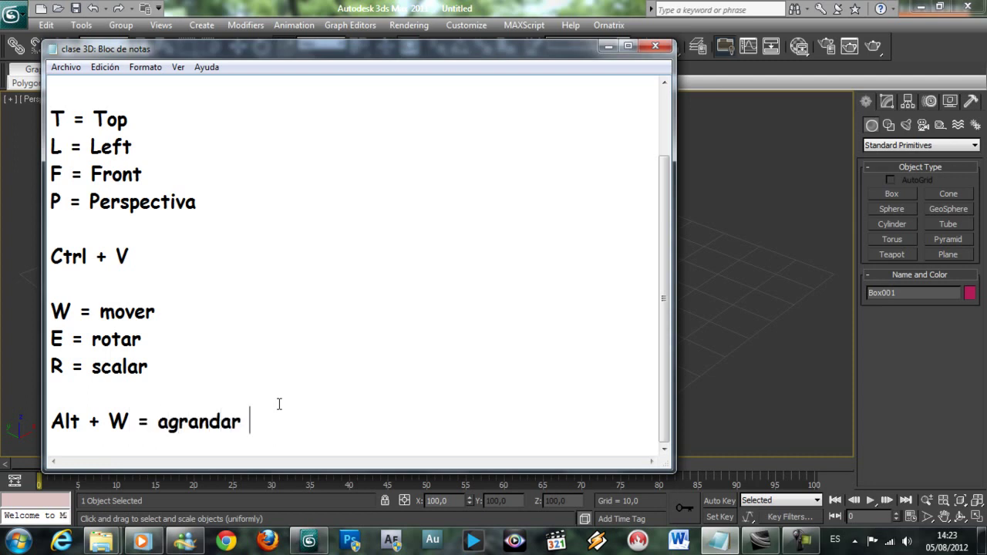
{"action": "type", "text": " la vista del viewport"}
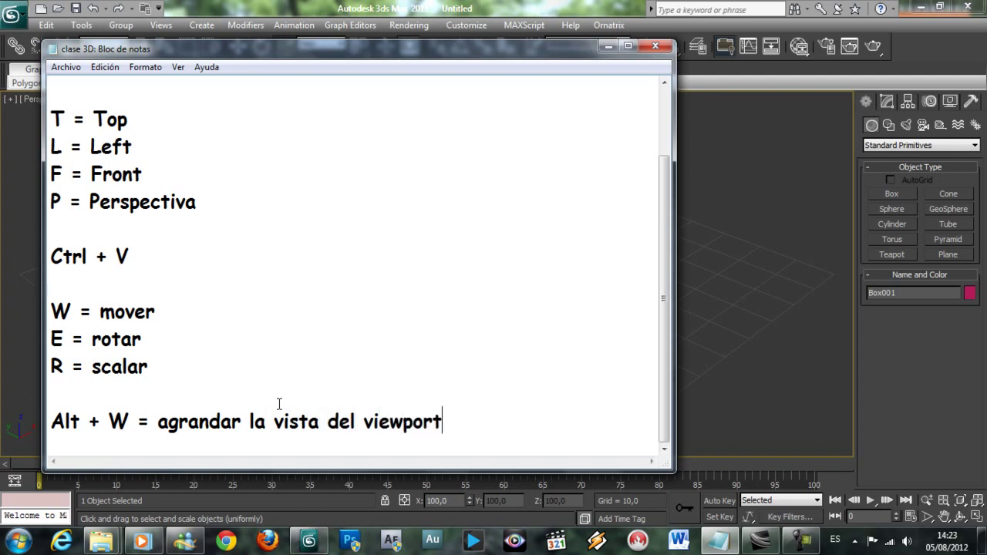
Step: Return to 3ds Max, activate the Move tool and hide the selection brackets around the box
{"action": "left_click", "coordinate": [376, 6]}
{"action": "key", "text": "w"}
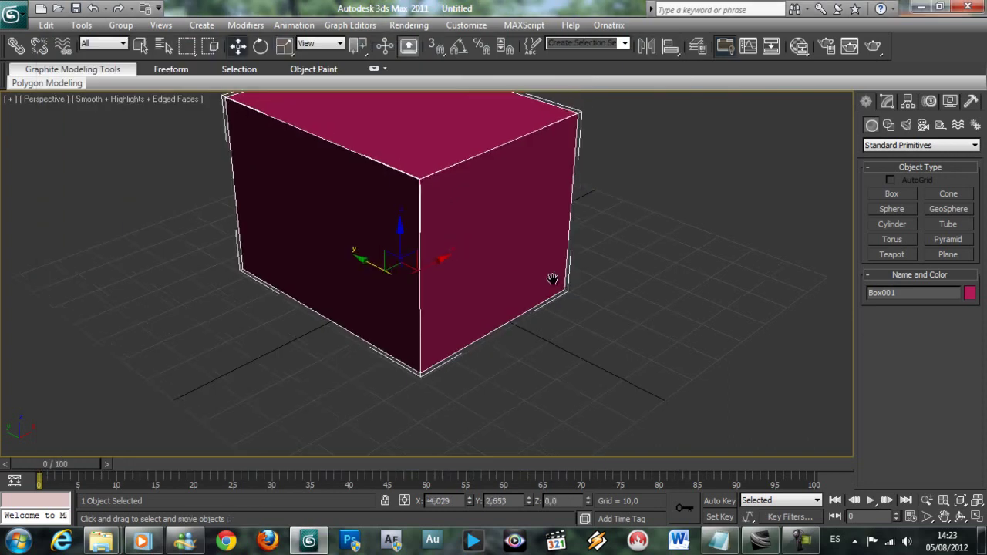
{"action": "scroll", "coordinate": [571, 256], "scroll_direction": "up", "scroll_amount": 3}
{"action": "middle_click_drag", "start_coordinate": [583, 286], "coordinate": [524, 209], "text": "alt"}
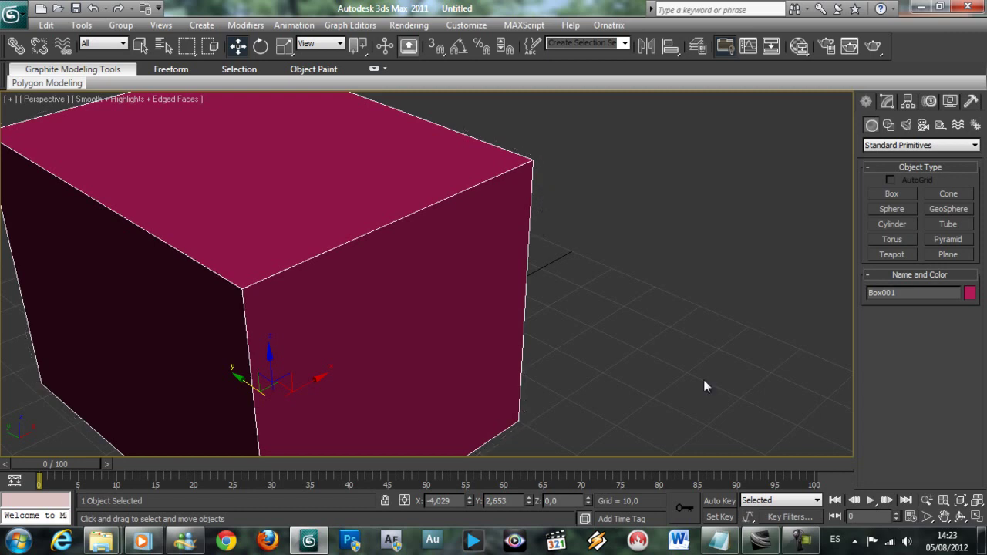
Step: Switch to Notepad and add the note "J = desaparecen las lineas" as a new paragraph
{"action": "left_click", "coordinate": [718, 540]}
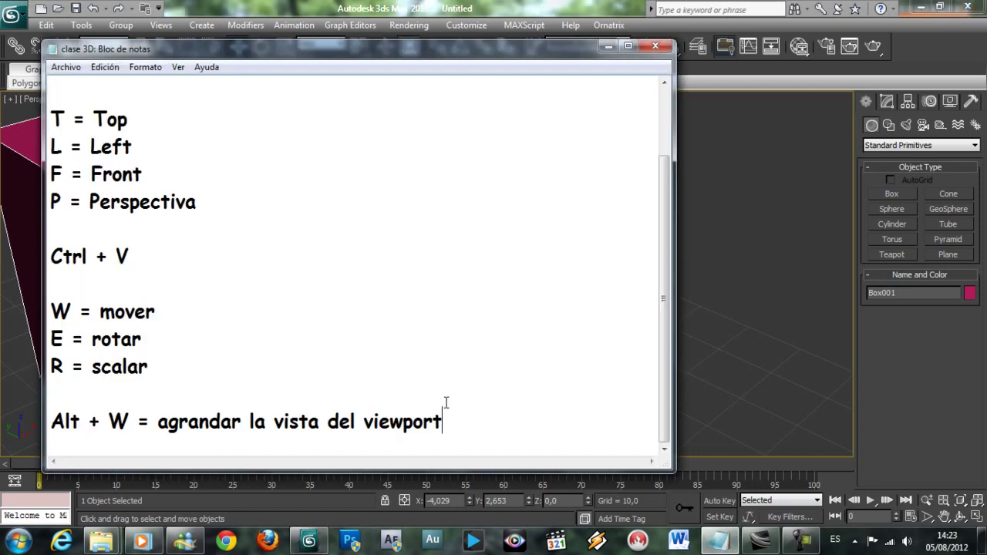
{"action": "key", "text": "Return"}
{"action": "key", "text": "Return"}
{"action": "type", "text": "J des"}
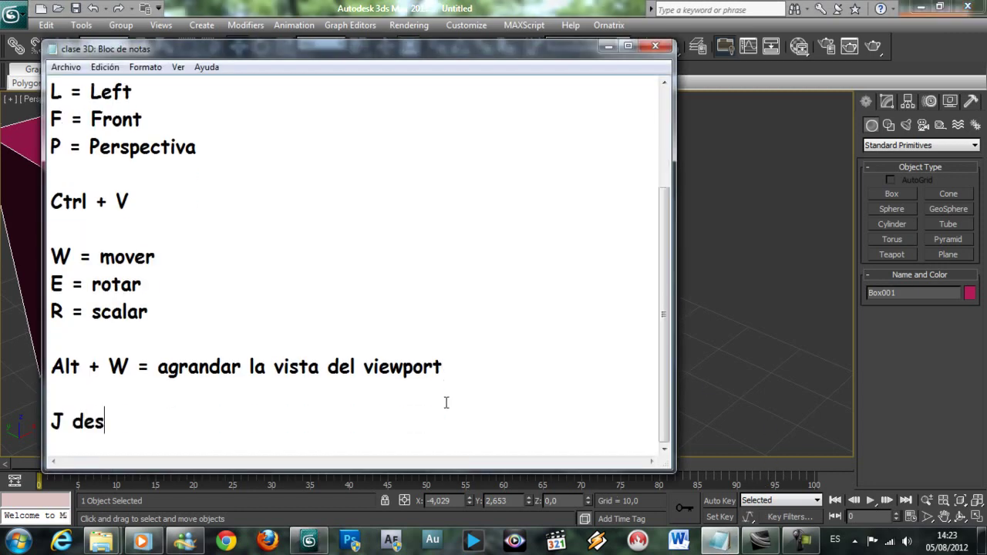
{"action": "type", "text": "apareceb"}
{"action": "key", "text": "BackSpace"}
{"action": "key", "text": "BackSpace"}
{"action": "type", "text": "b"}
{"action": "key", "text": "BackSpace"}
{"action": "type", "text": "nb"}
{"action": "key", "text": "BackSpace"}
{"action": "type", "text": "l"}
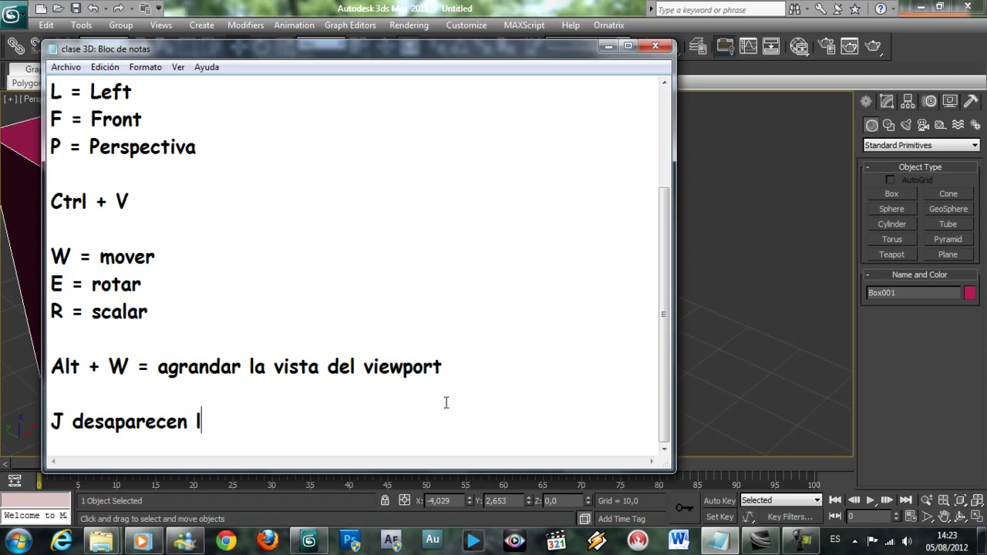
{"action": "type", "text": "as lineas "}
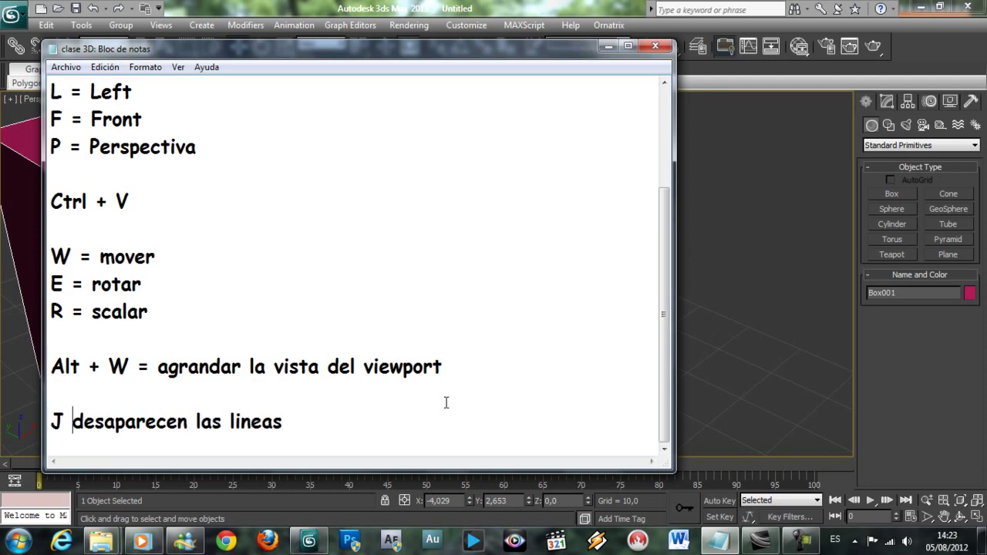
{"action": "type", "text": "="}
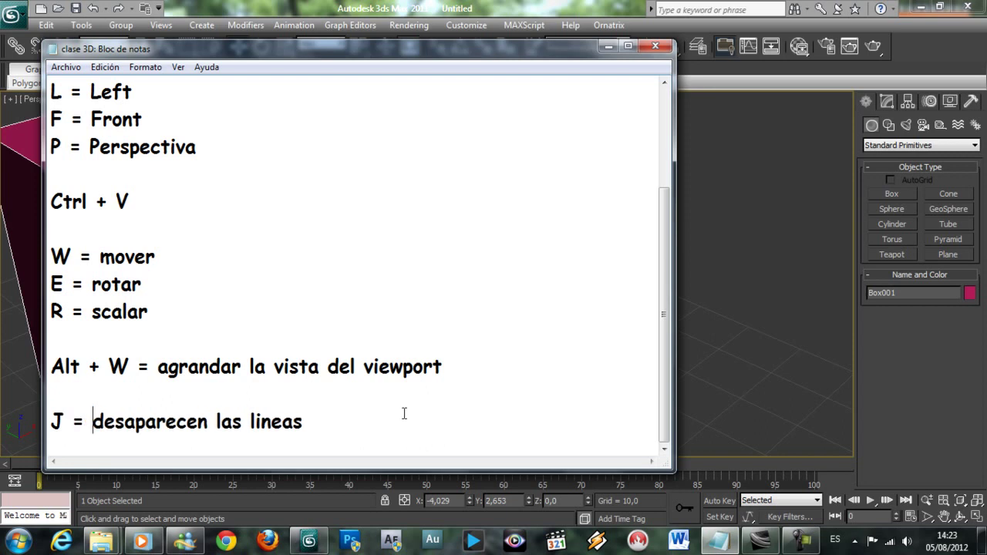
Step: Minimize Notepad and restore the four-viewport layout in 3ds Max
{"action": "left_click", "coordinate": [608, 46]}
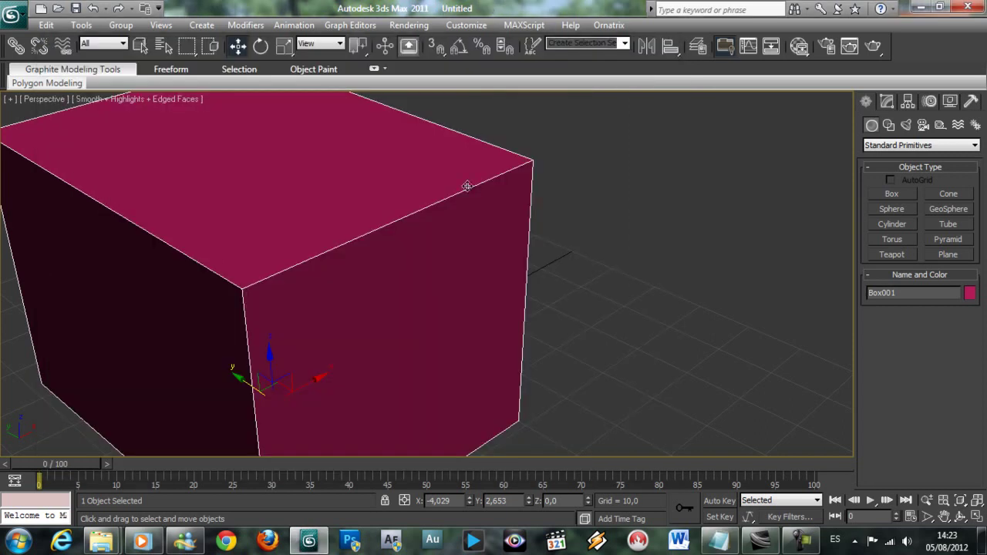
{"action": "scroll", "coordinate": [462, 229], "scroll_direction": "down", "scroll_amount": 5}
{"action": "scroll", "coordinate": [462, 229], "scroll_direction": "up", "scroll_amount": 3}
{"action": "key", "text": "alt+w"}
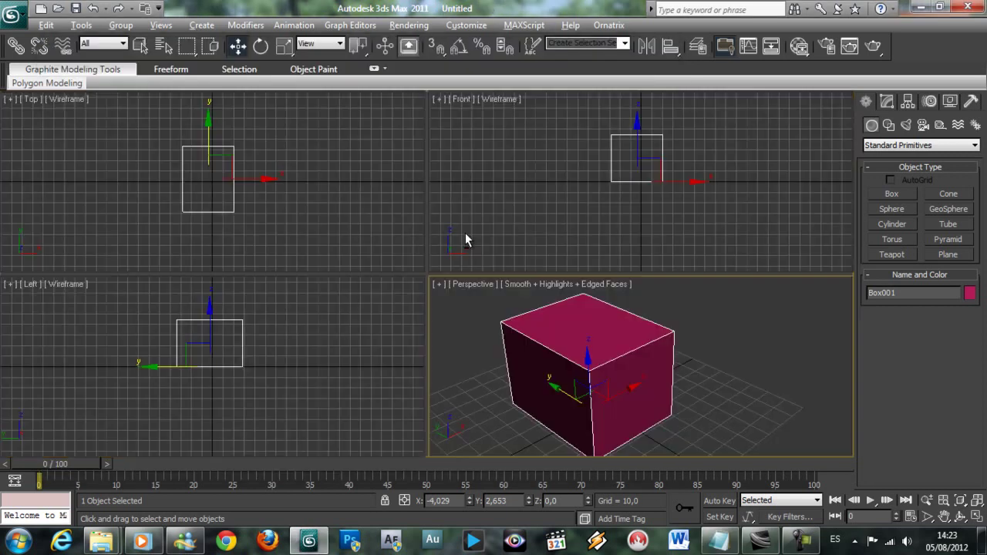
Step: Switch the Front, Top and Left viewports from wireframe to Smooth + Highlights shading
{"action": "right_click", "coordinate": [463, 231]}
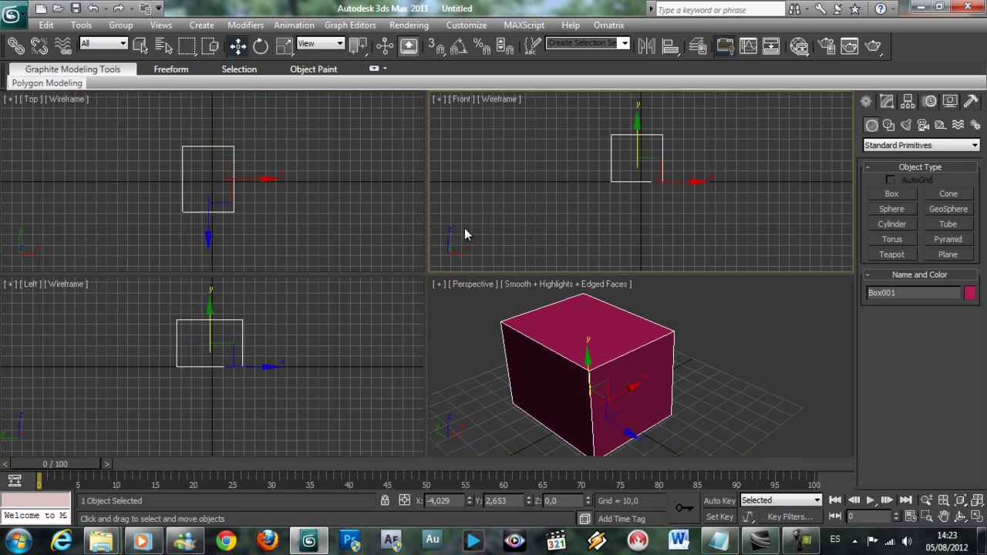
{"action": "key", "text": "F3"}
{"action": "right_click", "coordinate": [376, 190]}
{"action": "key", "text": "F3"}
{"action": "right_click", "coordinate": [346, 316]}
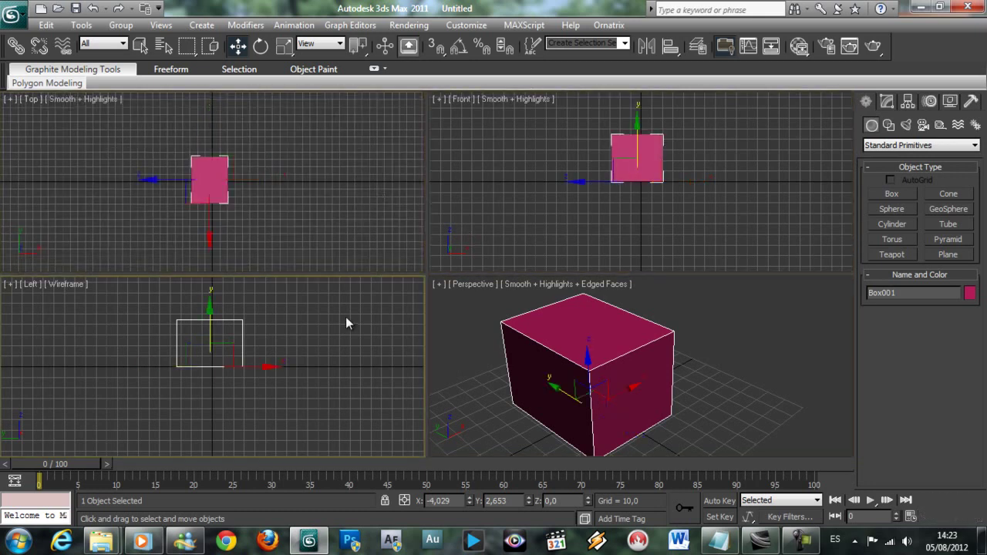
{"action": "key", "text": "F3"}
Step: Switch to Notepad and add the note "F3 = se hace visible la figura" below the J line
{"action": "left_click", "coordinate": [715, 542]}
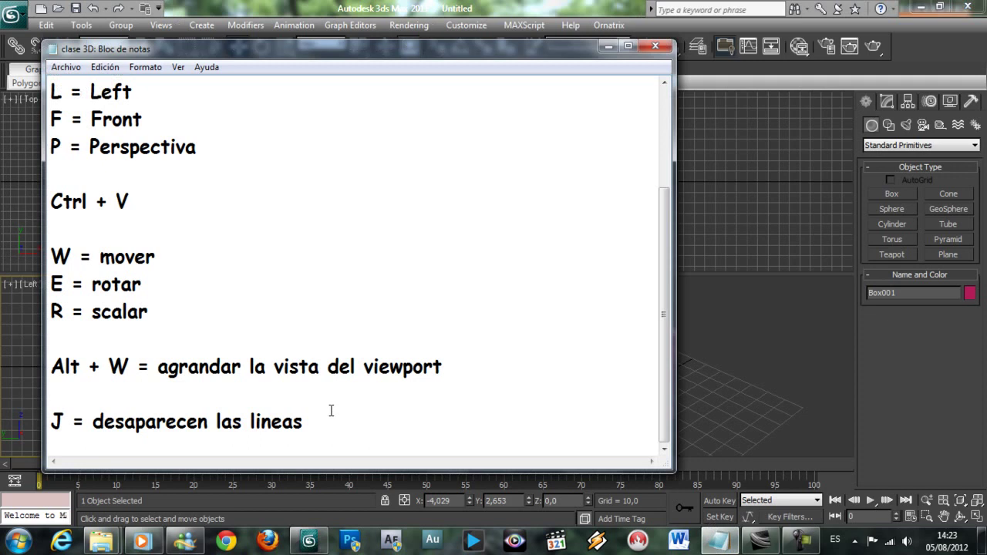
{"action": "key", "text": "Return"}
{"action": "type", "text": "F3 = se hace visi"}
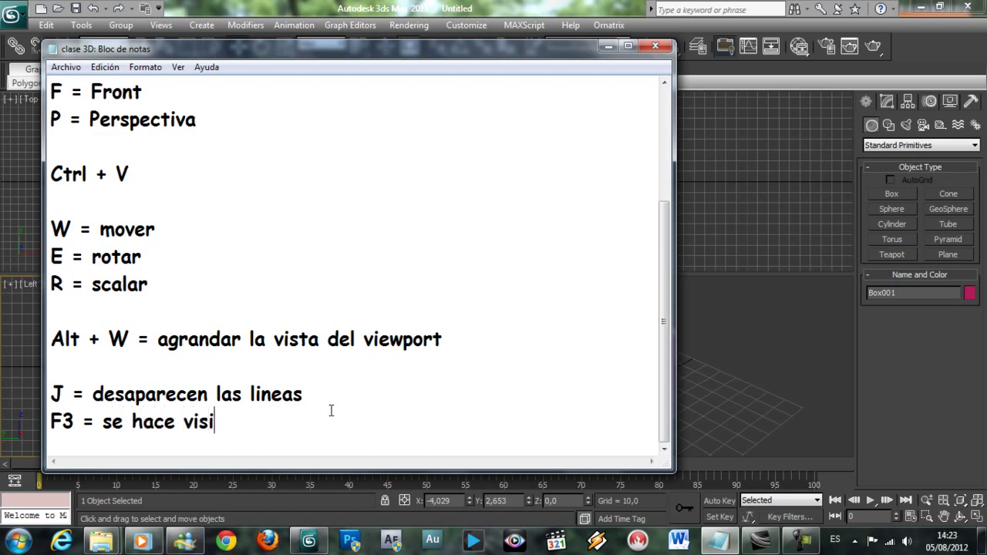
{"action": "type", "text": "ble la figura"}
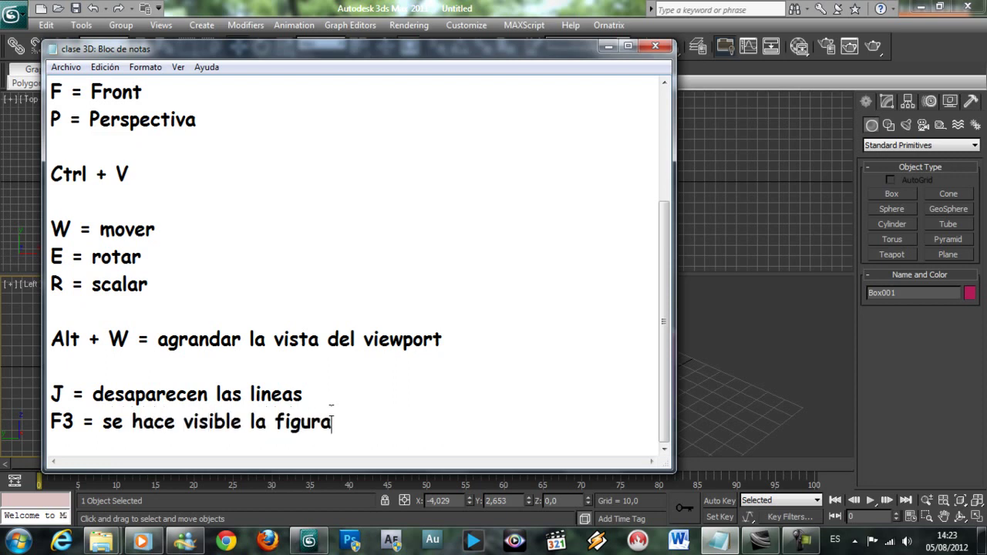
{"action": "key", "text": "Return"}
Step: Switch back to 3ds Max and maximize the Perspective viewport with the whole box in view
{"action": "left_click", "coordinate": [524, 7]}
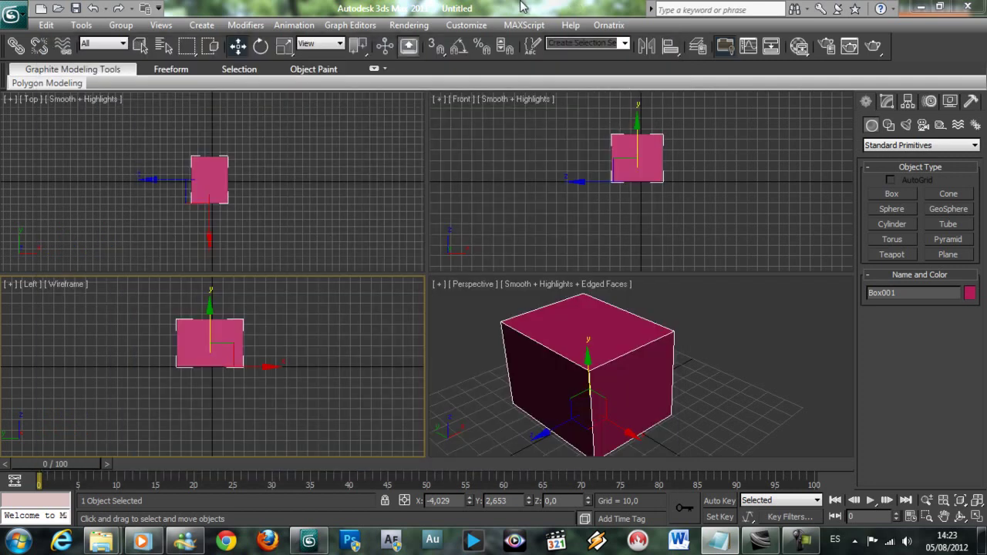
{"action": "right_click", "coordinate": [478, 340]}
{"action": "key", "text": "alt+w"}
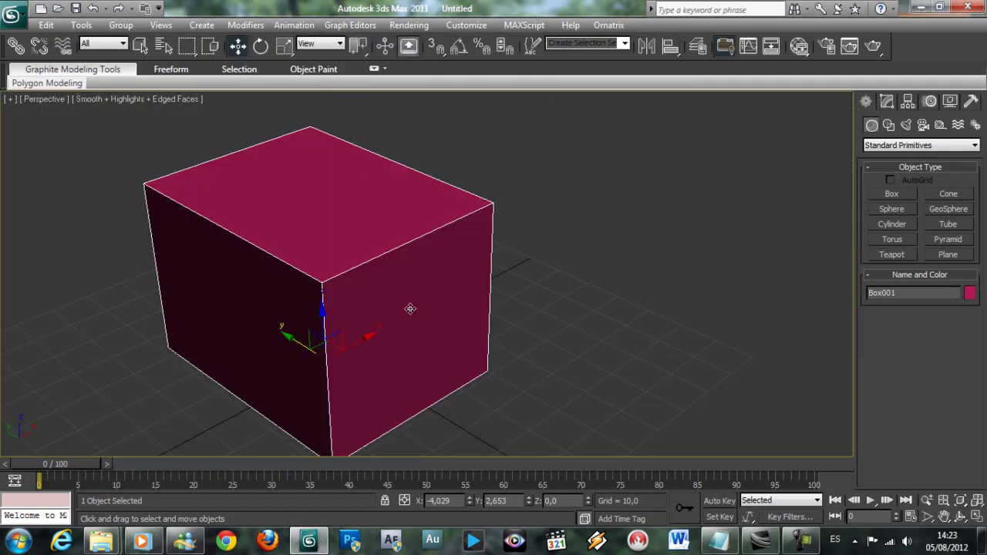
{"action": "scroll", "coordinate": [410, 309], "scroll_direction": "down", "scroll_amount": 4}
{"action": "scroll", "coordinate": [409, 308], "scroll_direction": "up", "scroll_amount": 2}
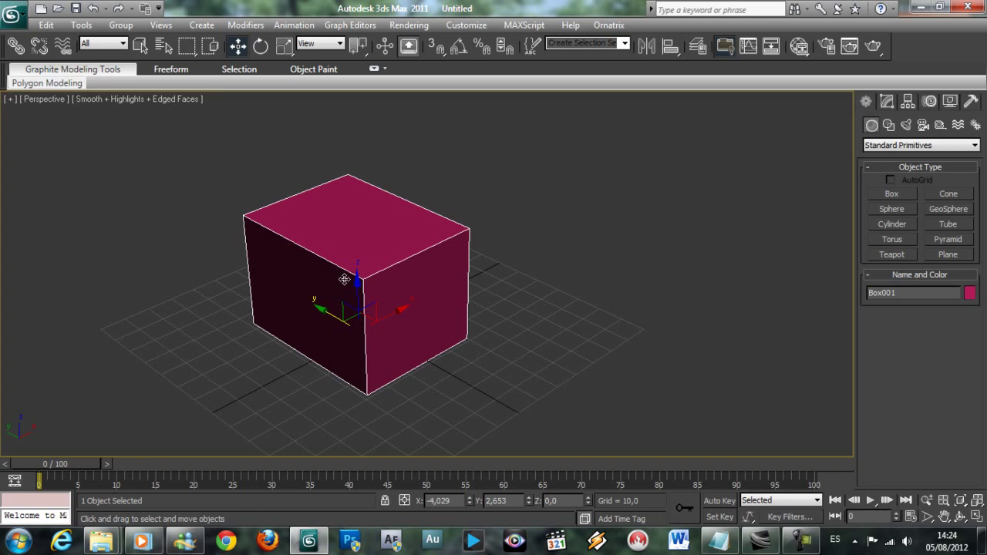
Step: Delete the box and create a Plane covering most of the grid in the Perspective viewport
{"action": "key", "text": "Delete"}
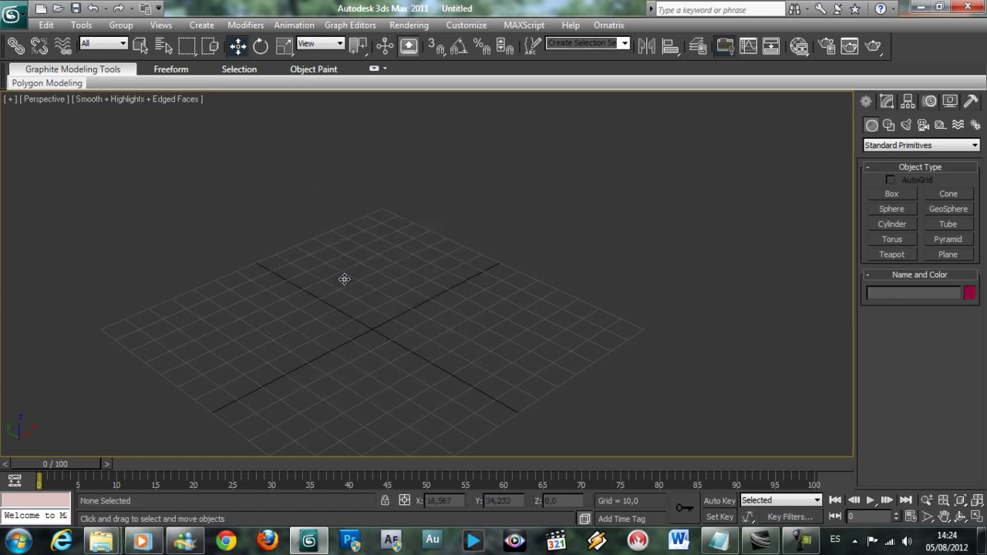
{"action": "left_click", "coordinate": [953, 256]}
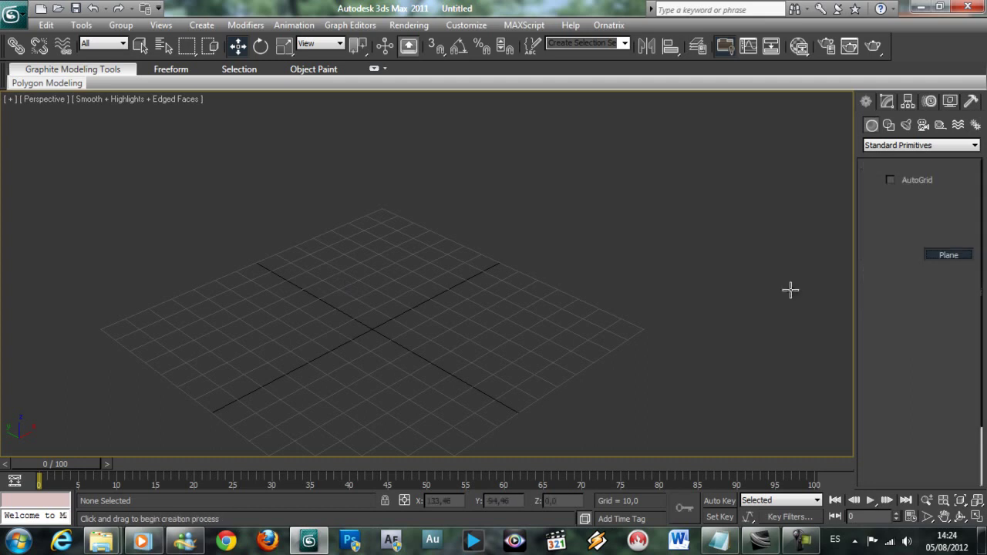
{"action": "left_click_drag", "start_coordinate": [116, 320], "coordinate": [589, 311]}
{"action": "key", "text": "w"}
Step: Orbit and pan the Perspective view to examine the plane from several angles
{"action": "middle_click_drag", "start_coordinate": [589, 310], "coordinate": [521, 338], "text": "alt"}
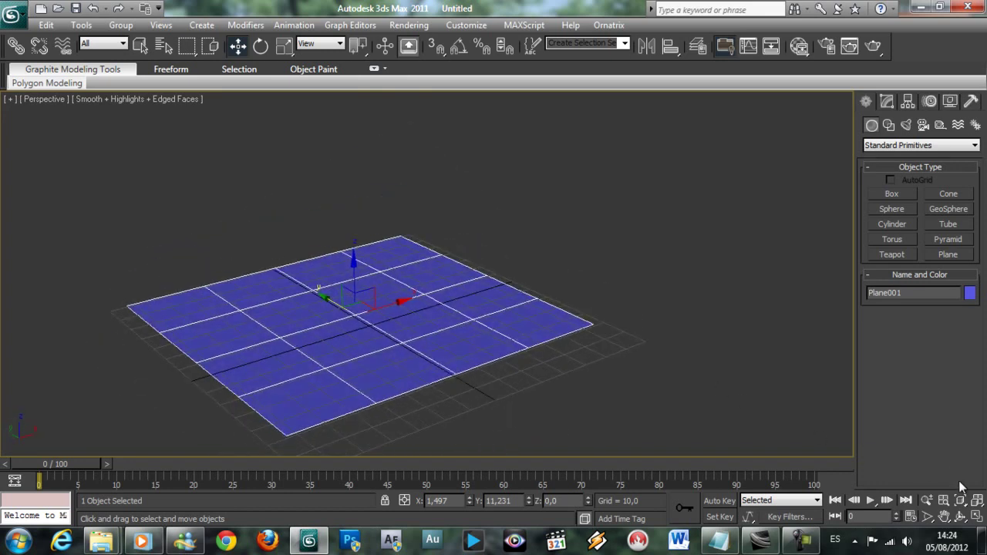
{"action": "left_click", "coordinate": [960, 521]}
{"action": "mouse_move", "coordinate": [394, 297]}
{"action": "left_mouse_down"}
{"action": "mouse_move", "coordinate": [438, 319]}
{"action": "mouse_move", "coordinate": [449, 286]}
{"action": "mouse_move", "coordinate": [403, 280]}
{"action": "mouse_move", "coordinate": [378, 341]}
{"action": "mouse_move", "coordinate": [433, 343]}
{"action": "mouse_move", "coordinate": [399, 329]}
{"action": "mouse_move", "coordinate": [397, 307]}
{"action": "left_mouse_up"}
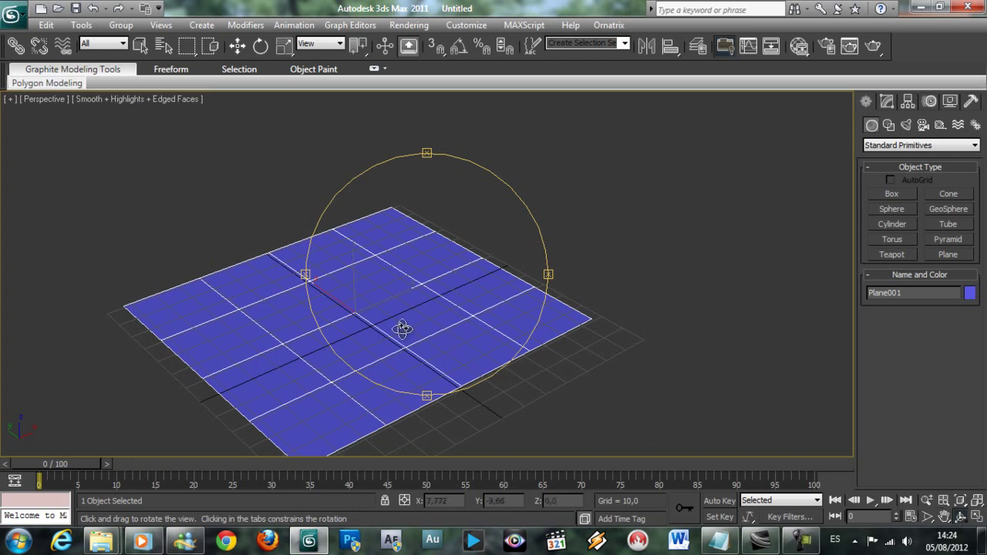
{"action": "key", "text": "w"}
{"action": "middle_click_drag", "start_coordinate": [397, 298], "coordinate": [423, 316]}
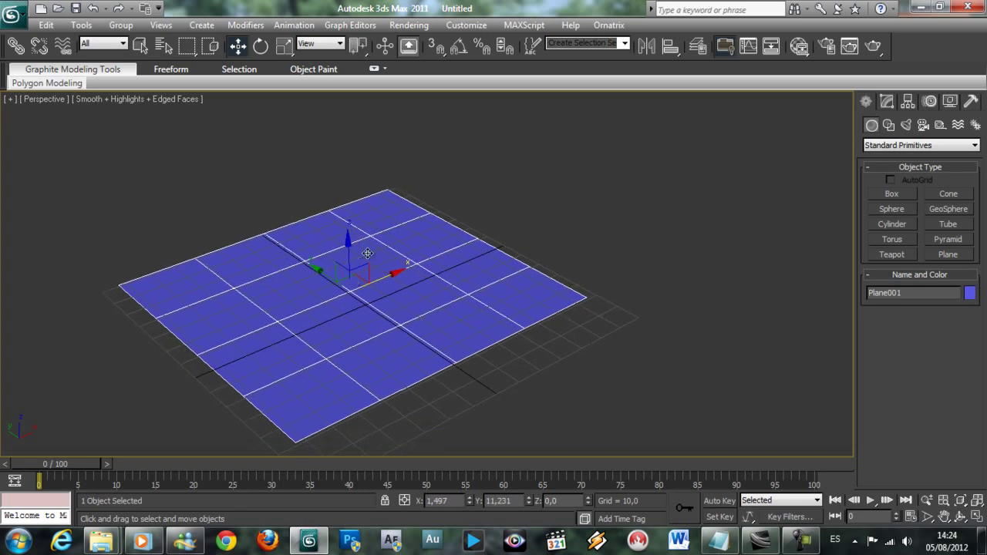
{"action": "middle_click_drag", "start_coordinate": [327, 361], "coordinate": [286, 339], "text": "alt"}
{"action": "middle_click_drag", "start_coordinate": [379, 353], "coordinate": [305, 350], "text": "alt"}
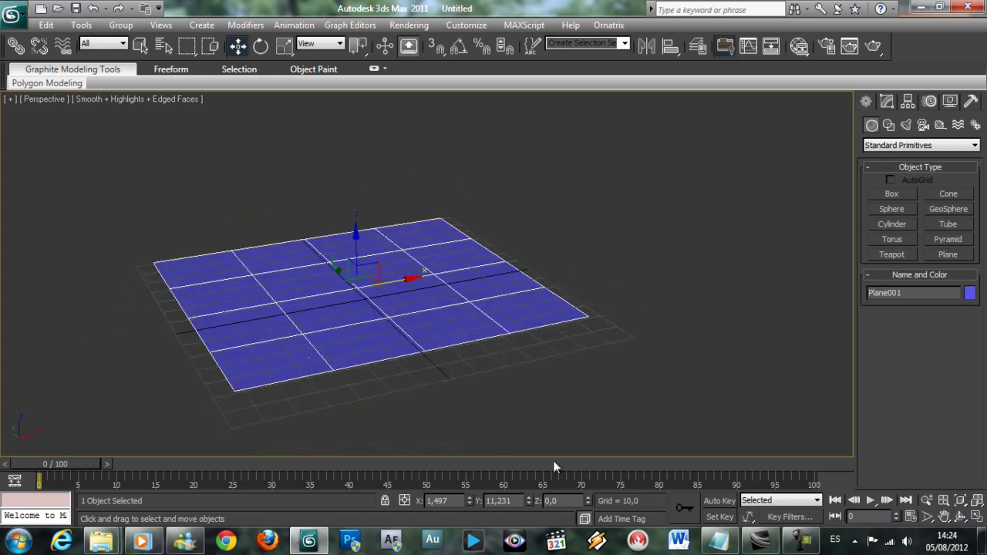
Step: Switch to Notepad and add the note "Alt + scroll", leaving a blank line below the F3 note
{"action": "left_click", "coordinate": [718, 539]}
{"action": "key", "text": "Return"}
{"action": "key", "text": "Return"}
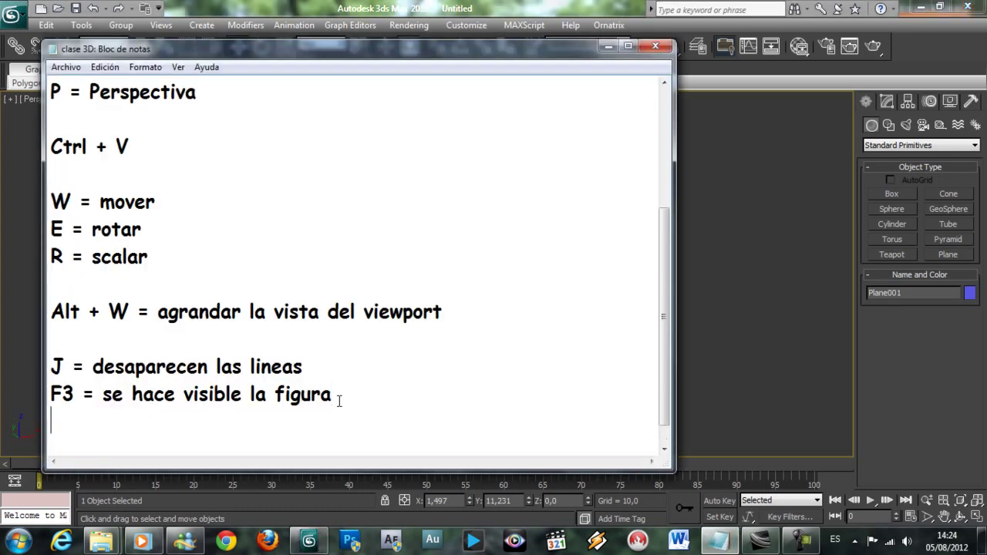
{"action": "type", "text": "Alt +"}
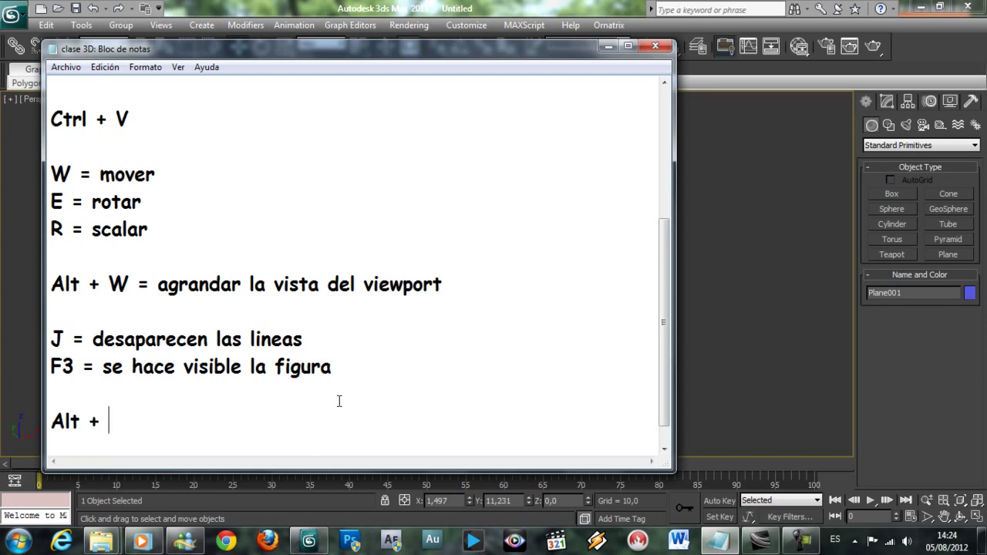
{"action": "type", "text": " scroll"}
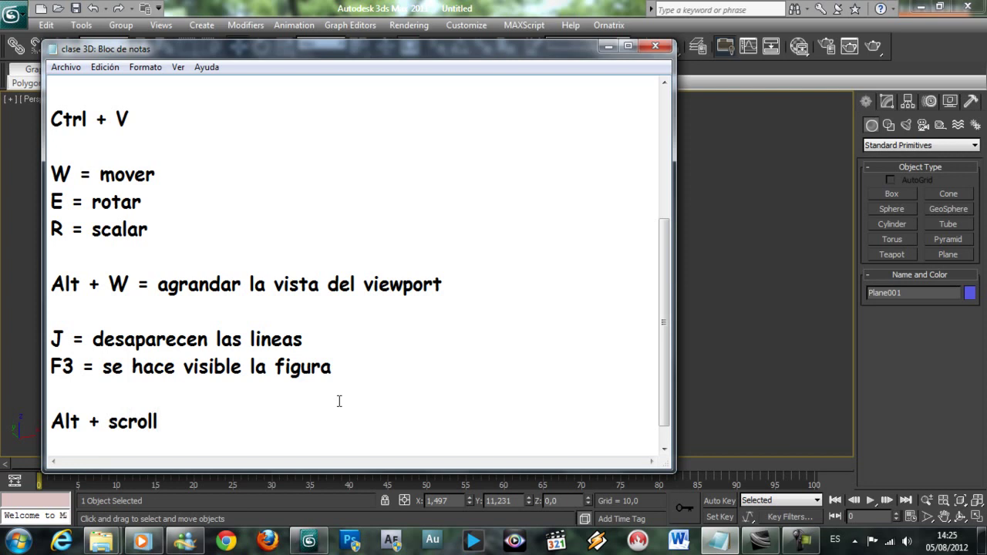
Step: Switch back to 3ds Max and orbit and zoom the Perspective view around the plane
{"action": "key", "text": "alt+Tab"}
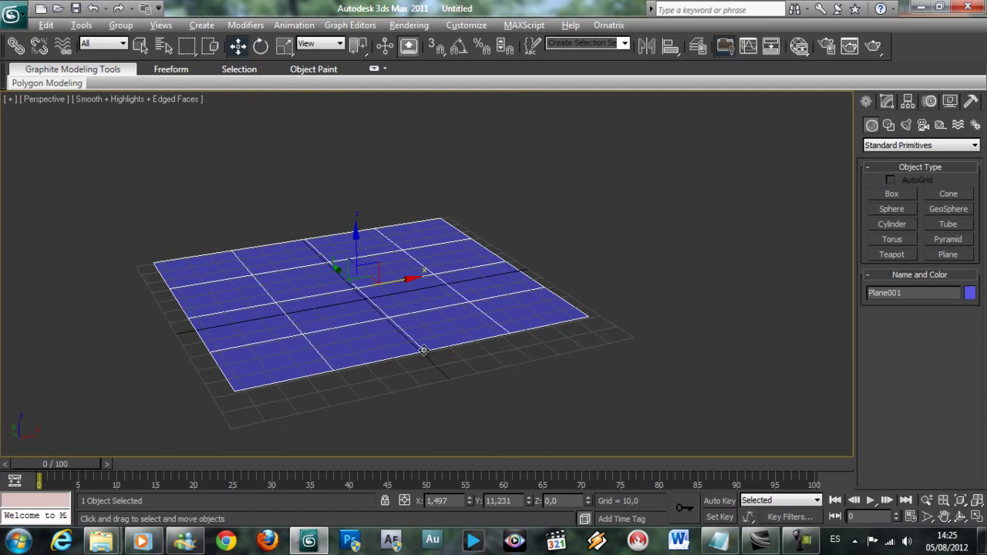
{"action": "mouse_move", "coordinate": [424, 350]}
{"action": "middle_mouse_down", "text": "alt"}
{"action": "mouse_move", "coordinate": [468, 337]}
{"action": "mouse_move", "coordinate": [393, 336]}
{"action": "mouse_move", "coordinate": [424, 416]}
{"action": "mouse_move", "coordinate": [391, 370]}
{"action": "mouse_move", "coordinate": [539, 316]}
{"action": "mouse_move", "coordinate": [418, 398]}
{"action": "mouse_move", "coordinate": [475, 348]}
{"action": "mouse_move", "coordinate": [416, 388]}
{"action": "mouse_move", "coordinate": [462, 344]}
{"action": "mouse_move", "coordinate": [418, 364]}
{"action": "mouse_move", "coordinate": [420, 373]}
{"action": "mouse_move", "coordinate": [447, 346]}
{"action": "mouse_move", "coordinate": [456, 418]}
{"action": "mouse_move", "coordinate": [411, 368]}
{"action": "mouse_move", "coordinate": [429, 362]}
{"action": "middle_mouse_up", "text": "alt"}
{"action": "scroll", "coordinate": [429, 361], "scroll_direction": "up", "scroll_amount": 2}
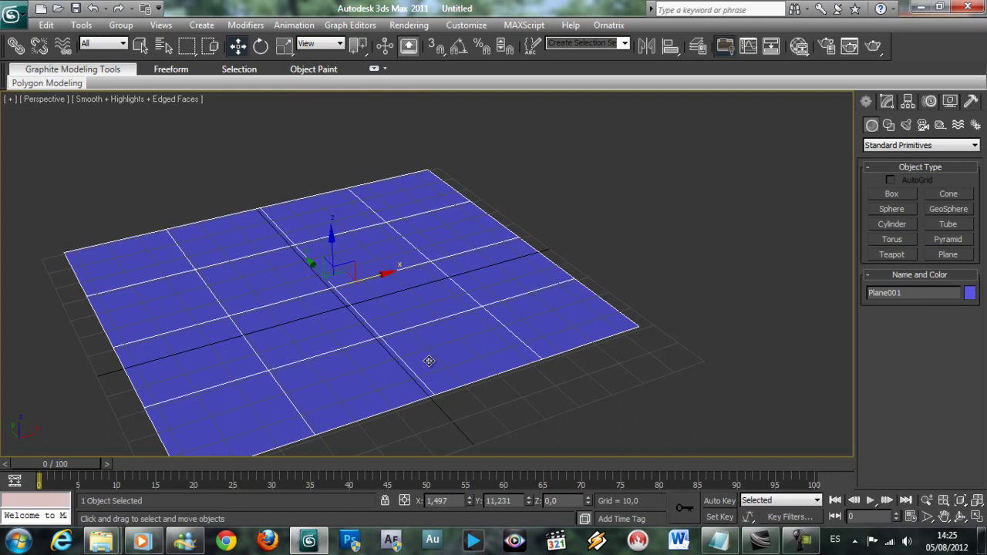
{"action": "scroll", "coordinate": [424, 363], "scroll_direction": "down", "scroll_amount": 4}
{"action": "scroll", "coordinate": [425, 363], "scroll_direction": "up", "scroll_amount": 4}
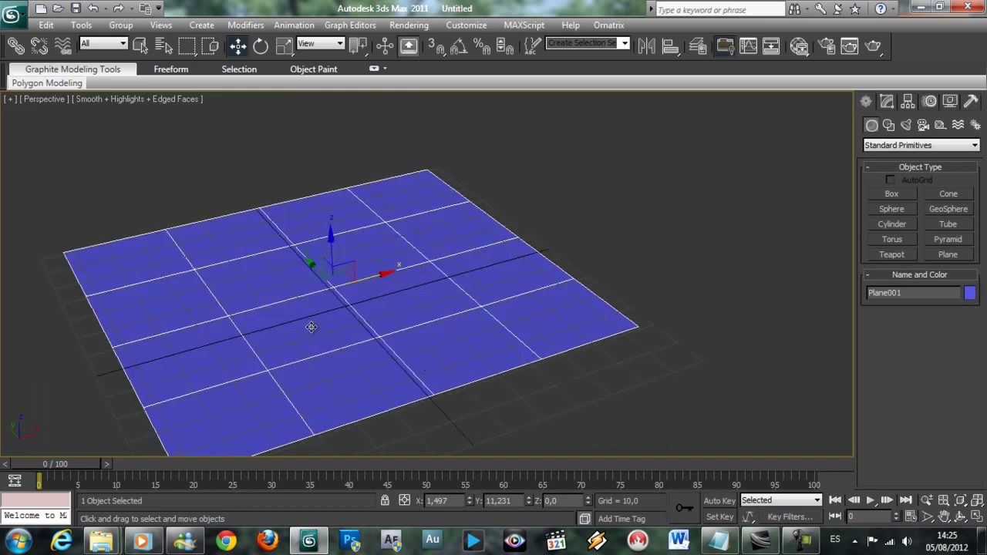
{"action": "mouse_move", "coordinate": [341, 326]}
{"action": "middle_mouse_down", "text": "alt"}
{"action": "mouse_move", "coordinate": [341, 304]}
{"action": "mouse_move", "coordinate": [341, 314]}
{"action": "middle_mouse_up", "text": "alt"}
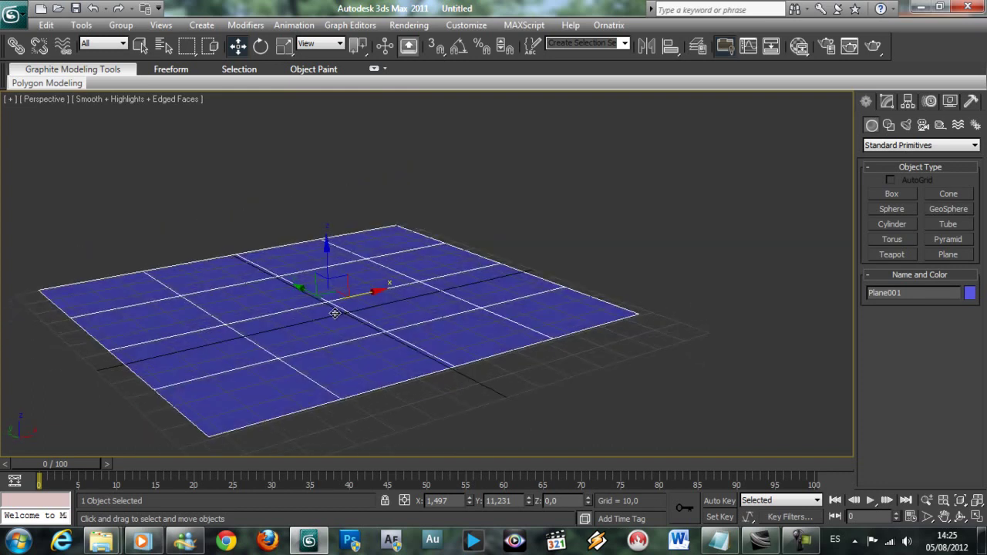
{"action": "left_click", "coordinate": [960, 516]}
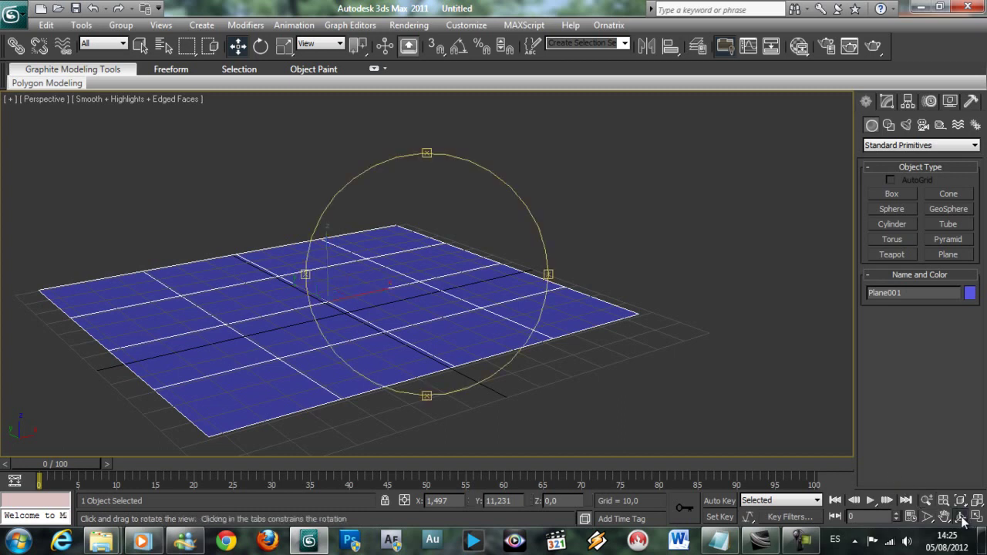
{"action": "left_click_drag", "start_coordinate": [483, 314], "coordinate": [403, 329]}
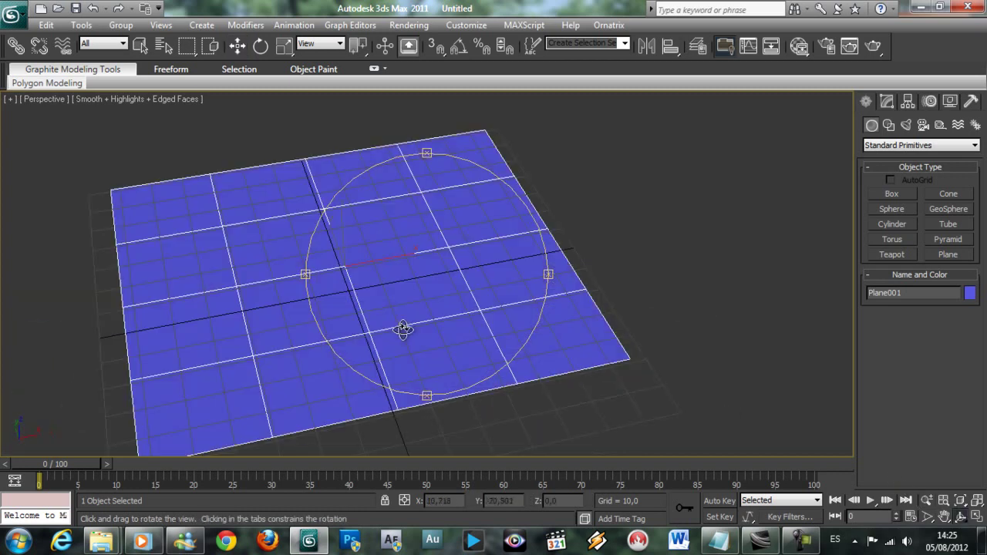
{"action": "right_click", "coordinate": [401, 329]}
{"action": "scroll", "coordinate": [399, 330], "scroll_direction": "up", "scroll_amount": 10}
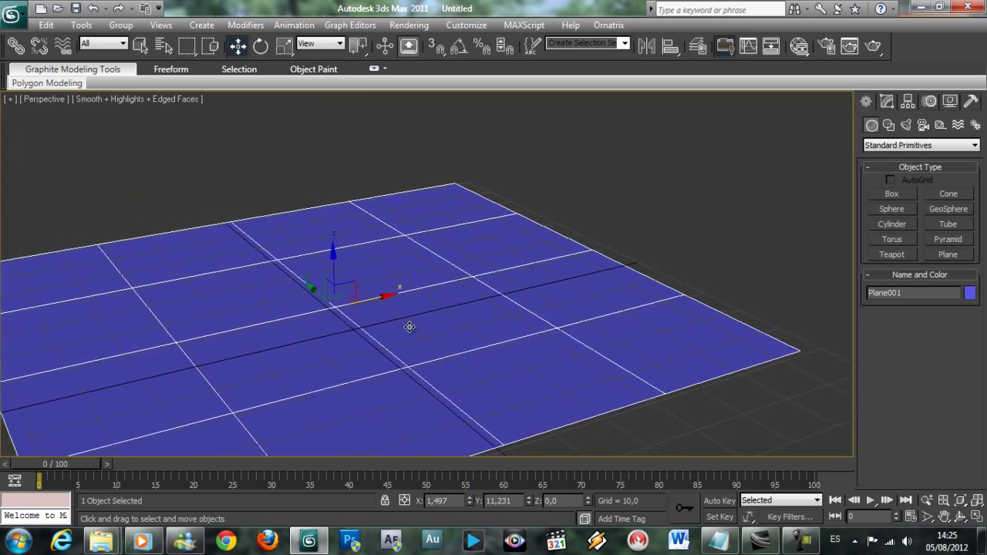
{"action": "scroll", "coordinate": [402, 327], "scroll_direction": "down", "scroll_amount": 3}
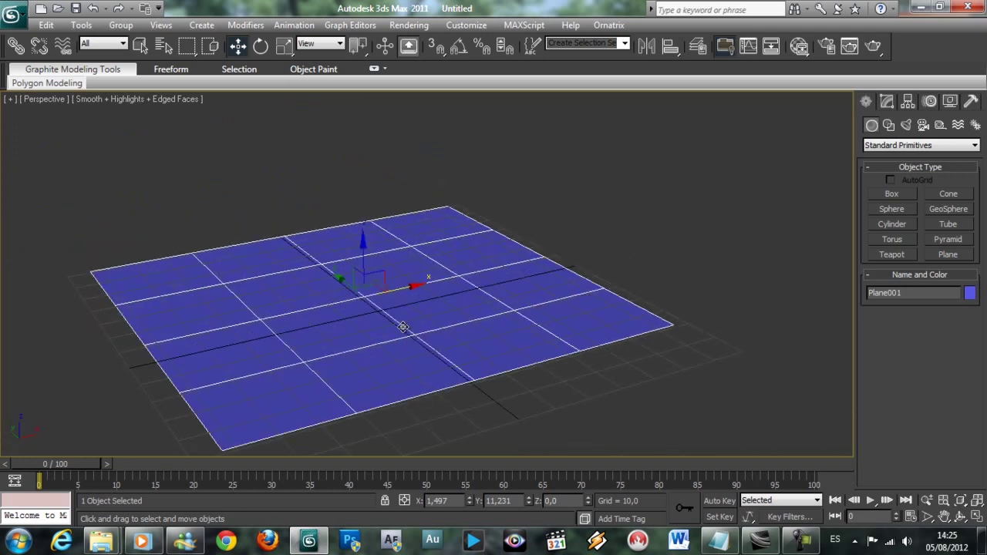
{"action": "left_click", "coordinate": [816, 544]}
{"action": "left_click", "coordinate": [706, 243]}
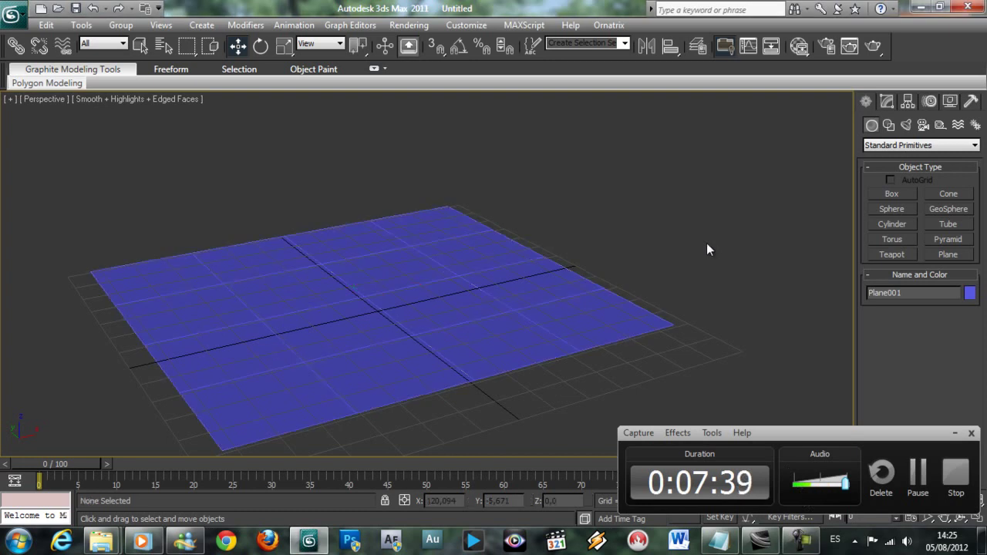
{"action": "left_click", "coordinate": [954, 432]}
{"action": "left_click", "coordinate": [494, 271]}
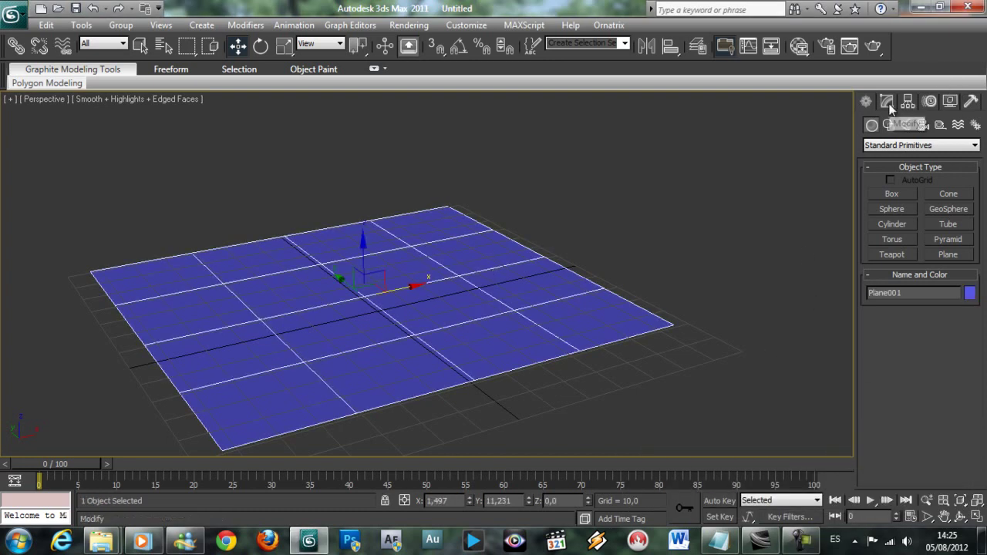
Step: Create a low Cylinder with a radius of about 6.9 and a height of about 1.7 near the plane's centre
{"action": "left_click", "coordinate": [892, 223]}
{"action": "scroll", "coordinate": [398, 279], "scroll_direction": "up", "scroll_amount": 2}
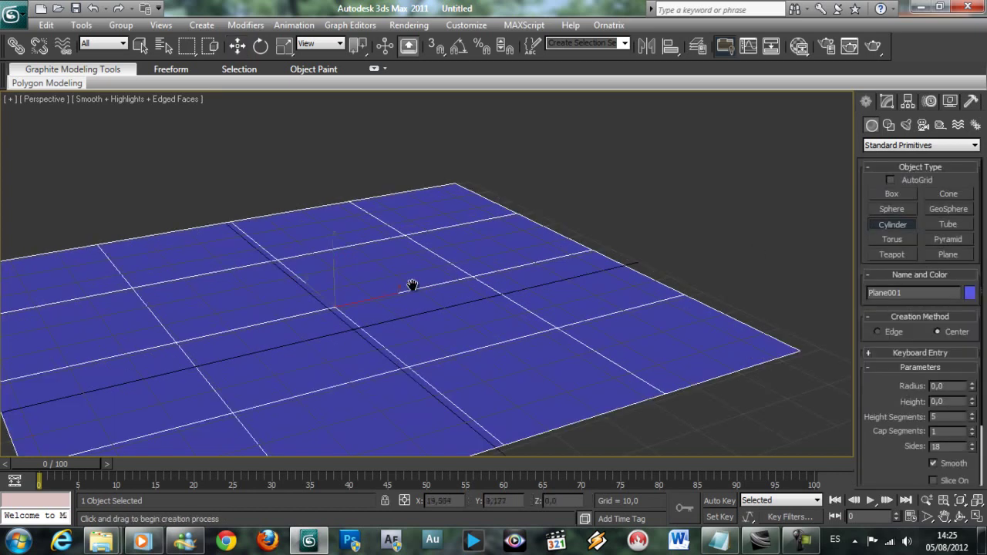
{"action": "scroll", "coordinate": [370, 308], "scroll_direction": "up", "scroll_amount": 2}
{"action": "left_click_drag", "start_coordinate": [319, 334], "coordinate": [326, 336]}
{"action": "left_click", "coordinate": [328, 333]}
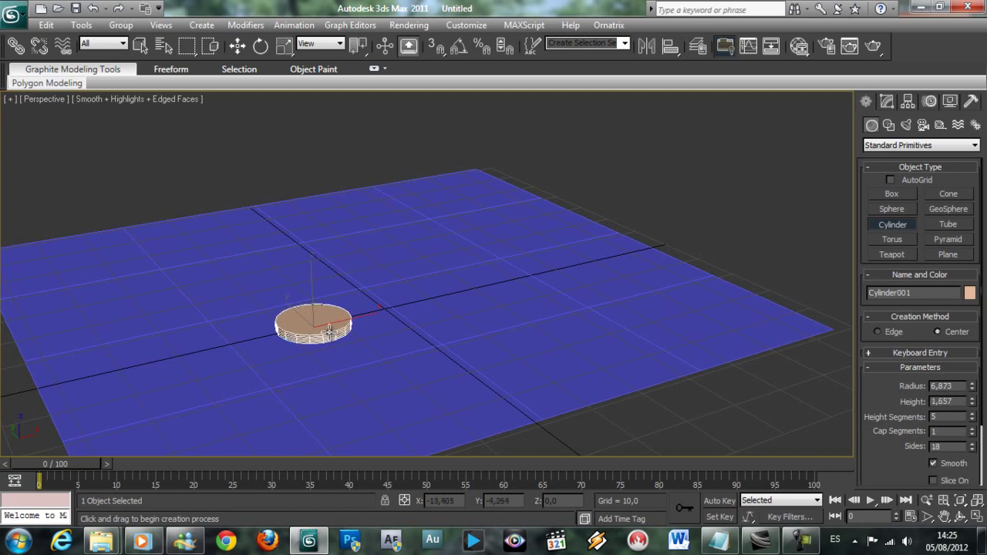
{"action": "key", "text": "w"}
Step: Zoom in and out on the cylinder in the Perspective viewport
{"action": "scroll", "coordinate": [409, 320], "scroll_direction": "up", "scroll_amount": 3}
{"action": "scroll", "coordinate": [458, 272], "scroll_direction": "up", "scroll_amount": 4}
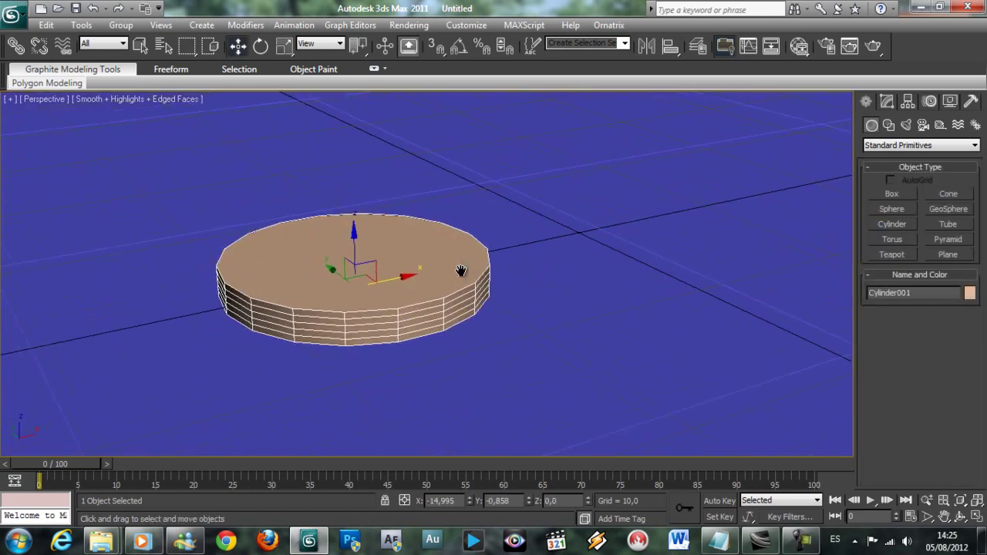
{"action": "scroll", "coordinate": [429, 280], "scroll_direction": "down", "scroll_amount": 8}
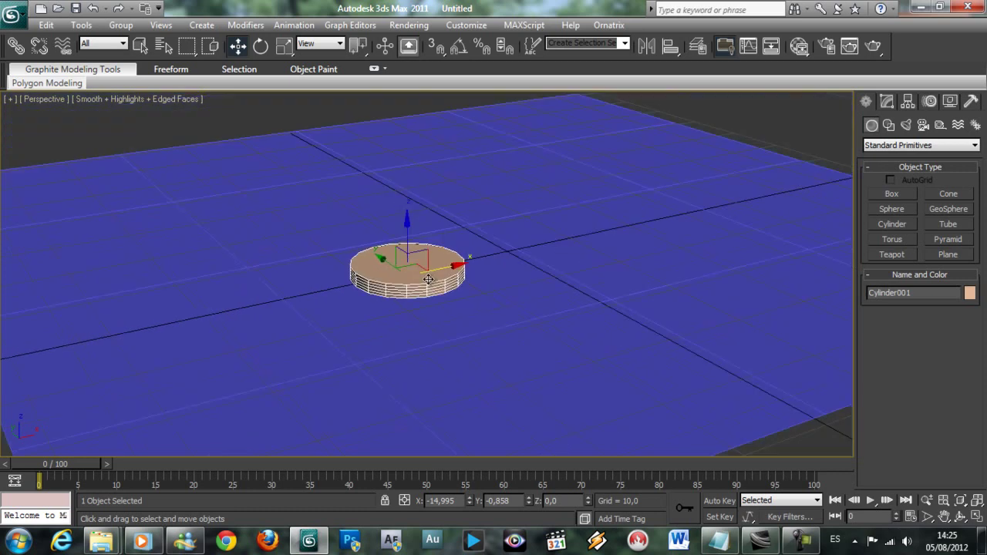
{"action": "scroll", "coordinate": [426, 279], "scroll_direction": "up", "scroll_amount": 3}
{"action": "scroll", "coordinate": [426, 279], "scroll_direction": "up", "scroll_amount": 5}
{"action": "scroll", "coordinate": [427, 279], "scroll_direction": "down", "scroll_amount": 3}
Step: In Notepad, add the line "scroll del mouse =acercar alejar" and extend the line above it to "Alt + scroll del mouse"
{"action": "left_click", "coordinate": [718, 540]}
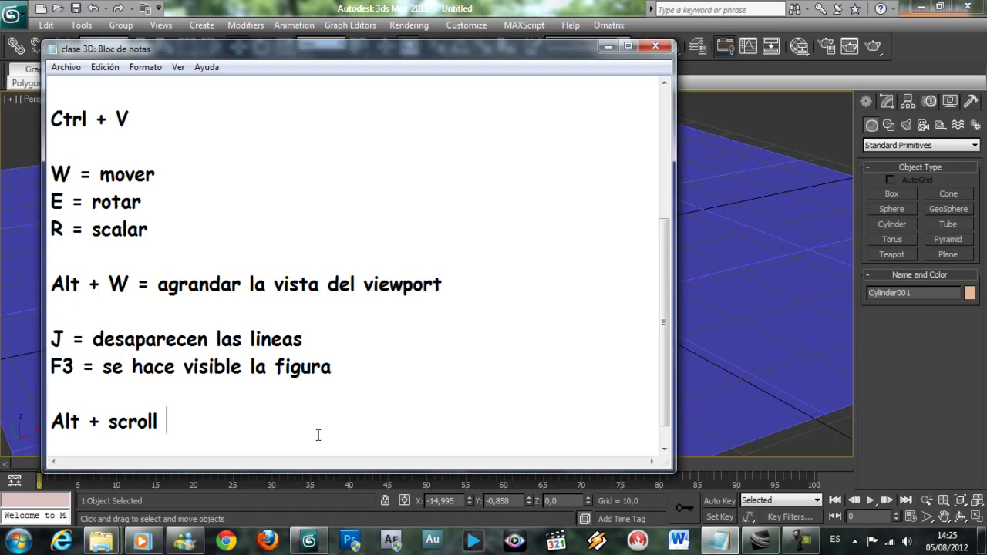
{"action": "key", "text": "Return"}
{"action": "type", "text": "acercar "}
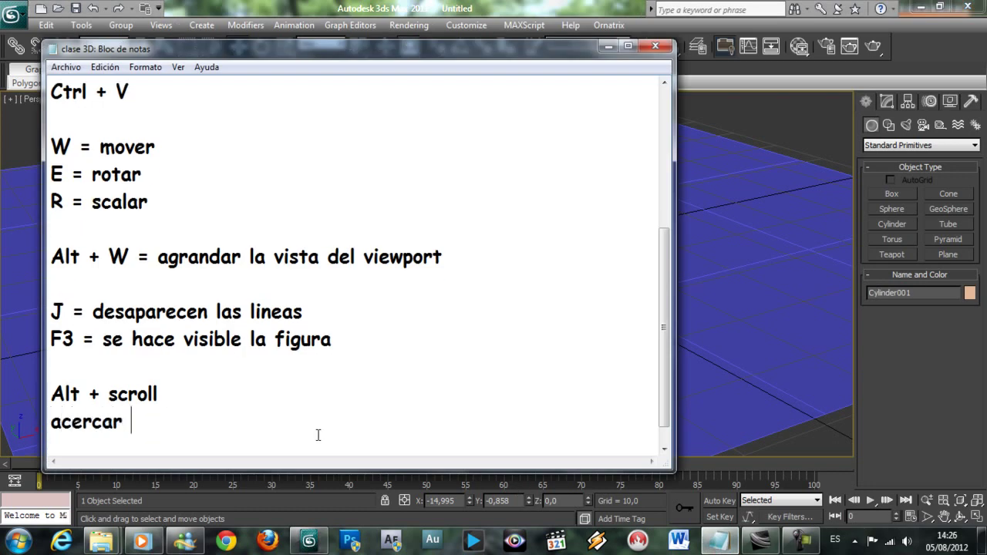
{"action": "type", "text": "alejar "}
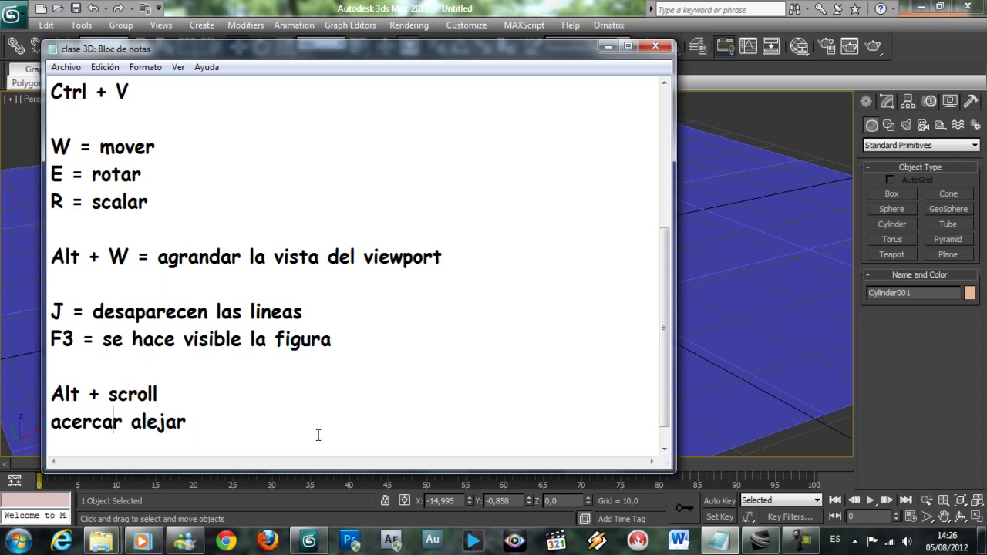
{"action": "type", "text": "scroll"}
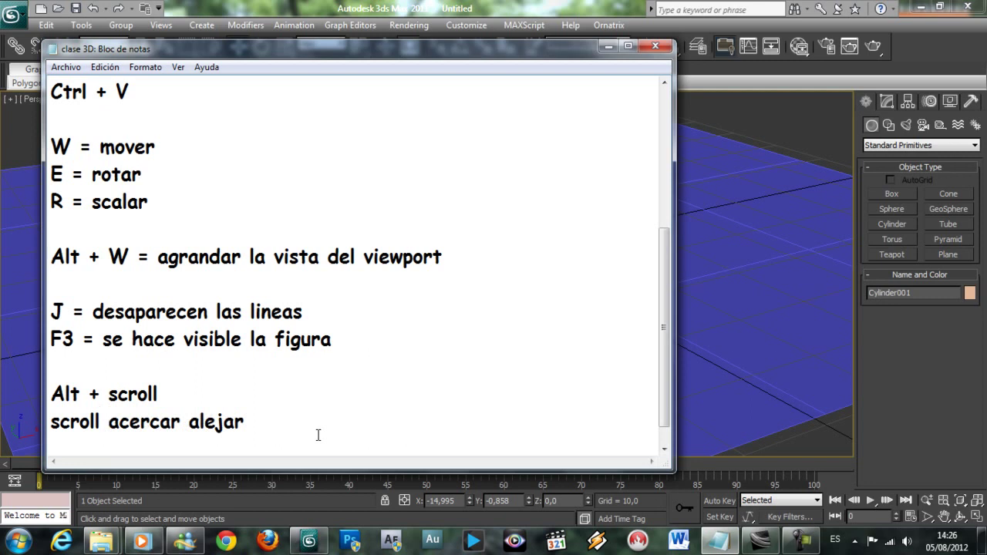
{"action": "type", "text": " ="}
{"action": "type", "text": "del mouse"}
{"action": "key", "text": "Up"}
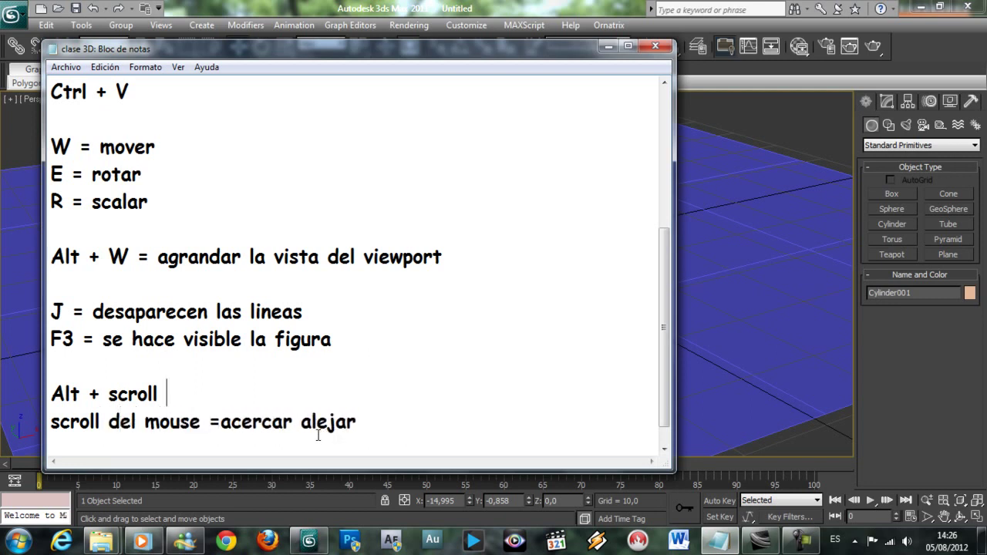
{"action": "type", "text": "del mouse"}
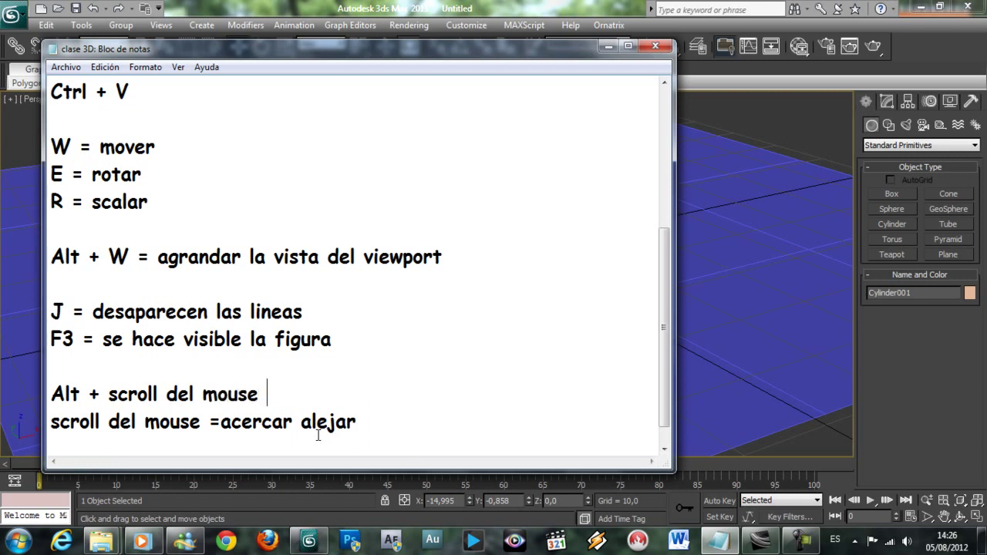
Step: Minimize Notepad and zoom between the whole plane and a close-up of the cylinder
{"action": "left_click", "coordinate": [608, 47]}
{"action": "scroll", "coordinate": [427, 239], "scroll_direction": "down", "scroll_amount": 10}
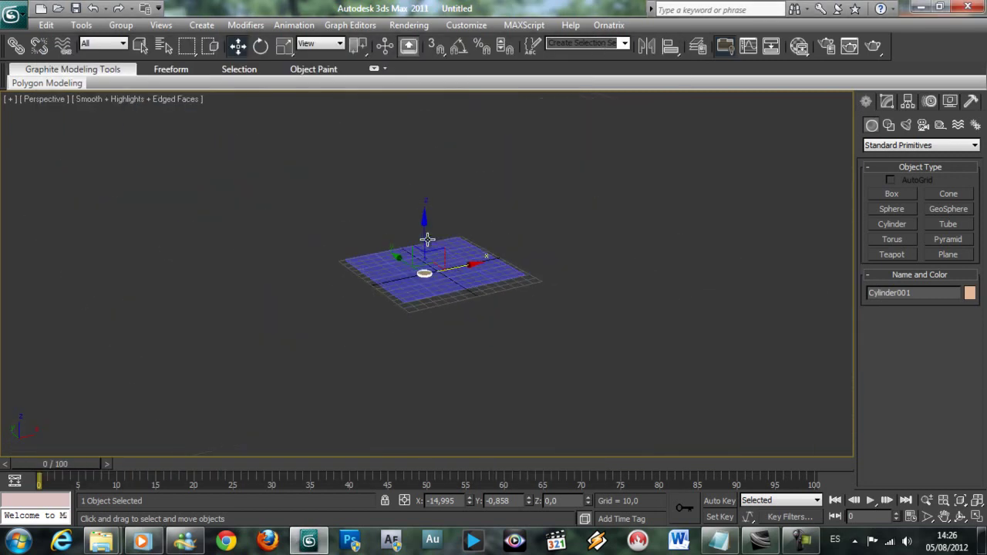
{"action": "scroll", "coordinate": [424, 240], "scroll_direction": "up", "scroll_amount": 6}
{"action": "scroll", "coordinate": [426, 239], "scroll_direction": "up", "scroll_amount": 6}
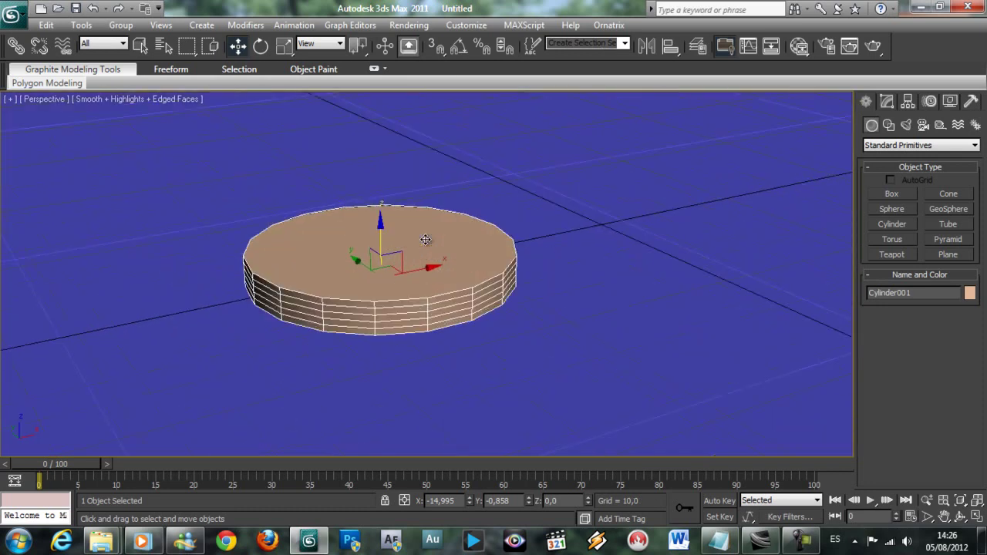
{"action": "scroll", "coordinate": [434, 295], "scroll_direction": "down", "scroll_amount": 9}
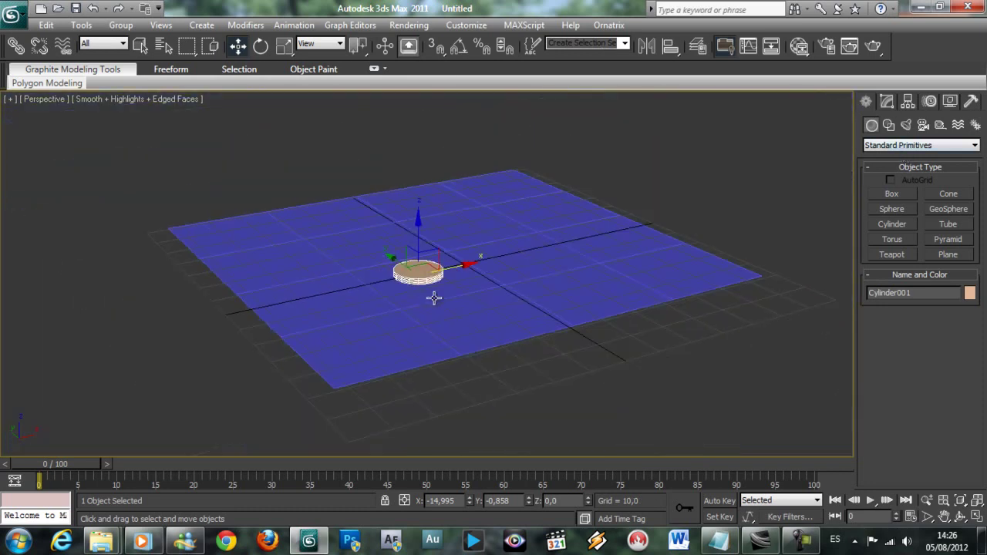
{"action": "scroll", "coordinate": [435, 296], "scroll_direction": "up", "scroll_amount": 5}
{"action": "scroll", "coordinate": [436, 296], "scroll_direction": "up", "scroll_amount": 8}
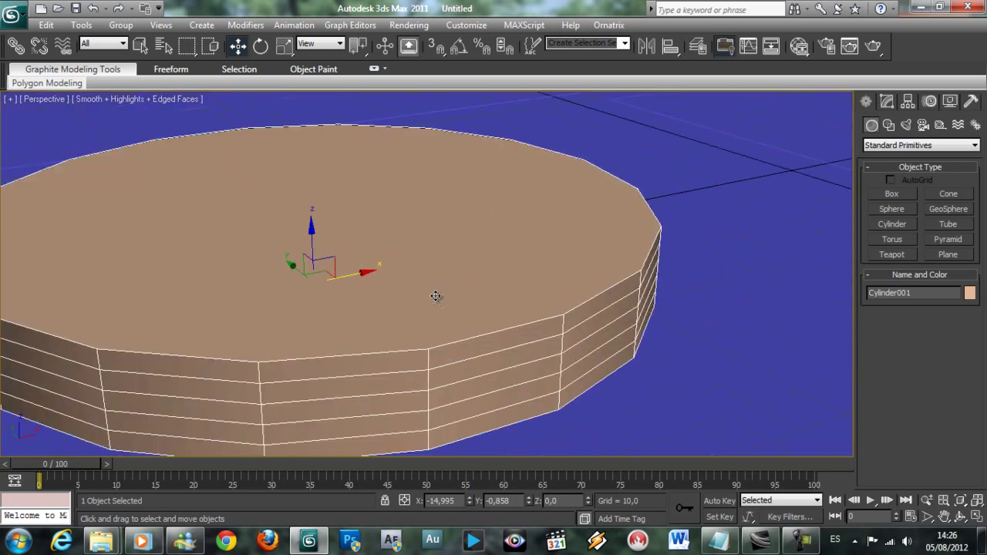
Step: Set the cylinder's height segments to 1 and its sides to 18
{"action": "left_click", "coordinate": [885, 103]}
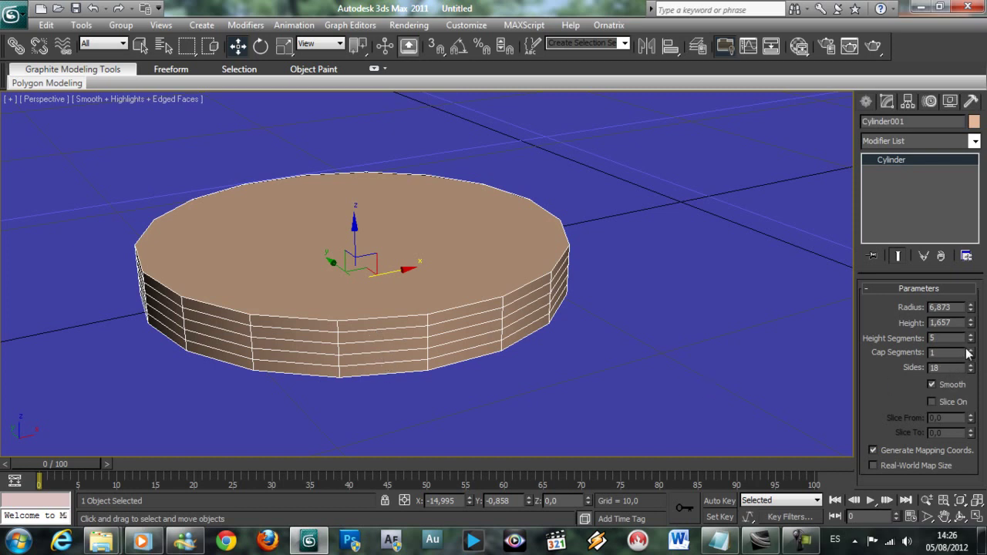
{"action": "left_click", "coordinate": [970, 371]}
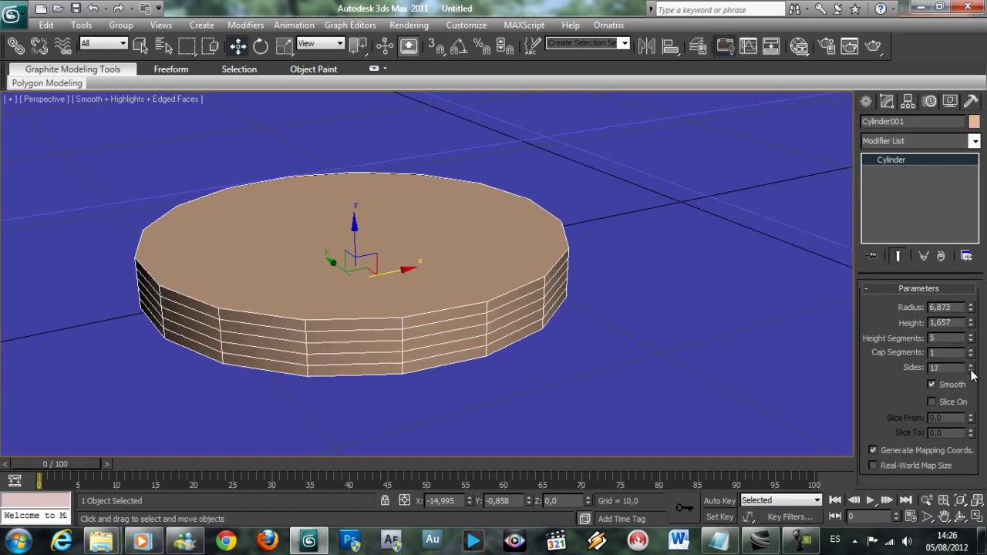
{"action": "left_click", "coordinate": [971, 365]}
{"action": "left_click", "coordinate": [970, 342]}
{"action": "left_click", "coordinate": [970, 343]}
{"action": "left_click", "coordinate": [971, 345]}
{"action": "scroll", "coordinate": [568, 393], "scroll_direction": "down", "scroll_amount": 4}
{"action": "scroll", "coordinate": [568, 391], "scroll_direction": "up", "scroll_amount": 3}
{"action": "scroll", "coordinate": [568, 391], "scroll_direction": "down", "scroll_amount": 6}
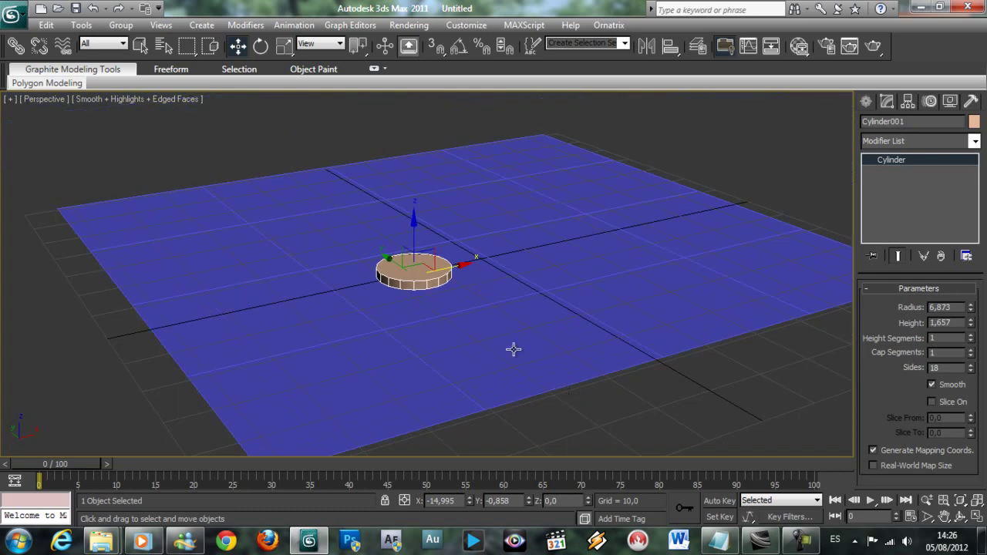
Step: Turn on Angle Snap and rotate the cylinder -90 degrees about the X axis so it stands upright
{"action": "scroll", "coordinate": [511, 363], "scroll_direction": "up", "scroll_amount": 4}
{"action": "key", "text": "e"}
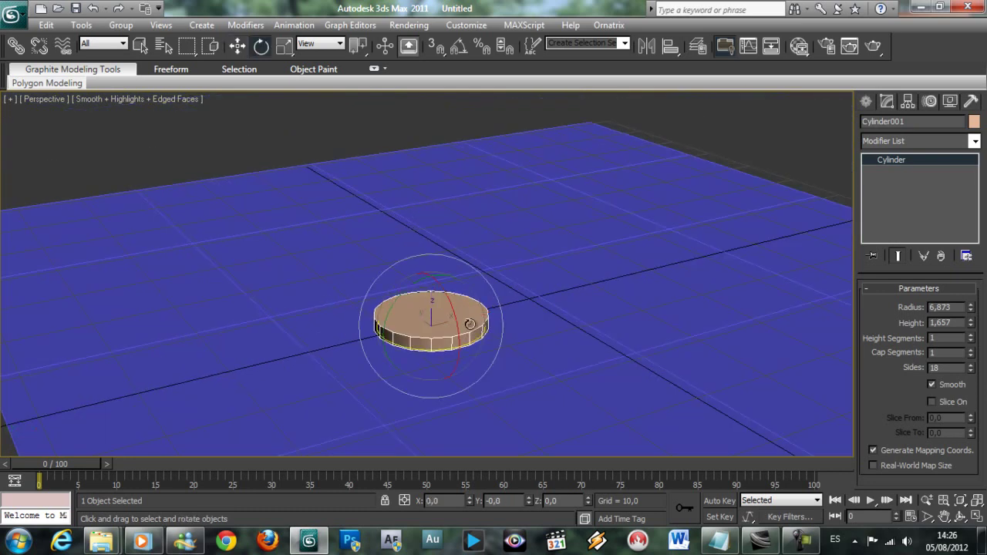
{"action": "left_click_drag", "start_coordinate": [455, 312], "coordinate": [489, 390]}
{"action": "right_click", "coordinate": [489, 390]}
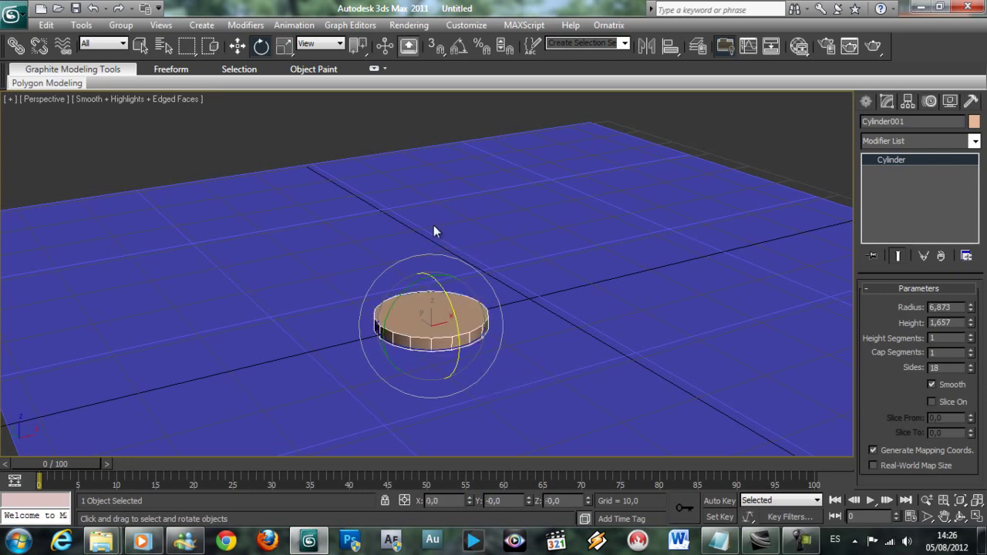
{"action": "left_click", "coordinate": [457, 49]}
{"action": "left_click_drag", "start_coordinate": [444, 295], "coordinate": [460, 283]}
{"action": "scroll", "coordinate": [478, 306], "scroll_direction": "up", "scroll_amount": 2}
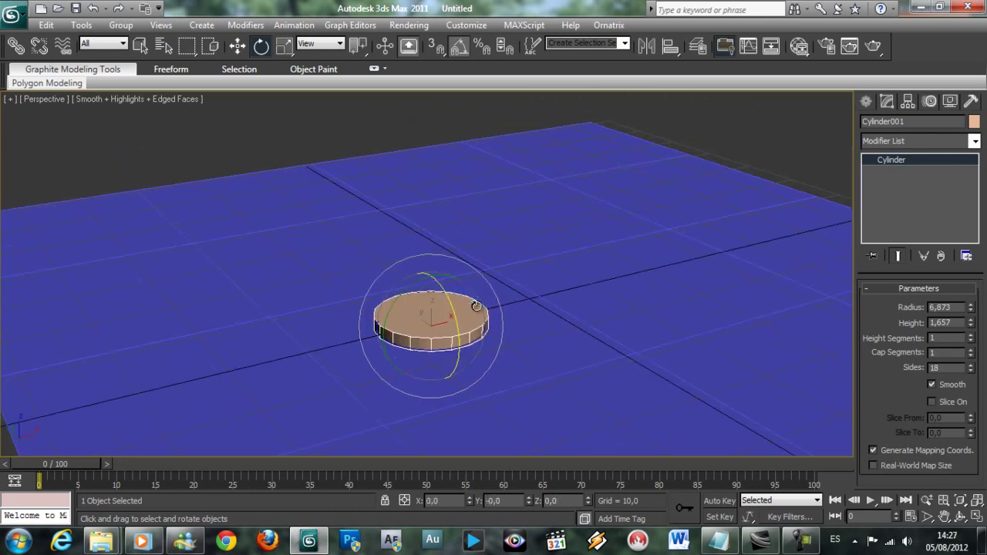
{"action": "left_click_drag", "start_coordinate": [455, 344], "coordinate": [436, 288]}
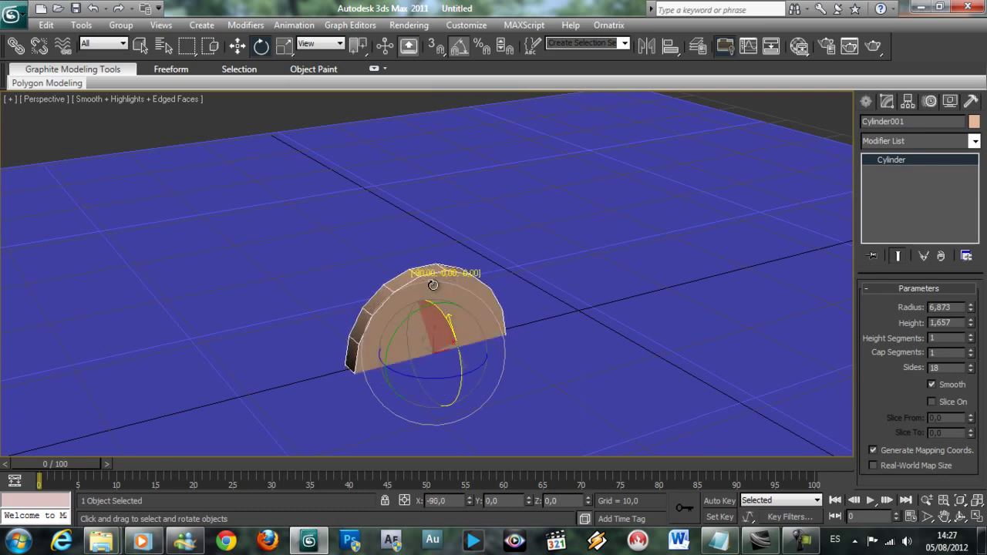
Step: Move the upright cylinder up along Z to about 5.9 in the Perspective viewport
{"action": "key", "text": "w"}
{"action": "scroll", "coordinate": [443, 349], "scroll_direction": "down", "scroll_amount": 2}
{"action": "scroll", "coordinate": [444, 349], "scroll_direction": "down", "scroll_amount": 1}
{"action": "left_click_drag", "start_coordinate": [429, 261], "coordinate": [426, 228]}
Step: Raise the cylinder in the Left viewport to a Z position of about 6.875
{"action": "key", "text": "alt+w"}
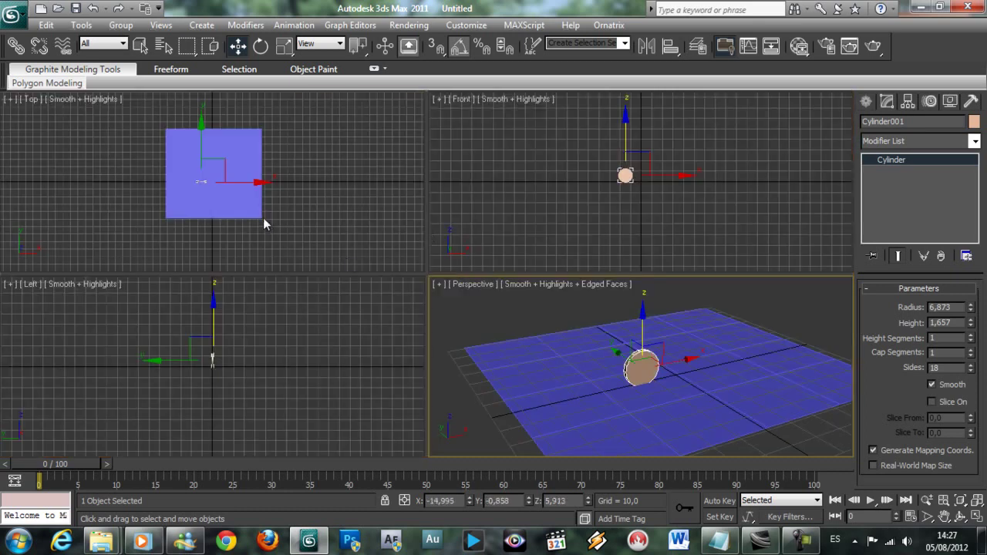
{"action": "right_click", "coordinate": [254, 345]}
{"action": "scroll", "coordinate": [239, 406], "scroll_direction": "up", "scroll_amount": 8}
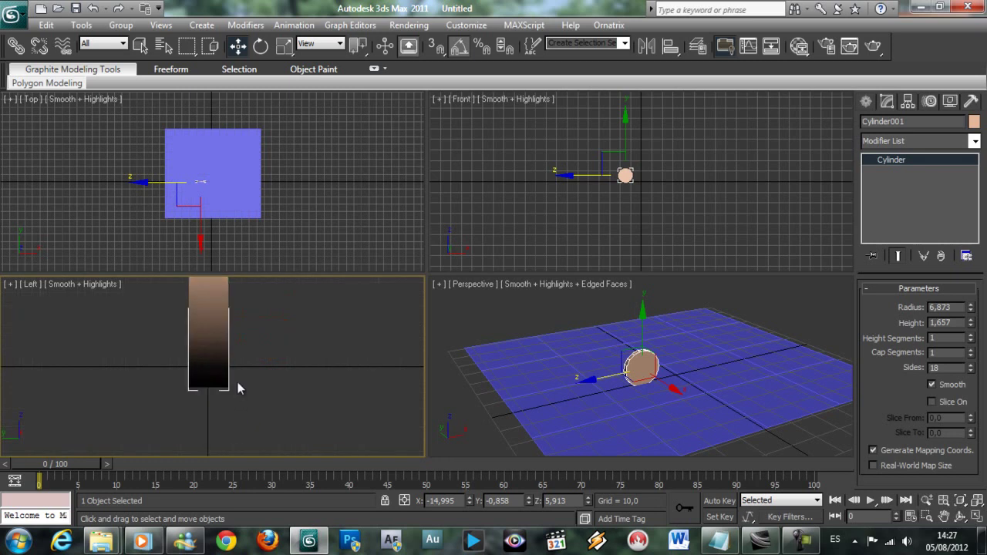
{"action": "left_click_drag", "start_coordinate": [223, 296], "coordinate": [221, 279]}
{"action": "scroll", "coordinate": [229, 423], "scroll_direction": "up", "scroll_amount": 3}
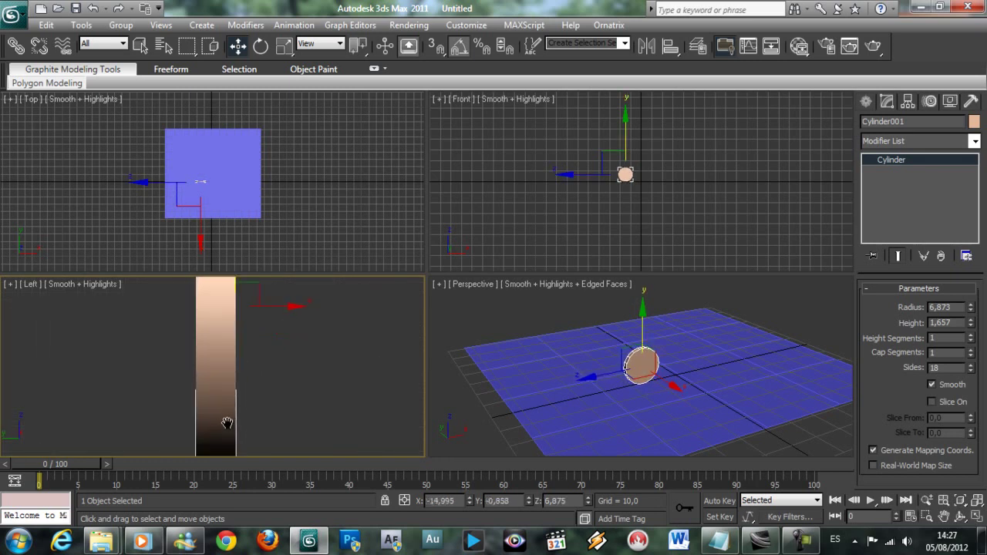
Step: Show edged faces in the Left viewport and lower the cylinder to about Z 6.78 so its base meets the plane
{"action": "middle_click_drag", "start_coordinate": [229, 422], "coordinate": [248, 320]}
{"action": "key", "text": "j"}
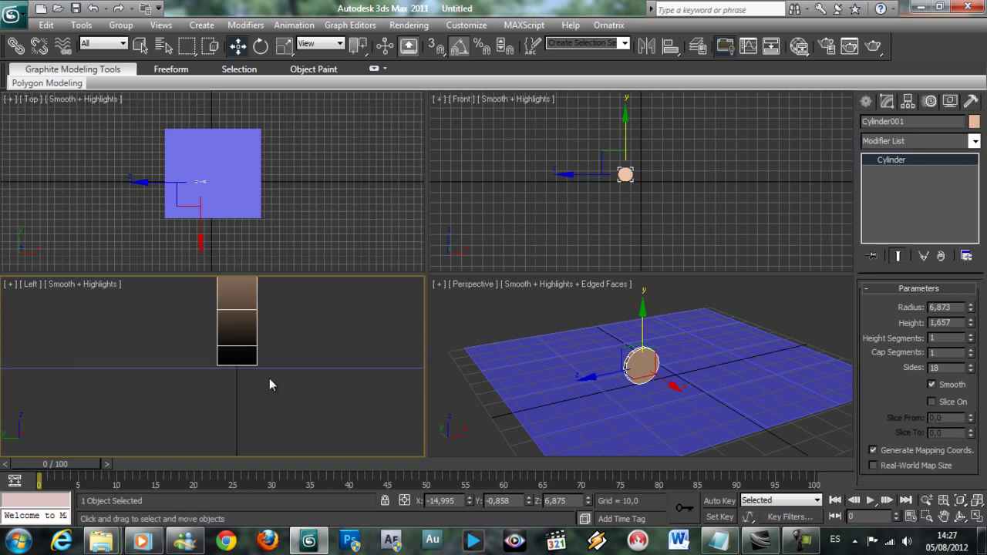
{"action": "key", "text": "F4"}
{"action": "scroll", "coordinate": [269, 328], "scroll_direction": "up", "scroll_amount": 2}
{"action": "key", "text": "alt+w"}
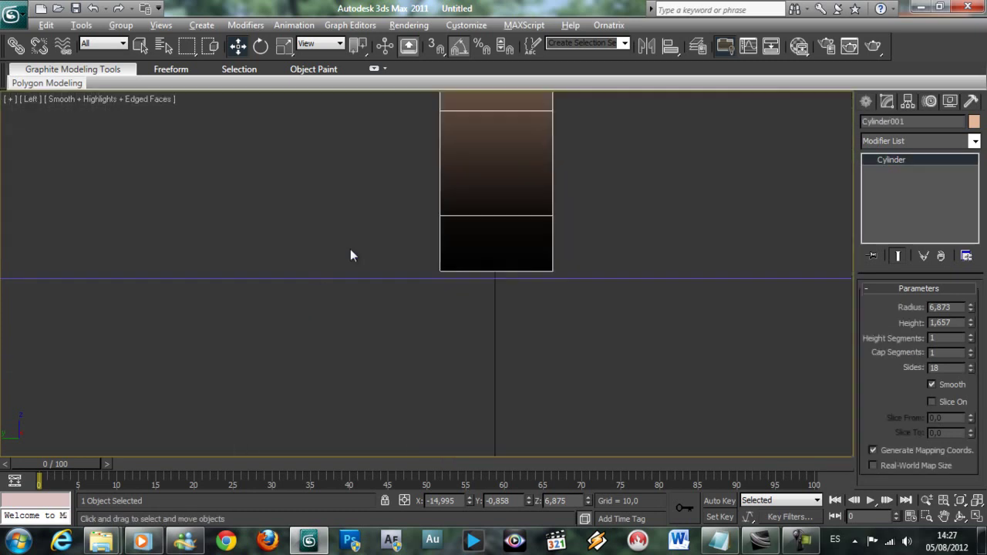
{"action": "scroll", "coordinate": [310, 349], "scroll_direction": "down", "scroll_amount": 5}
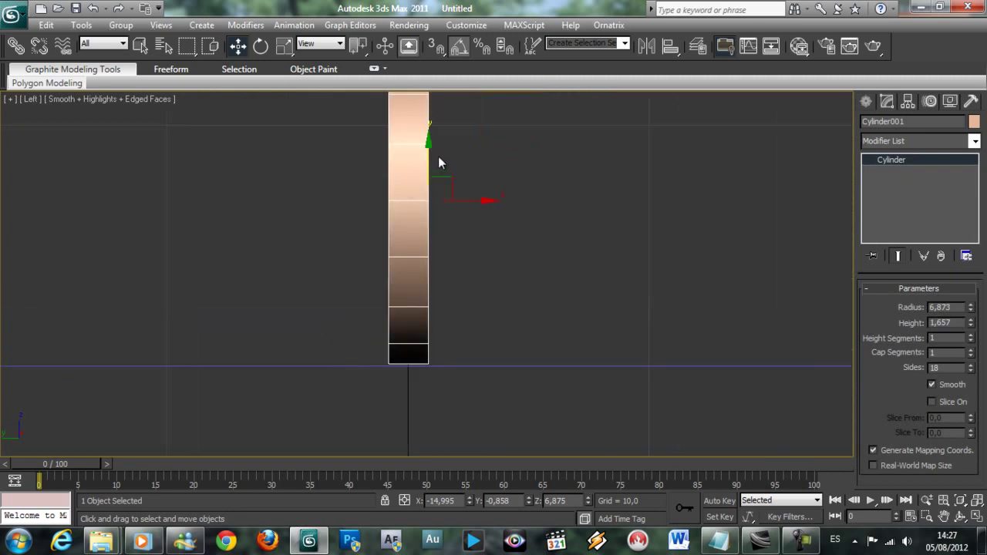
{"action": "left_click_drag", "start_coordinate": [429, 147], "coordinate": [429, 151]}
{"action": "key", "text": "alt+w"}
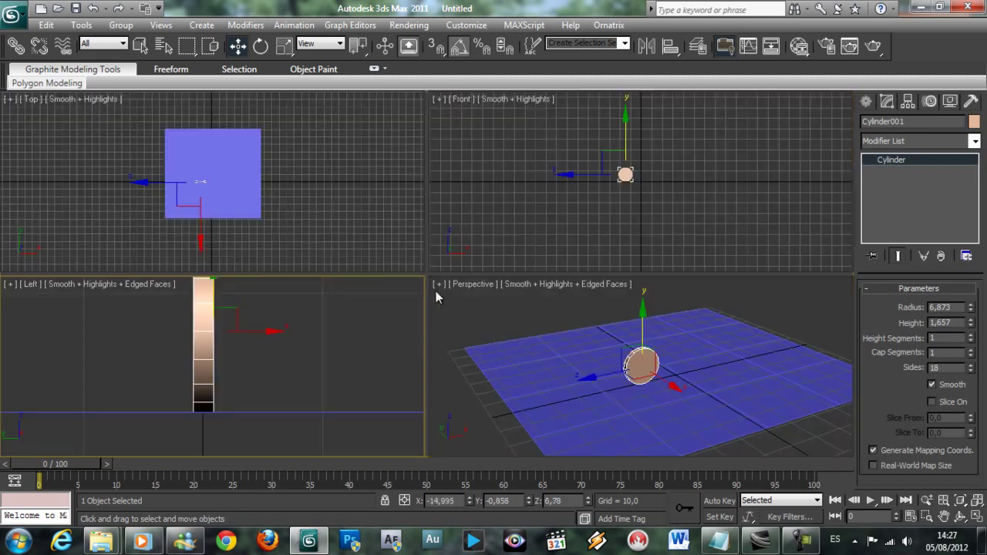
Step: Frame the cylinder in the viewports, maximize the Perspective viewport and examine the standing cylinder from different angles and distances
{"action": "key", "text": "z"}
{"action": "right_click", "coordinate": [462, 353]}
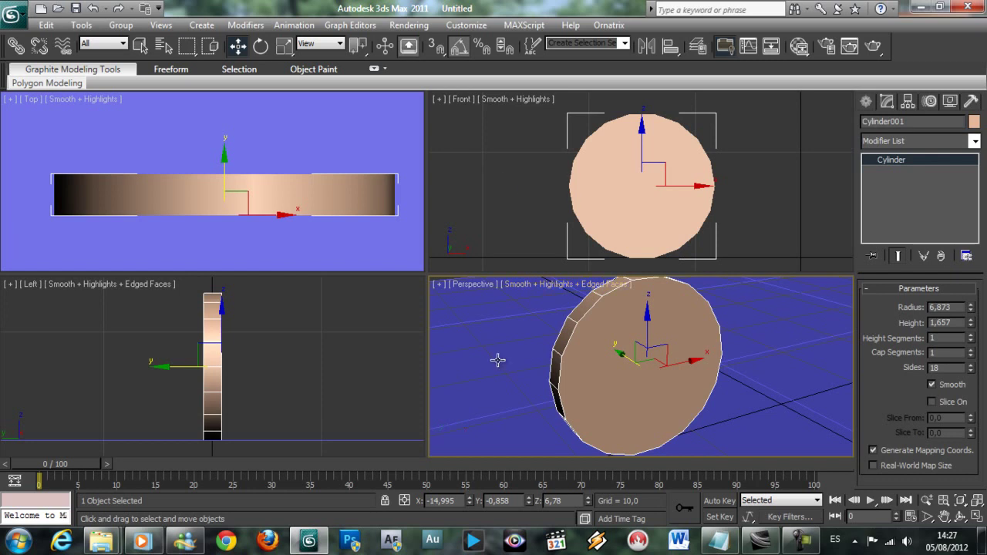
{"action": "key", "text": "alt+w"}
{"action": "scroll", "coordinate": [509, 348], "scroll_direction": "down", "scroll_amount": 5}
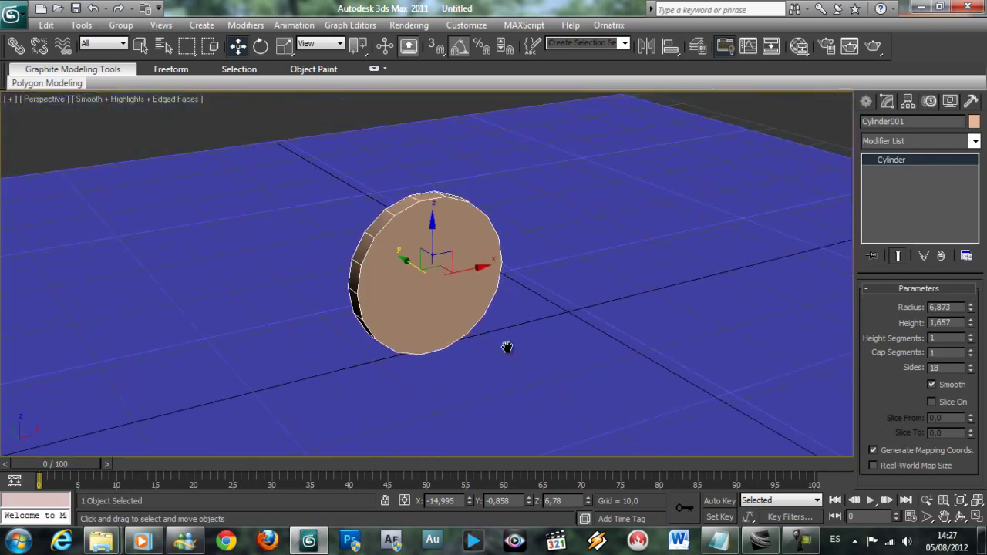
{"action": "scroll", "coordinate": [506, 347], "scroll_direction": "up", "scroll_amount": 5}
{"action": "middle_click_drag", "start_coordinate": [507, 346], "coordinate": [439, 385], "text": "alt"}
{"action": "scroll", "coordinate": [594, 355], "scroll_direction": "down", "scroll_amount": 2}
{"action": "scroll", "coordinate": [603, 350], "scroll_direction": "down", "scroll_amount": 5}
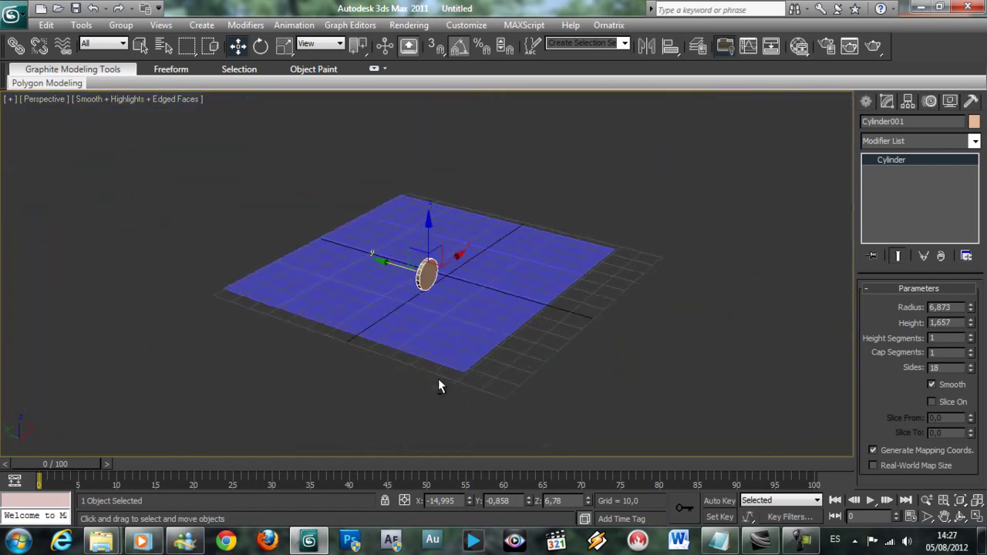
{"action": "scroll", "coordinate": [438, 385], "scroll_direction": "up", "scroll_amount": 2}
{"action": "scroll", "coordinate": [437, 384], "scroll_direction": "up", "scroll_amount": 5}
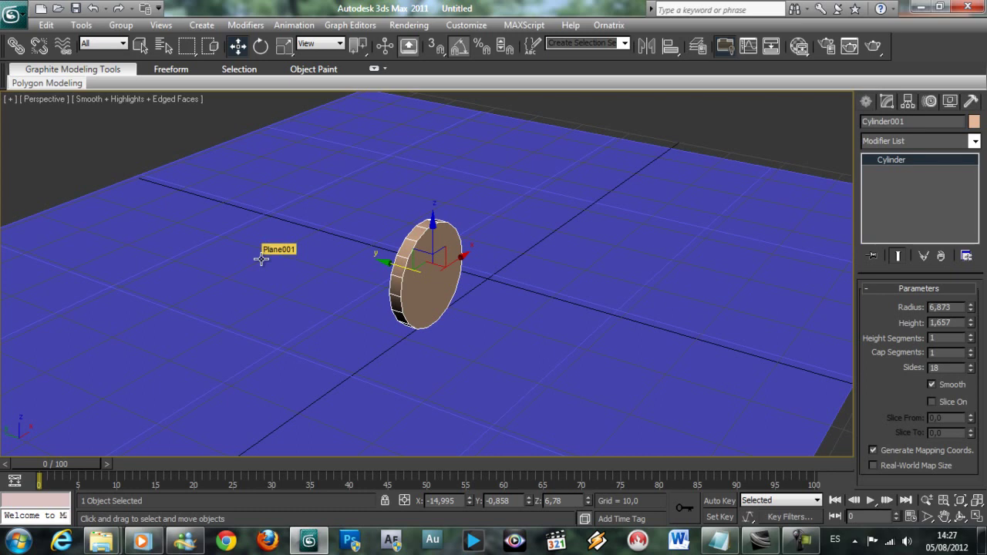
Step: Create a second low Cylinder at about X -22.8, Y 31.8 and rotate it upright
{"action": "left_click", "coordinate": [866, 102]}
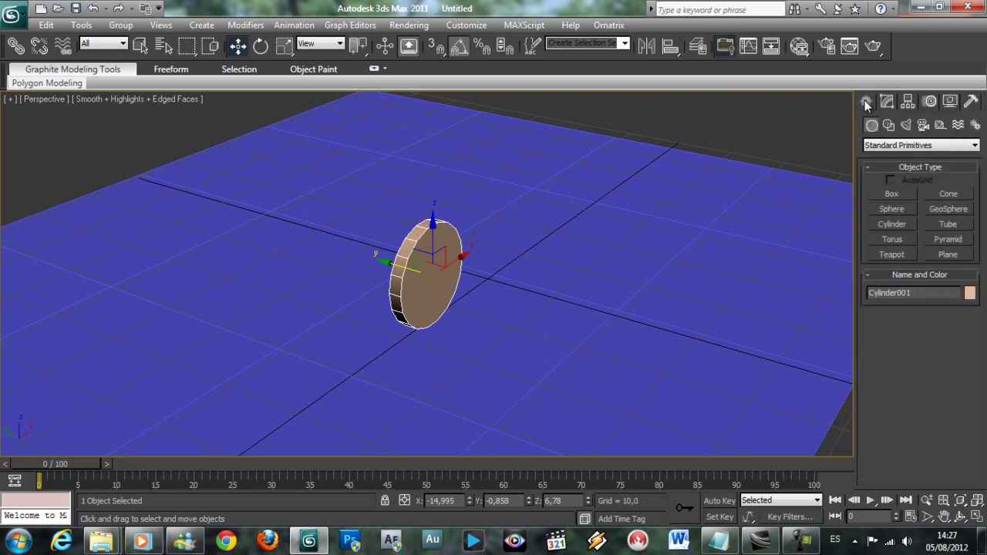
{"action": "left_click", "coordinate": [885, 224]}
{"action": "left_click_drag", "start_coordinate": [203, 282], "coordinate": [247, 285]}
{"action": "left_click", "coordinate": [239, 274]}
{"action": "key", "text": "e"}
{"action": "left_click_drag", "start_coordinate": [212, 252], "coordinate": [255, 304]}
{"action": "key", "text": "w"}
{"action": "middle_click_drag", "start_coordinate": [245, 344], "coordinate": [341, 331], "text": "alt"}
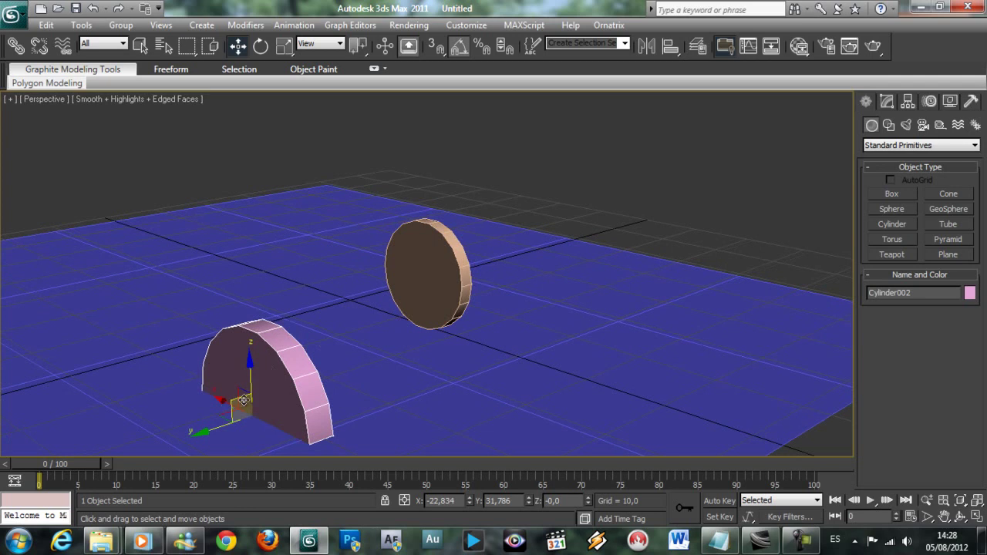
Step: Move the second cylinder to about X -35.4, Z 14.4 and delete it
{"action": "left_click_drag", "start_coordinate": [244, 390], "coordinate": [326, 291]}
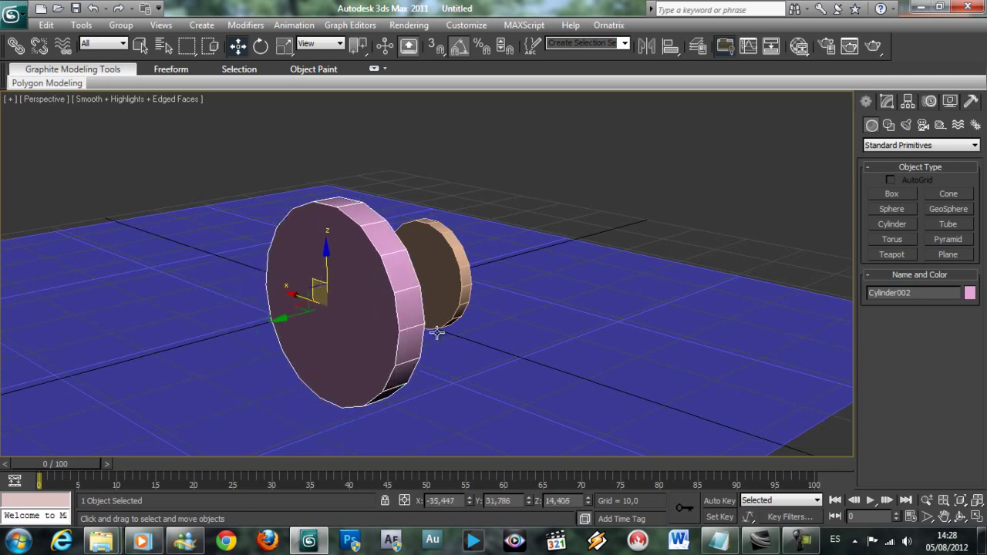
{"action": "middle_click_drag", "start_coordinate": [443, 331], "coordinate": [364, 331], "text": "alt"}
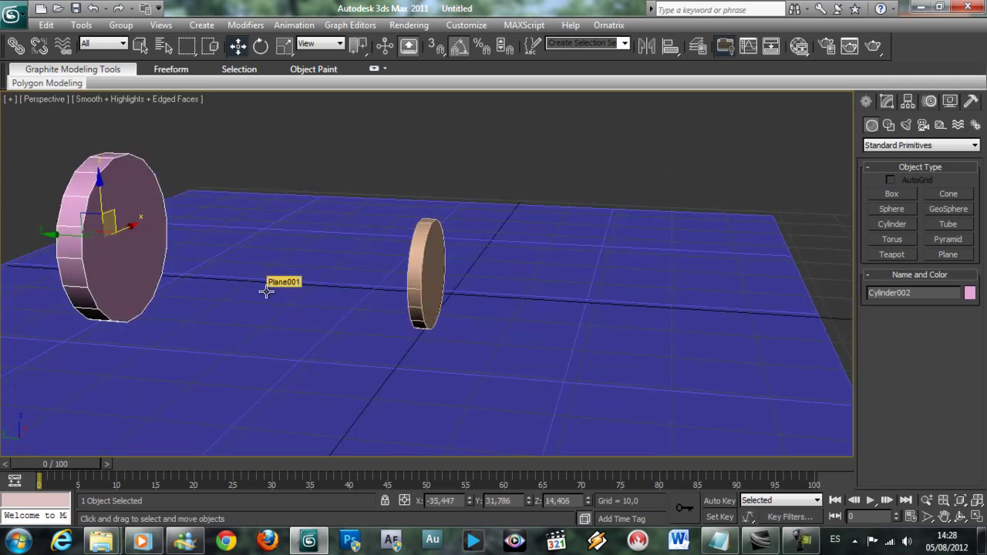
{"action": "key", "text": "Delete"}
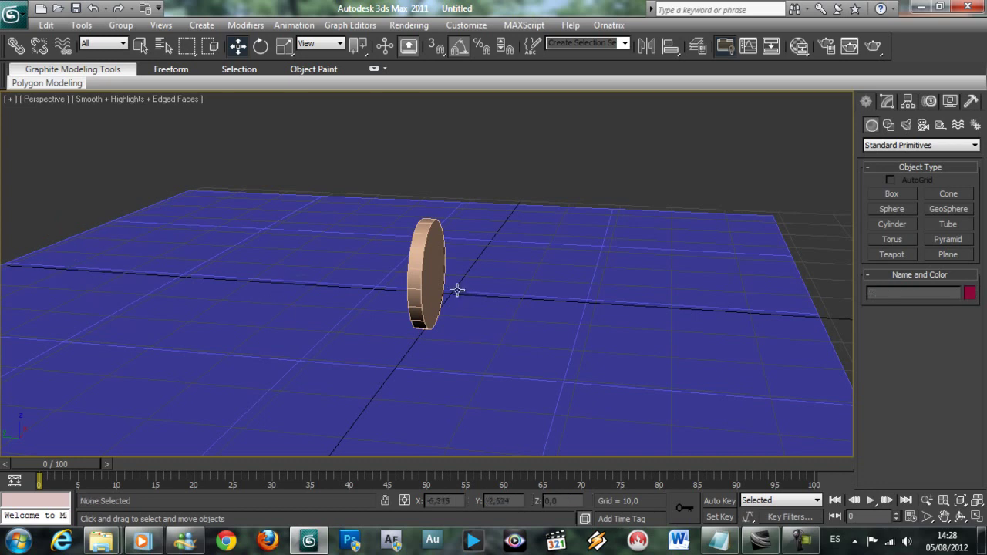
Step: Select the remaining cylinder and start a clone of it along the Y axis at about Y 10
{"action": "left_click", "coordinate": [432, 282]}
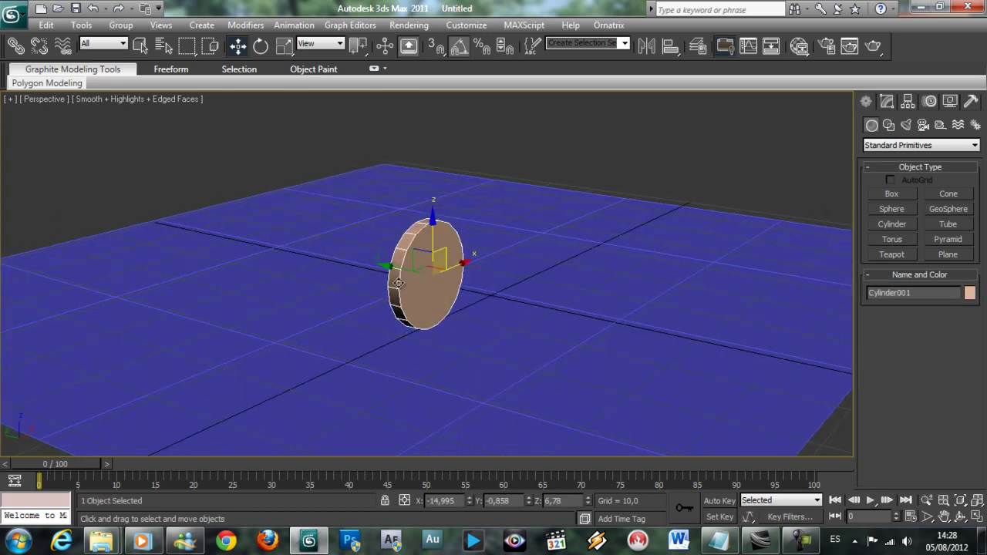
{"action": "left_click_drag", "start_coordinate": [400, 266], "coordinate": [333, 246], "text": "shift"}
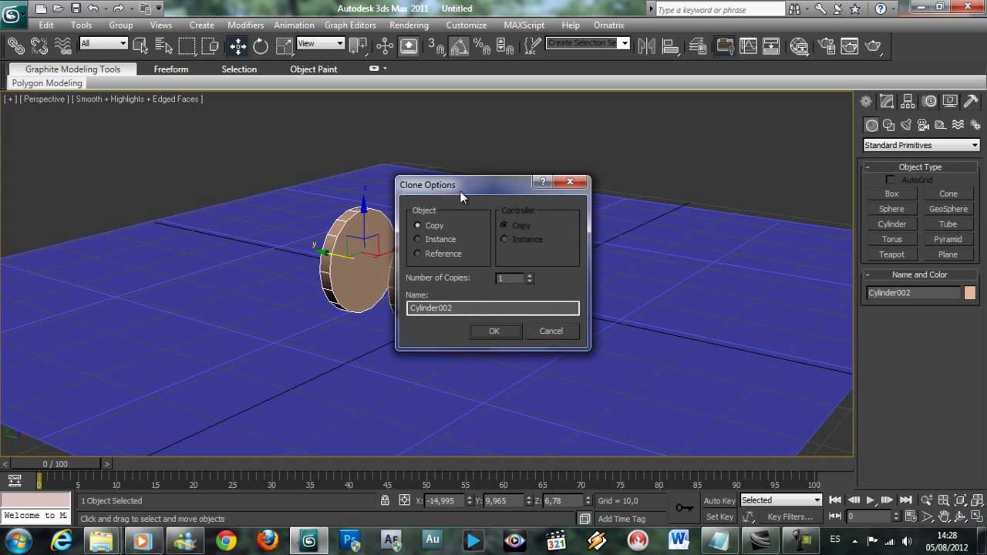
Step: In Notepad, add the line "shift + mover a un lado = clonar" below the zoom note and minimize the window
{"action": "left_click", "coordinate": [719, 540]}
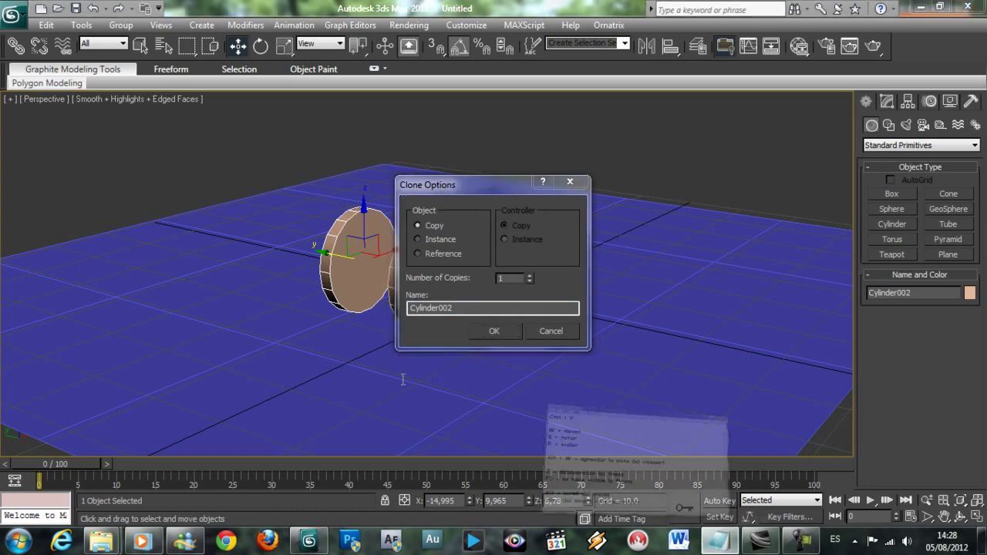
{"action": "key", "text": "Return"}
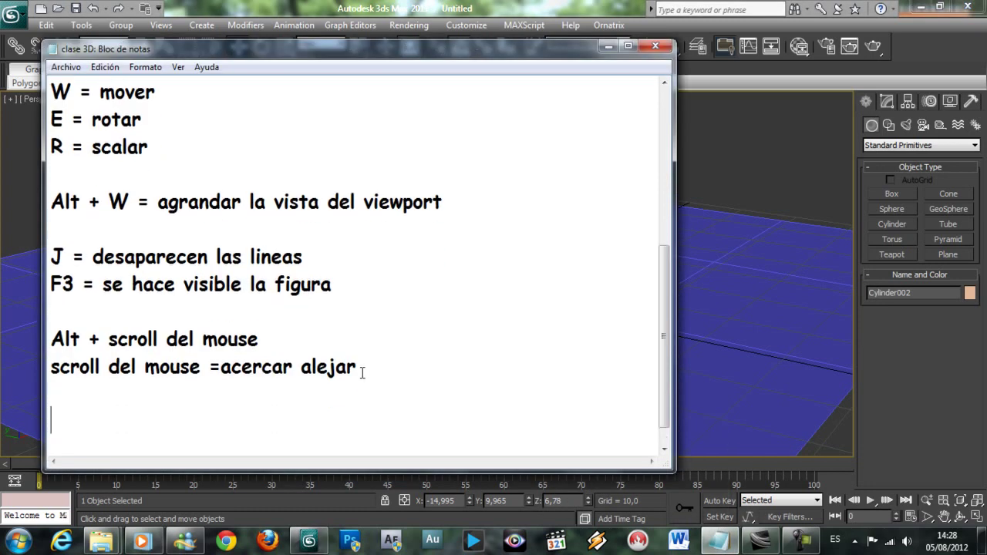
{"action": "type", "text": "shift"}
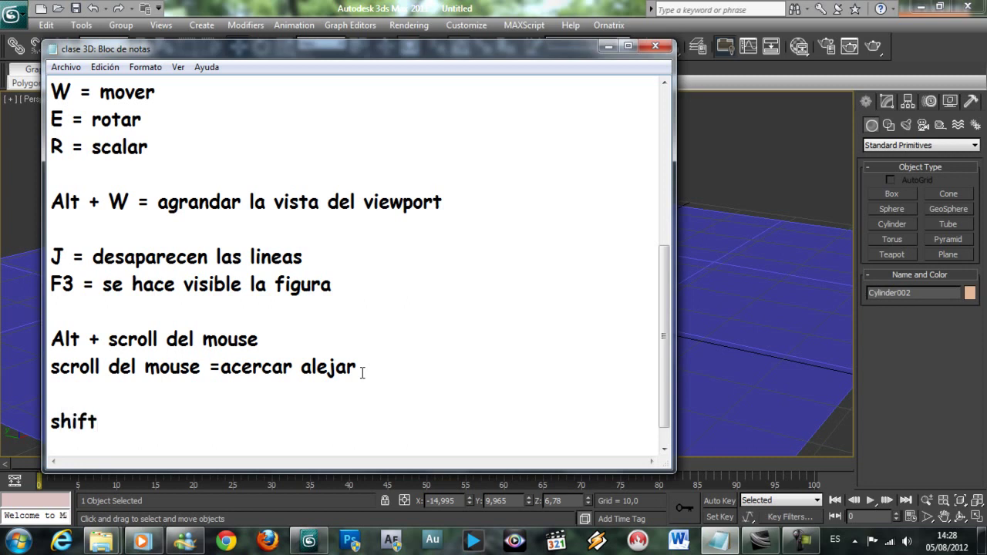
{"action": "type", "text": " + mover a un lado = clonar"}
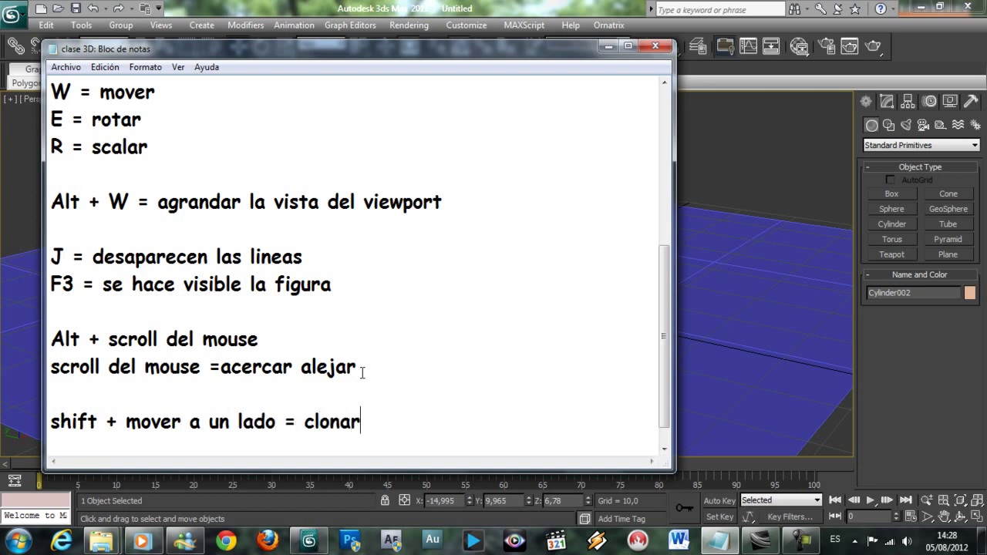
{"action": "left_click", "coordinate": [609, 46]}
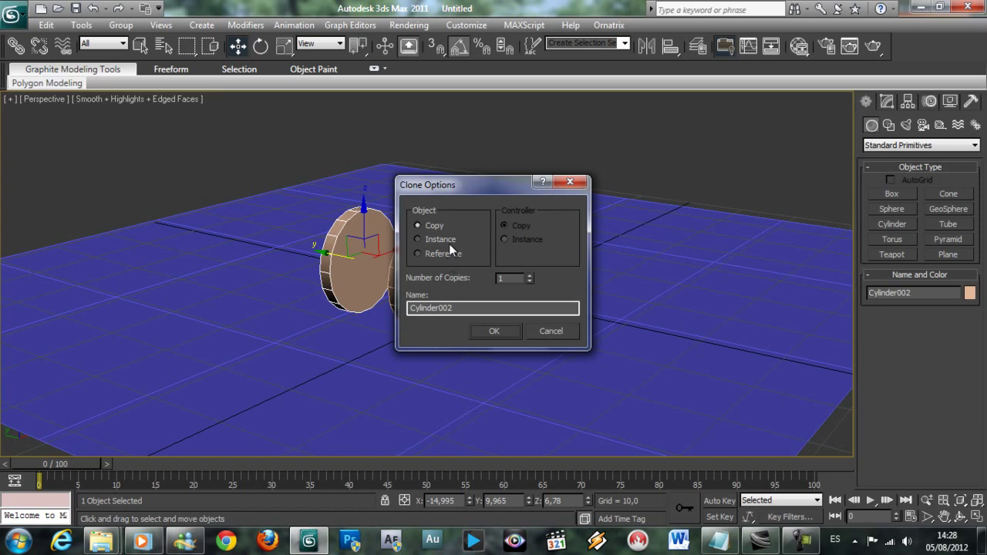
Step: Confirm the clone as a single Copy and move the new cylinder along Y to about 35
{"action": "left_click", "coordinate": [790, 544]}
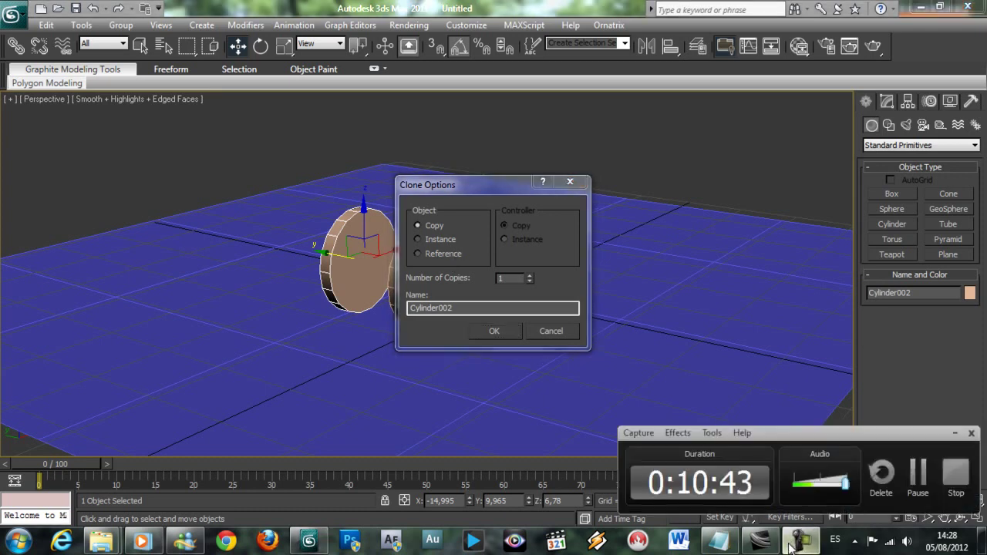
{"action": "left_click", "coordinate": [789, 544]}
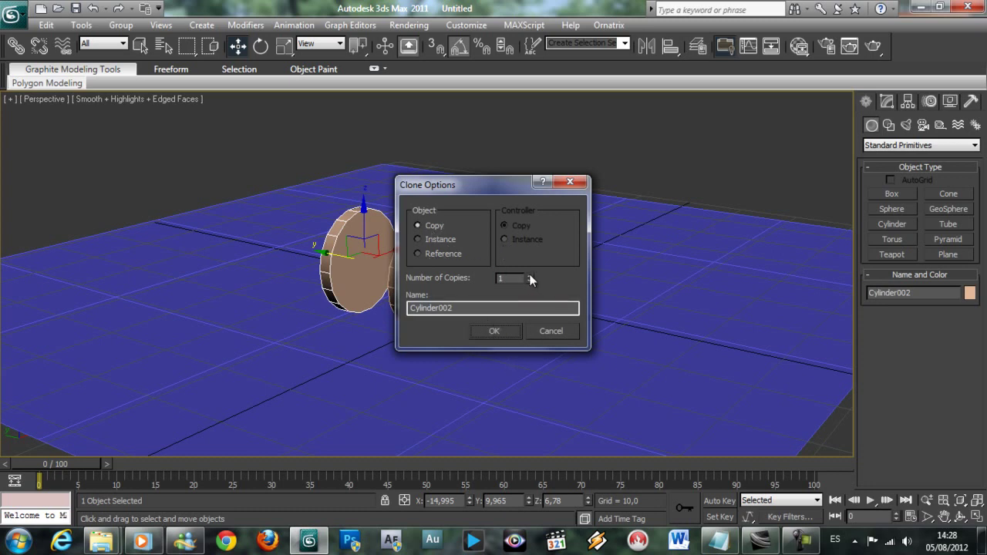
{"action": "left_click", "coordinate": [486, 331]}
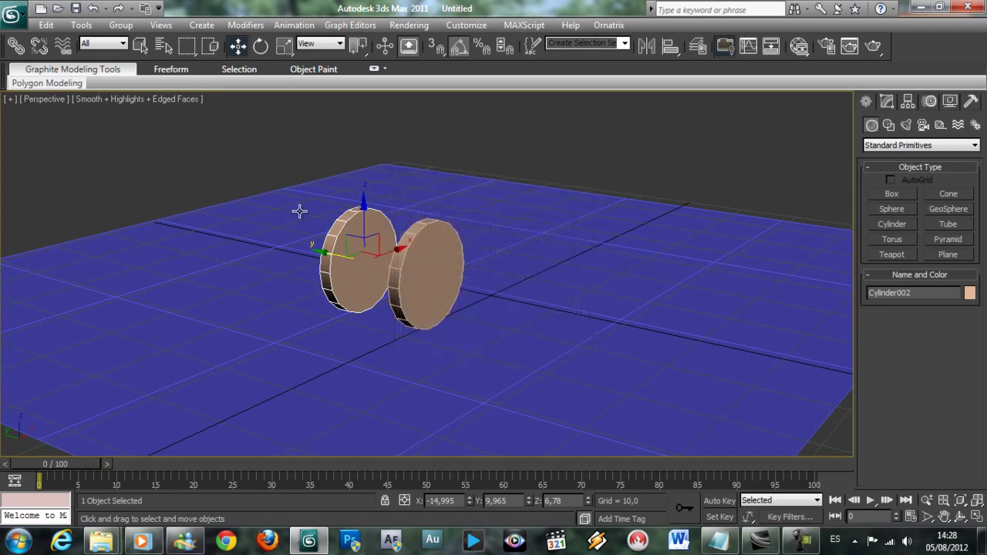
{"action": "middle_click_drag", "start_coordinate": [345, 312], "coordinate": [337, 293], "text": "alt"}
{"action": "left_click_drag", "start_coordinate": [295, 273], "coordinate": [91, 271]}
Step: Select both cylinders and clone the pair along the X axis as one Copy to form four wheels
{"action": "middle_click_drag", "start_coordinate": [194, 329], "coordinate": [329, 320], "text": "alt"}
{"action": "left_click", "coordinate": [412, 285]}
{"action": "left_click", "coordinate": [149, 361], "text": "ctrl"}
{"action": "key", "text": "z"}
{"action": "mouse_move", "coordinate": [439, 275]}
{"action": "left_mouse_down", "text": "shift"}
{"action": "mouse_move", "coordinate": [363, 226]}
{"action": "mouse_move", "coordinate": [197, 158]}
{"action": "left_mouse_up", "text": "shift"}
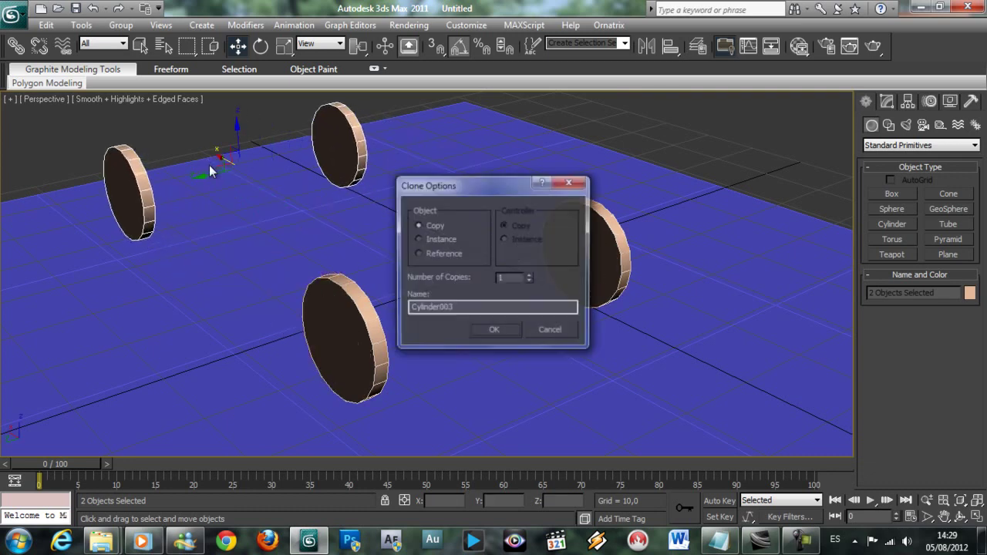
{"action": "left_click", "coordinate": [499, 328]}
{"action": "middle_click_drag", "start_coordinate": [475, 340], "coordinate": [362, 333], "text": "alt"}
{"action": "left_click", "coordinate": [260, 220]}
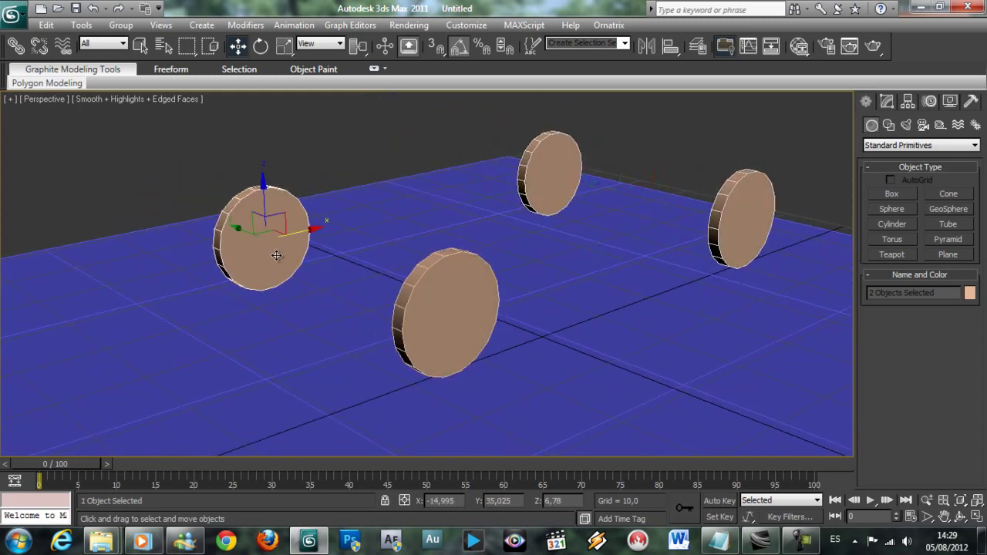
Step: Select the three cylinders around the frontmost one and delete them
{"action": "left_click", "coordinate": [574, 168], "text": "ctrl"}
{"action": "left_click", "coordinate": [731, 229], "text": "ctrl"}
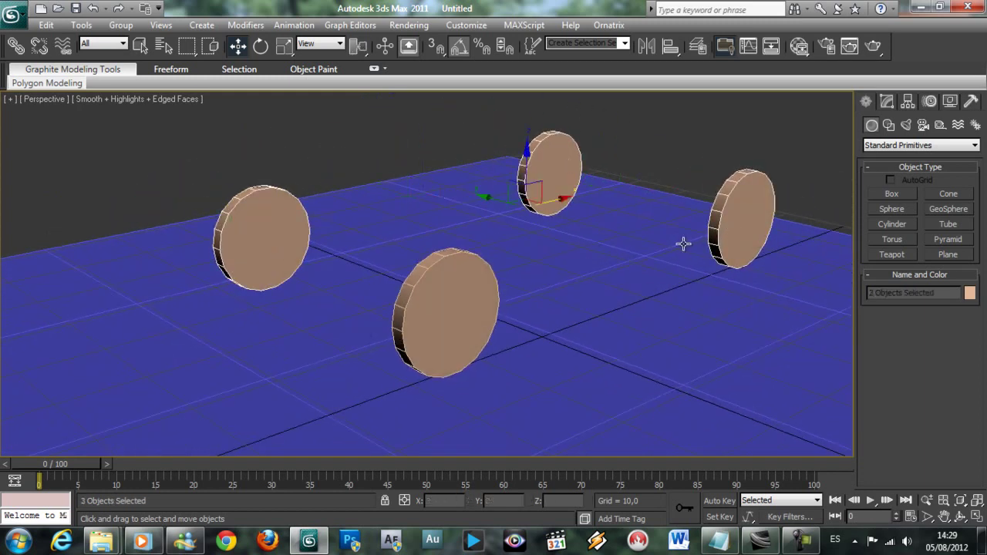
{"action": "key", "text": "Delete"}
Step: Select the remaining cylinder and set its height to 51,487
{"action": "left_click", "coordinate": [414, 316]}
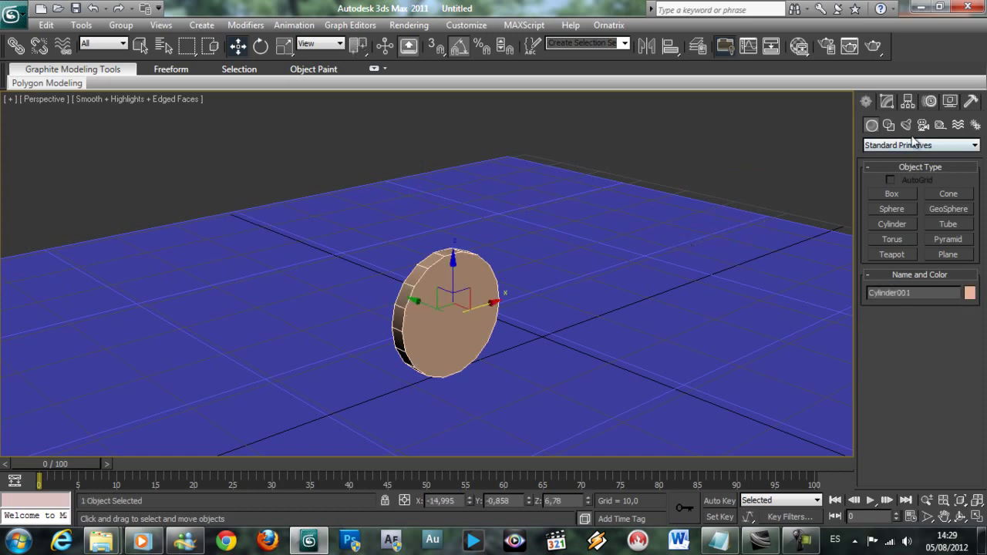
{"action": "left_click", "coordinate": [886, 102]}
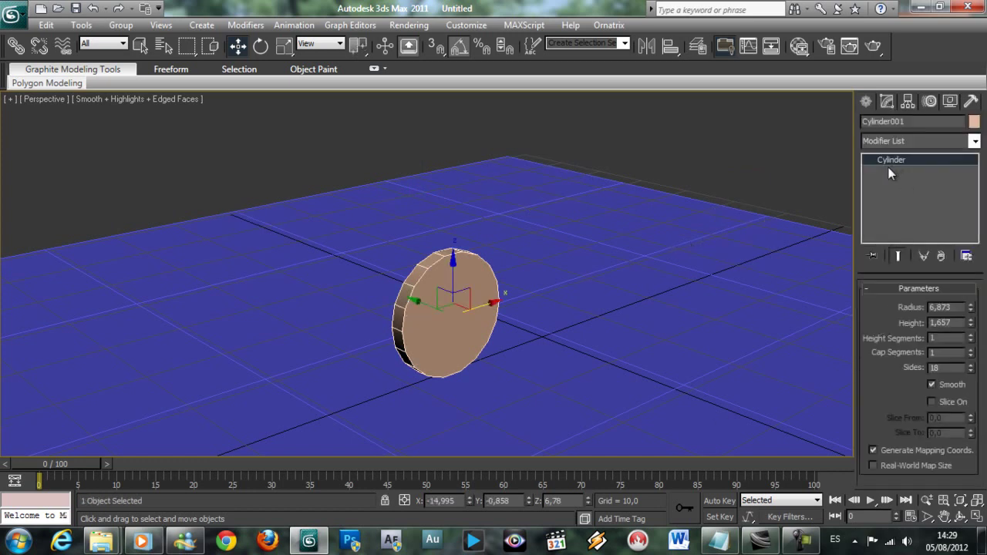
{"action": "middle_click_drag", "start_coordinate": [657, 256], "coordinate": [566, 257]}
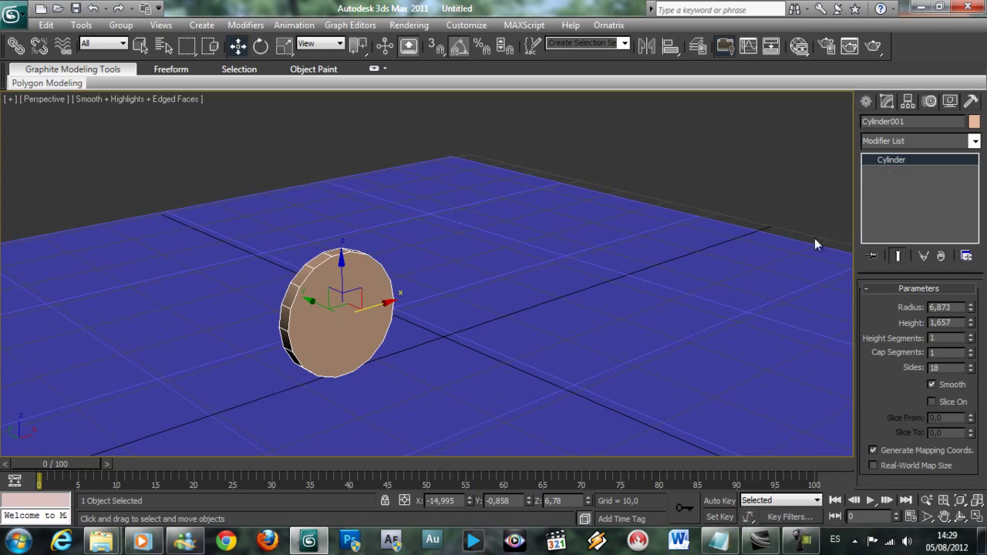
{"action": "left_click_drag", "start_coordinate": [971, 306], "coordinate": [960, 255]}
{"action": "left_click_drag", "start_coordinate": [942, 167], "coordinate": [891, 336]}
Step: Clone the long cylinder along the X axis to about X 40 as one Copy
{"action": "middle_click_drag", "start_coordinate": [324, 396], "coordinate": [524, 388], "text": "alt"}
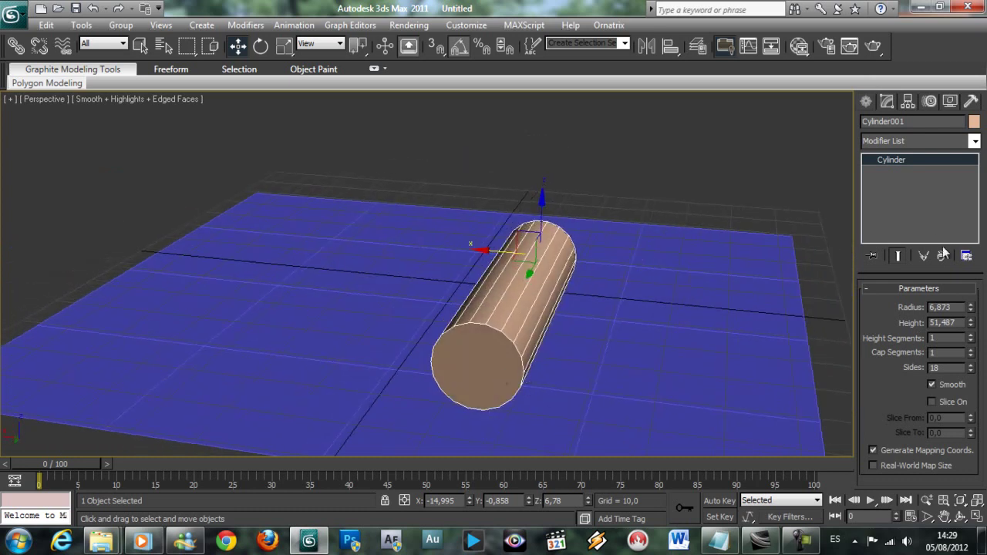
{"action": "mouse_move", "coordinate": [484, 251]}
{"action": "left_mouse_down", "text": "shift"}
{"action": "mouse_move", "coordinate": [432, 266]}
{"action": "mouse_move", "coordinate": [283, 231]}
{"action": "mouse_move", "coordinate": [215, 235]}
{"action": "left_mouse_up", "text": "shift"}
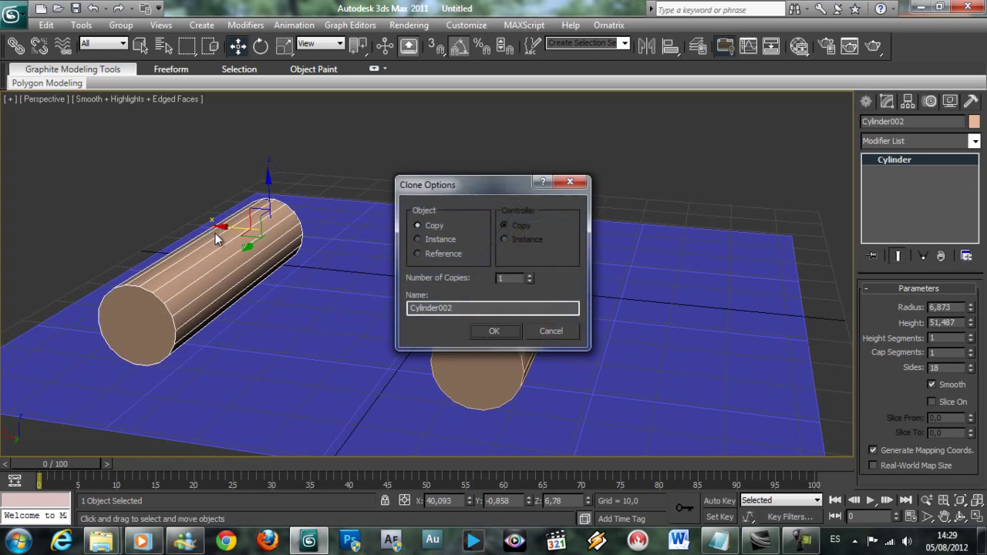
{"action": "left_click", "coordinate": [485, 329]}
Step: Create a small cylinder on the plane in front of the long ones, about 2,19 in radius and 1,65 high
{"action": "mouse_move", "coordinate": [566, 348]}
{"action": "middle_mouse_down", "text": "alt"}
{"action": "mouse_move", "coordinate": [357, 335]}
{"action": "mouse_move", "coordinate": [375, 348]}
{"action": "mouse_move", "coordinate": [380, 340]}
{"action": "middle_mouse_up", "text": "alt"}
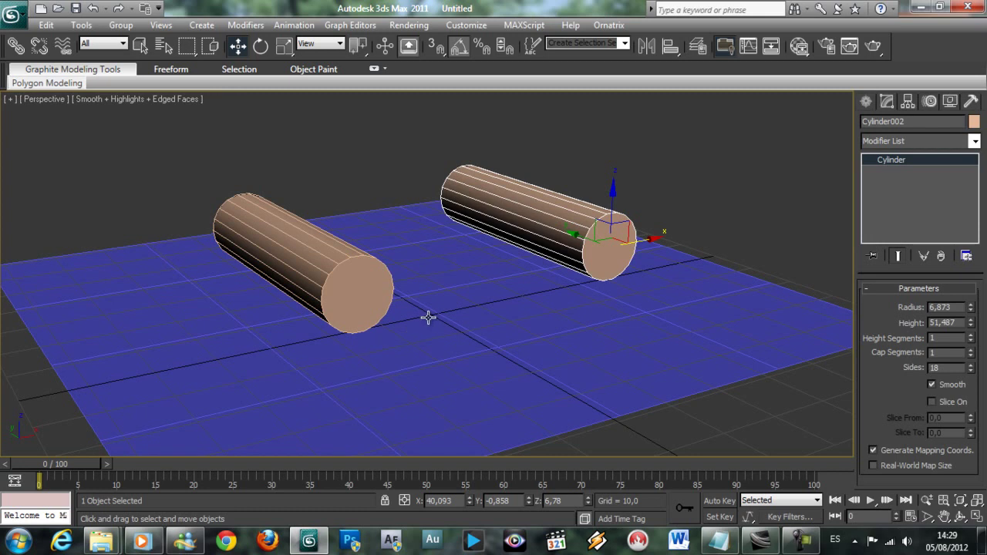
{"action": "middle_click_drag", "start_coordinate": [461, 317], "coordinate": [414, 363]}
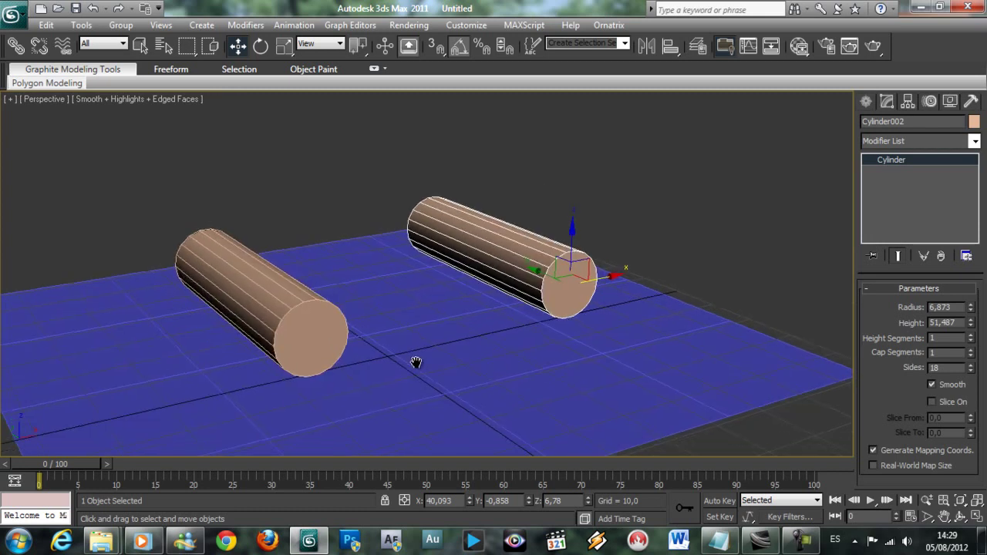
{"action": "left_click", "coordinate": [247, 322]}
{"action": "left_click", "coordinate": [866, 103]}
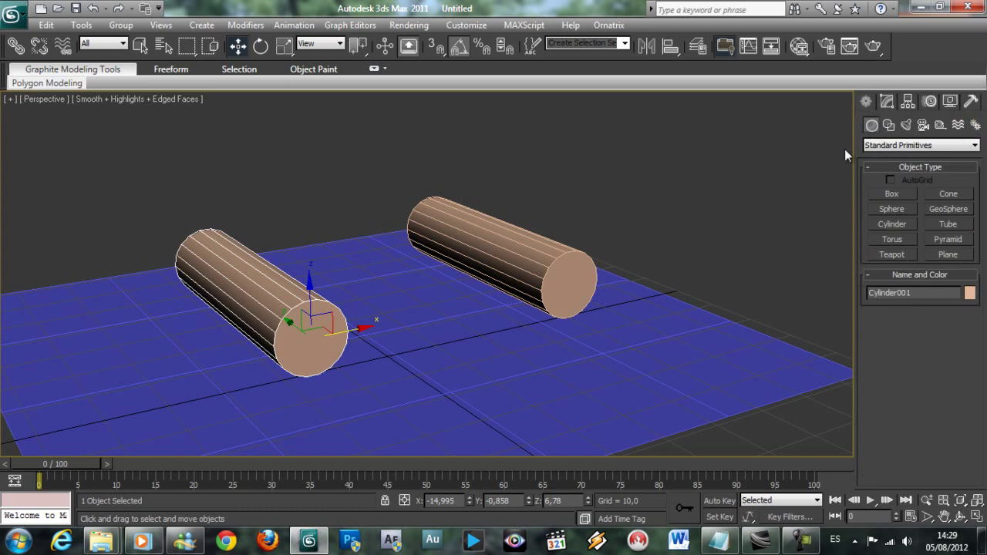
{"action": "left_click", "coordinate": [893, 225]}
{"action": "left_click_drag", "start_coordinate": [434, 391], "coordinate": [437, 394]}
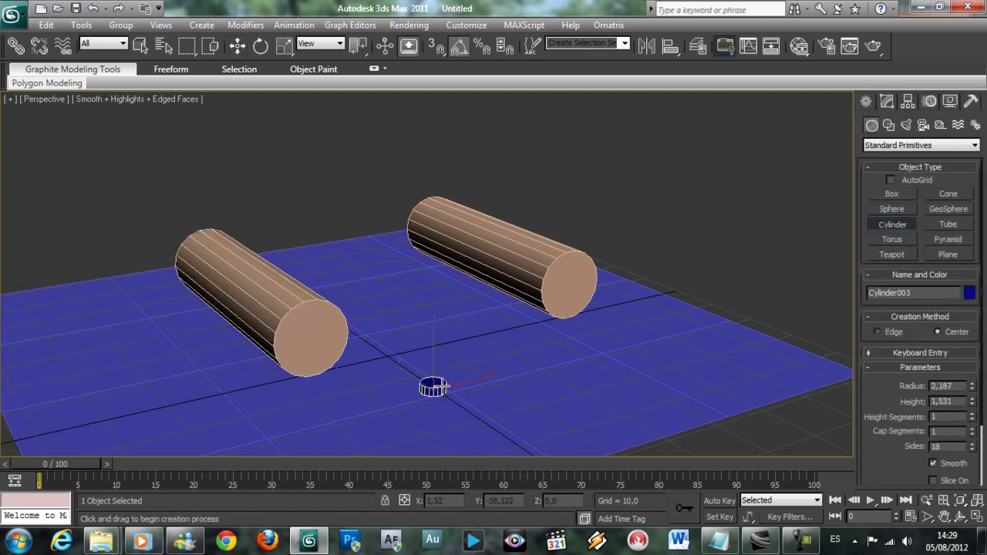
{"action": "left_click", "coordinate": [450, 378]}
{"action": "scroll", "coordinate": [482, 343], "scroll_direction": "up", "scroll_amount": 5}
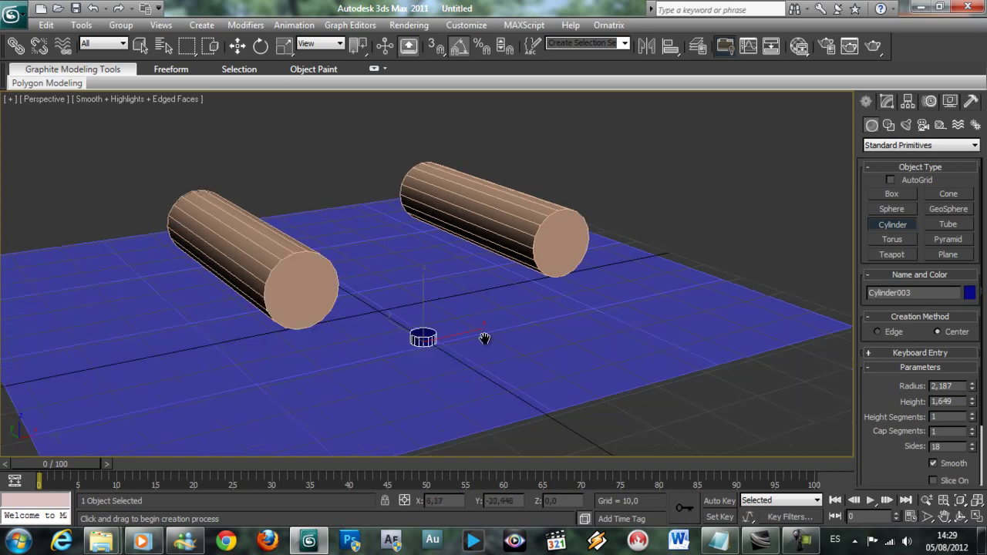
{"action": "right_click", "coordinate": [472, 349]}
Step: Set the small cylinder's radius to 3,631
{"action": "mouse_move", "coordinate": [473, 349]}
{"action": "middle_mouse_down"}
{"action": "mouse_move", "coordinate": [473, 398]}
{"action": "mouse_move", "coordinate": [471, 331]}
{"action": "middle_mouse_up"}
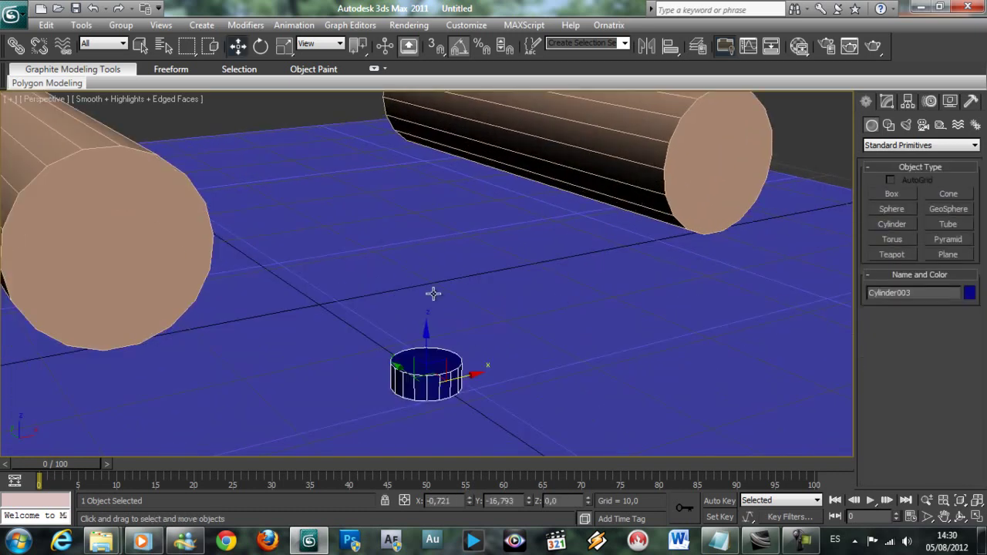
{"action": "scroll", "coordinate": [433, 293], "scroll_direction": "down", "scroll_amount": 3}
{"action": "middle_click_drag", "start_coordinate": [433, 293], "coordinate": [437, 322], "text": "alt"}
{"action": "scroll", "coordinate": [441, 310], "scroll_direction": "up", "scroll_amount": 3}
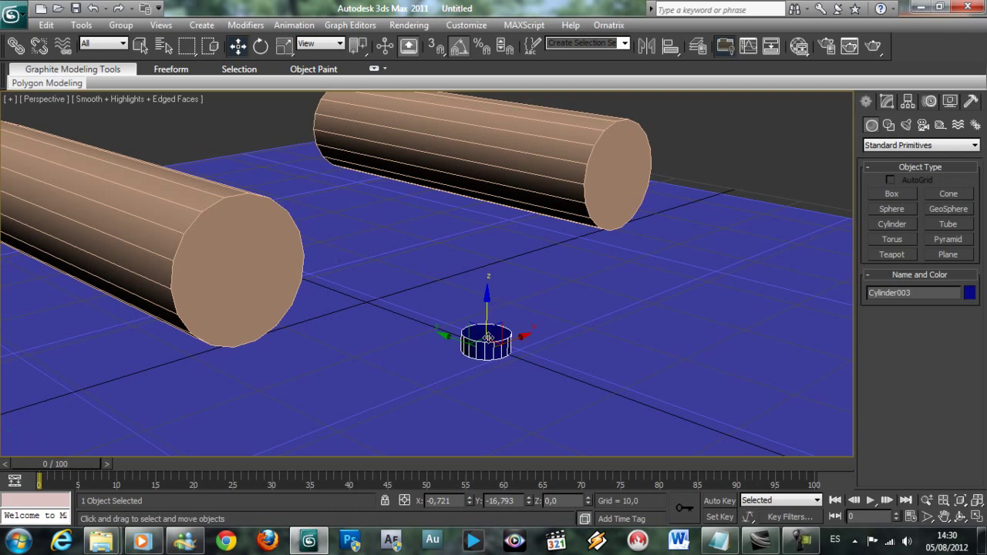
{"action": "left_click", "coordinate": [883, 104]}
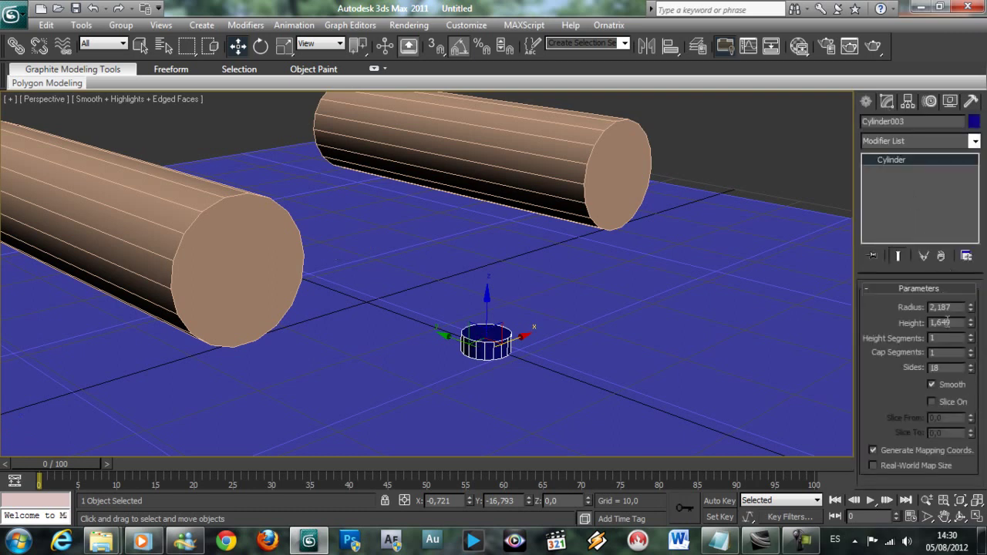
{"action": "left_click_drag", "start_coordinate": [973, 308], "coordinate": [973, 279]}
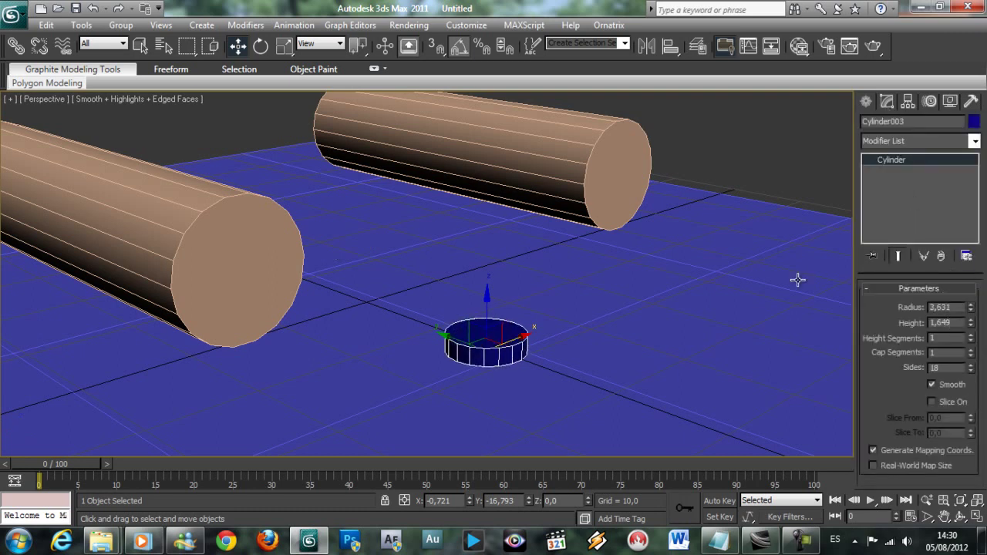
Step: Rotate the small cylinder upright and move it near the front end of the first long cylinder
{"action": "key", "text": "e"}
{"action": "left_click_drag", "start_coordinate": [491, 318], "coordinate": [482, 264]}
{"action": "key", "text": "w"}
{"action": "left_click_drag", "start_coordinate": [497, 308], "coordinate": [287, 237]}
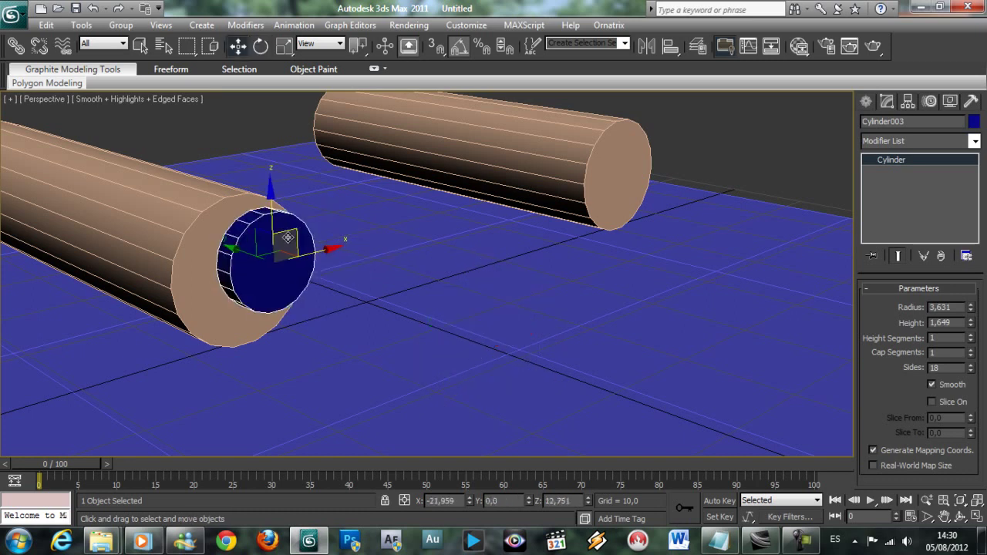
{"action": "middle_click_drag", "start_coordinate": [320, 301], "coordinate": [437, 232], "text": "alt"}
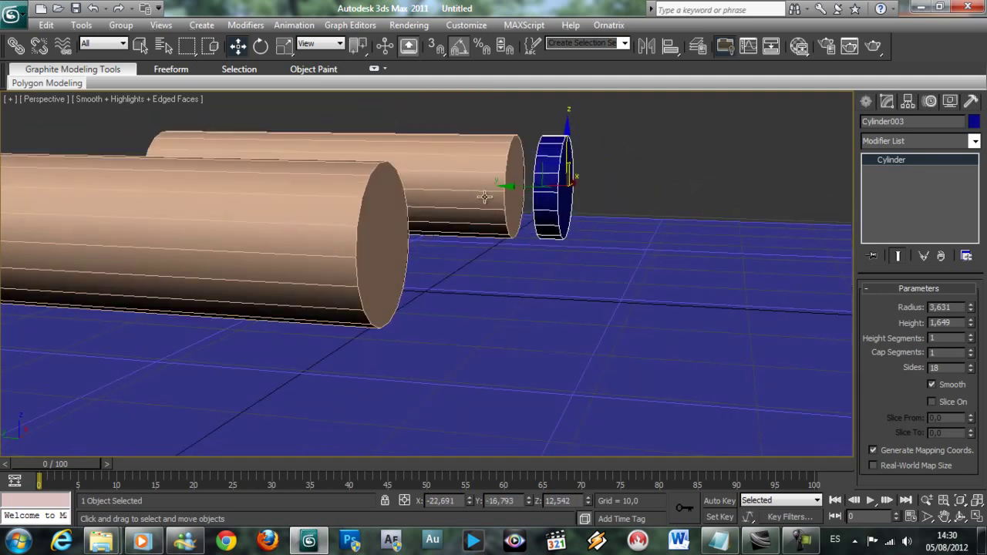
{"action": "left_click_drag", "start_coordinate": [553, 171], "coordinate": [389, 217]}
Step: In the Left view, move the small disc against the long cylinder's end face, at about Y -2,47 and Z 7,17
{"action": "key", "text": "alt+w"}
{"action": "right_click", "coordinate": [292, 332]}
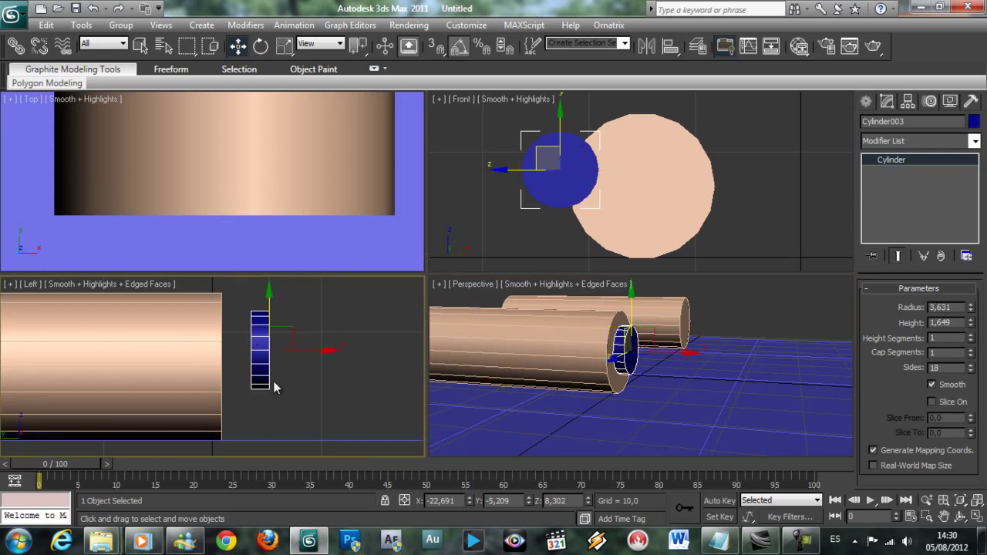
{"action": "left_click_drag", "start_coordinate": [298, 324], "coordinate": [264, 336]}
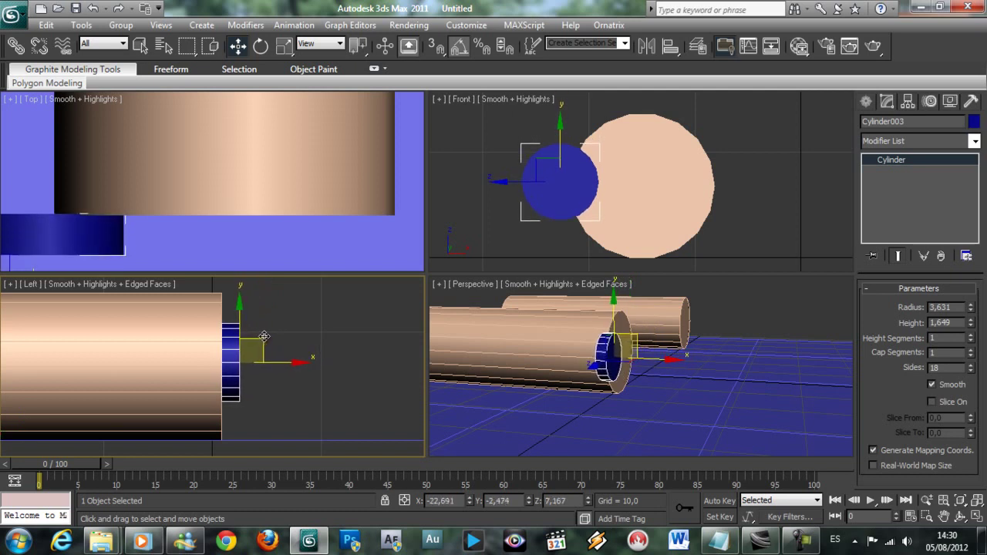
Step: In the Front view, center the small disc on the long cylinder's end face at about X -14,98 and Z 6,9
{"action": "middle_click", "coordinate": [646, 377]}
{"action": "middle_click", "coordinate": [608, 226]}
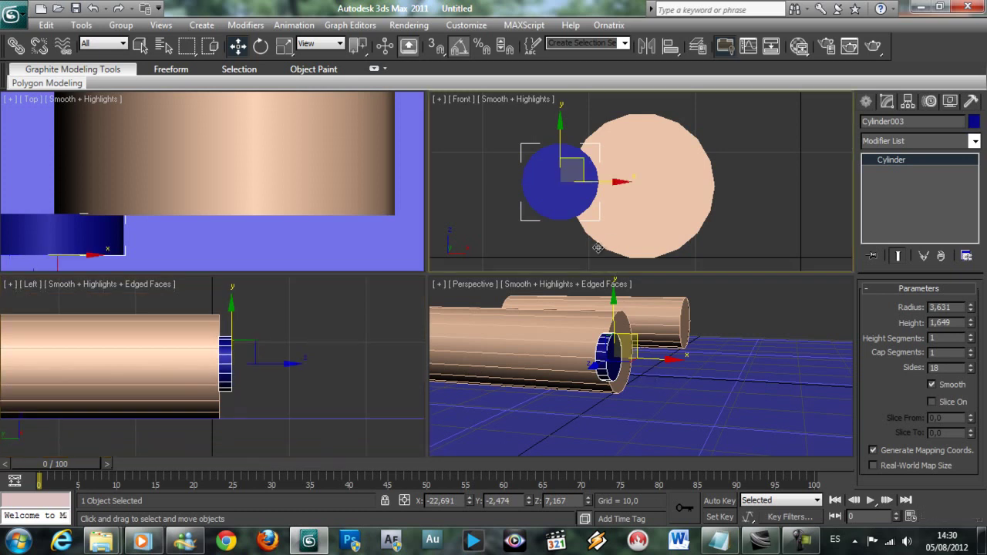
{"action": "middle_click_drag", "start_coordinate": [650, 403], "coordinate": [517, 353], "text": "alt"}
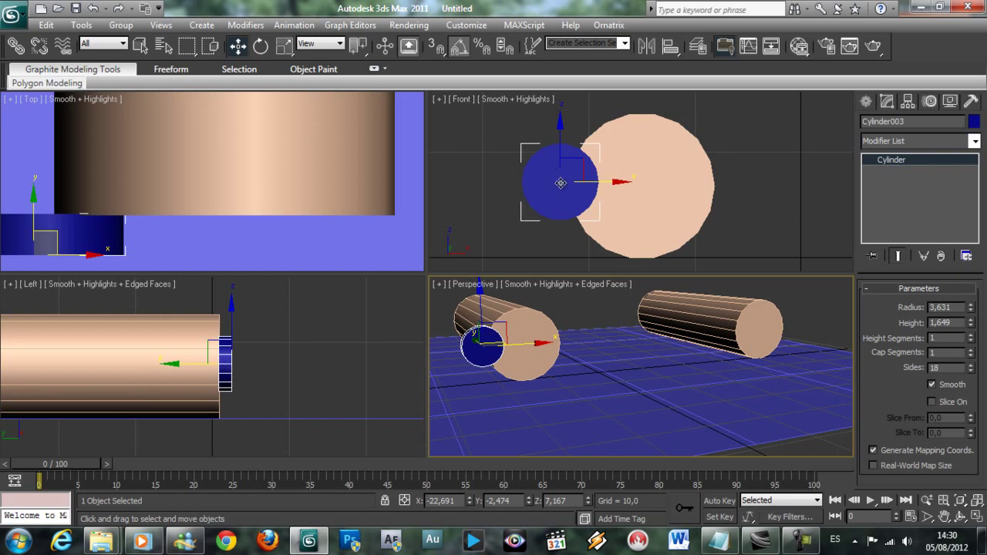
{"action": "left_click", "coordinate": [583, 185]}
{"action": "left_click_drag", "start_coordinate": [623, 183], "coordinate": [693, 180]}
{"action": "left_click_drag", "start_coordinate": [642, 125], "coordinate": [643, 128]}
{"action": "right_click", "coordinate": [583, 344]}
{"action": "key", "text": "alt+w"}
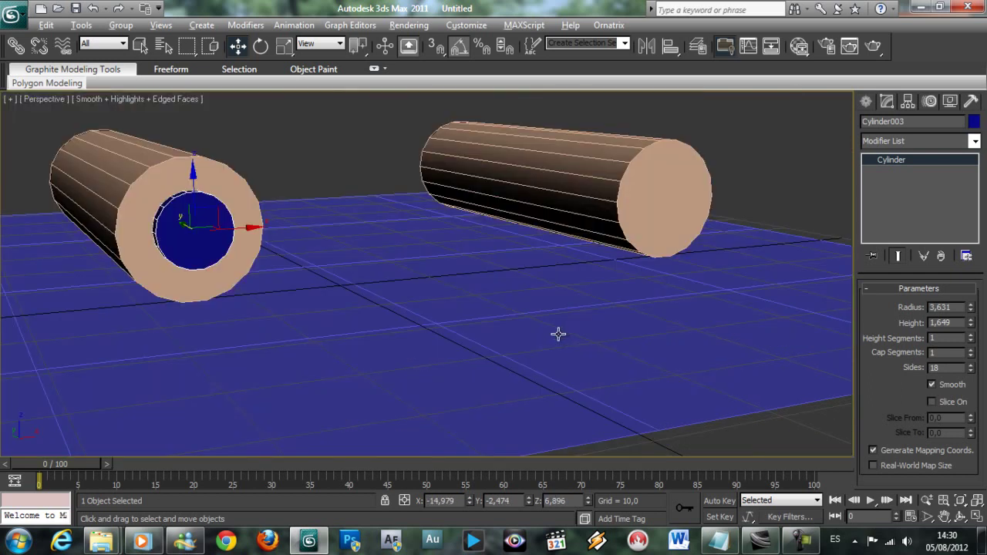
Step: Clone the disc along the X axis onto the second long cylinder's front end as one Copy, at about X 41
{"action": "scroll", "coordinate": [489, 297], "scroll_direction": "down", "scroll_amount": 2}
{"action": "mouse_move", "coordinate": [489, 298]}
{"action": "middle_mouse_down", "text": "alt"}
{"action": "mouse_move", "coordinate": [525, 315]}
{"action": "mouse_move", "coordinate": [495, 295]}
{"action": "middle_mouse_up", "text": "alt"}
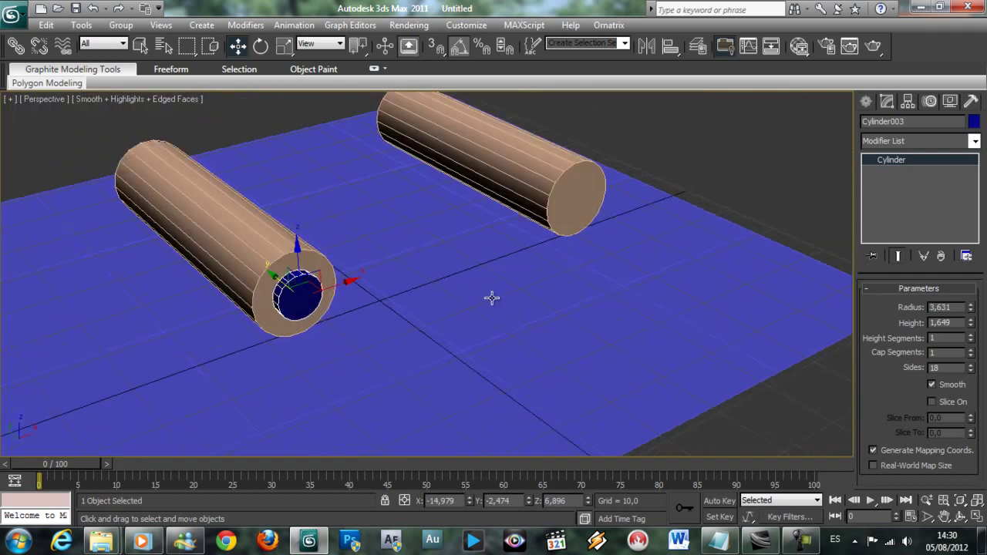
{"action": "left_click_drag", "start_coordinate": [340, 283], "coordinate": [624, 221]}
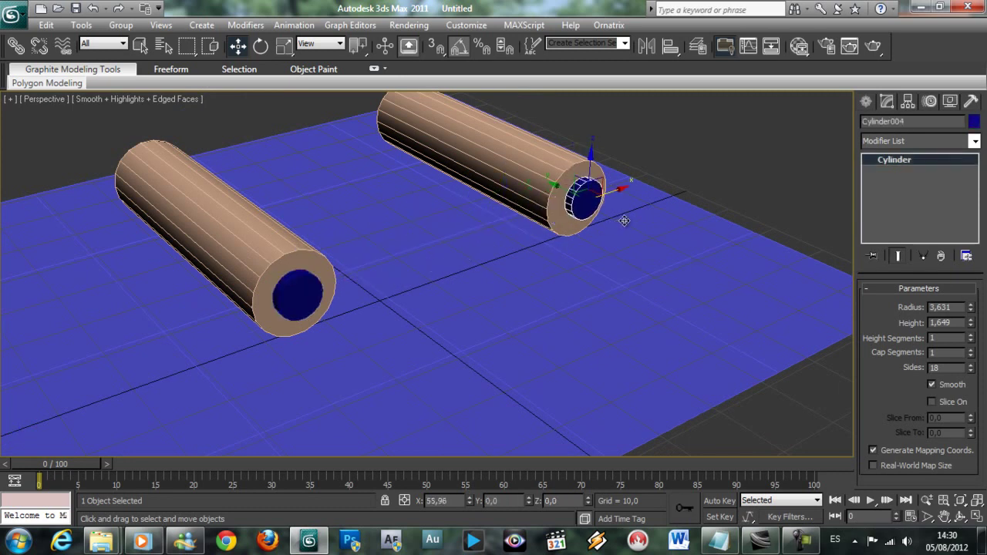
{"action": "left_click", "coordinate": [492, 333]}
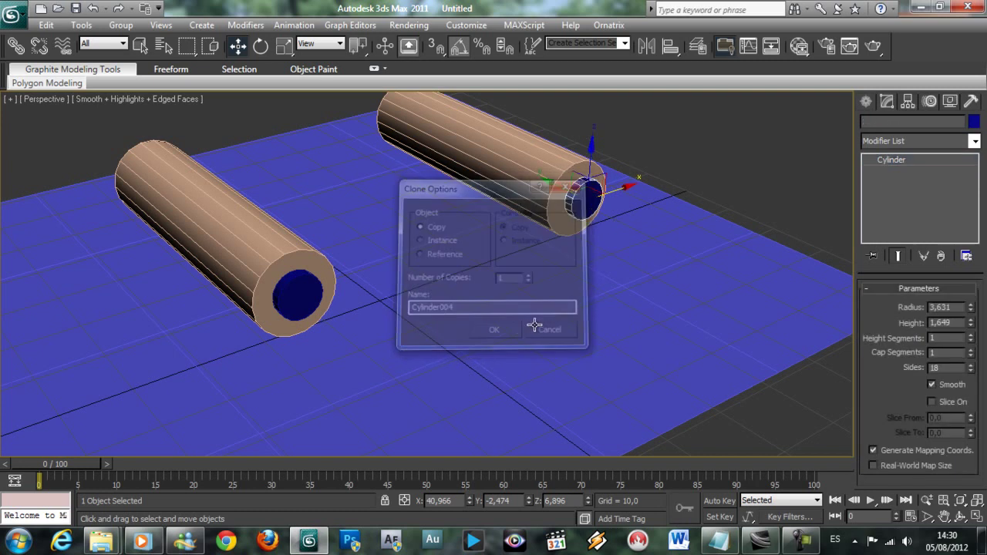
Step: In the Front view, center the copied disc on the second long cylinder at about X 40,14 and hide the selection brackets
{"action": "middle_click_drag", "start_coordinate": [493, 333], "coordinate": [480, 328], "text": "alt"}
{"action": "scroll", "coordinate": [480, 327], "scroll_direction": "down", "scroll_amount": 3}
{"action": "key", "text": "alt+w"}
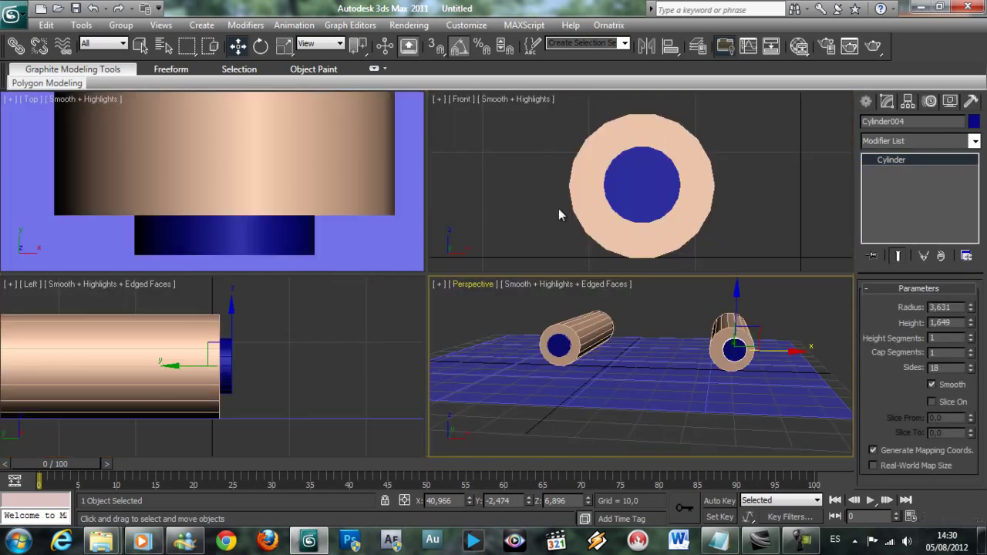
{"action": "key", "text": "alt+w"}
{"action": "scroll", "coordinate": [556, 213], "scroll_direction": "down", "scroll_amount": 5}
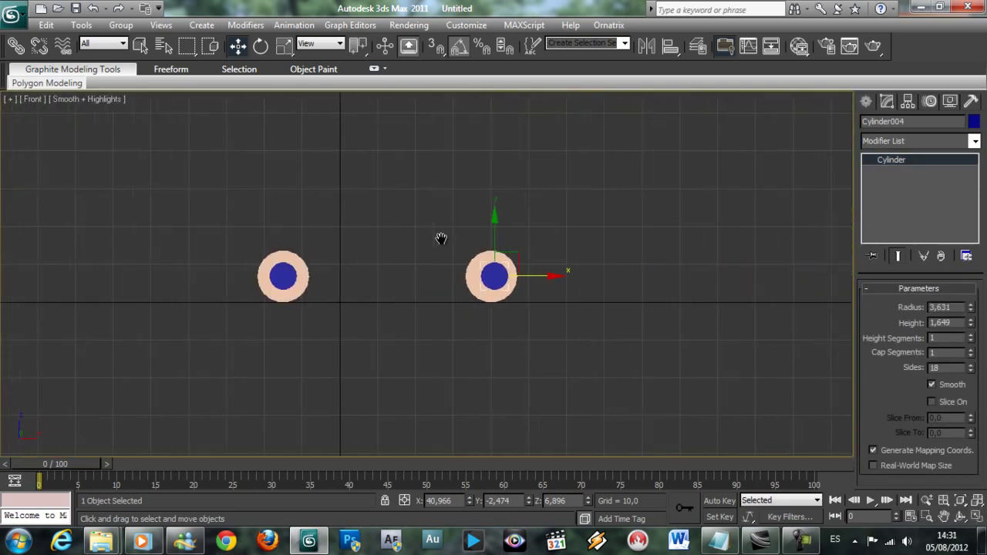
{"action": "scroll", "coordinate": [440, 238], "scroll_direction": "up", "scroll_amount": 5}
{"action": "left_click_drag", "start_coordinate": [669, 280], "coordinate": [660, 280]}
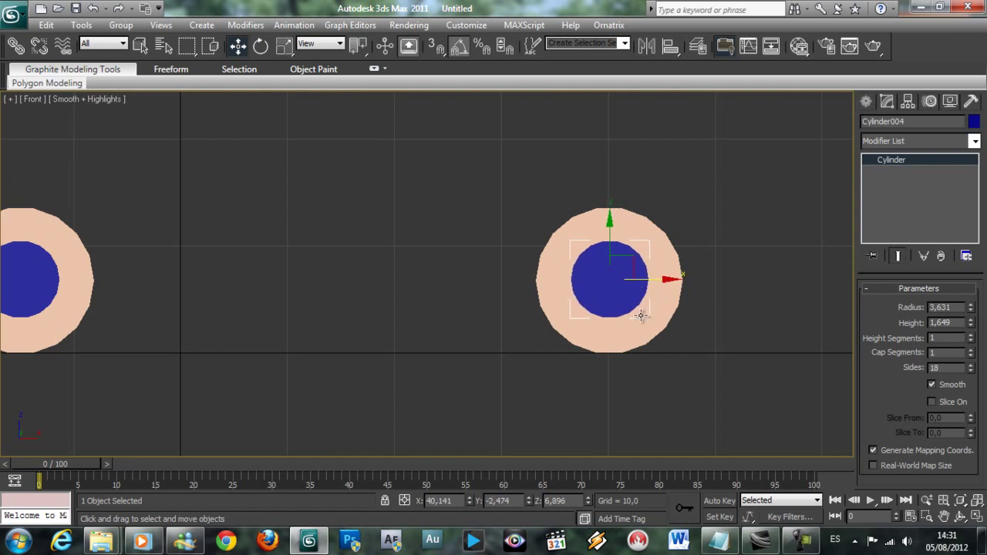
{"action": "key", "text": "j"}
Step: Select both discs and clone them along the Y axis to the opposite ends of the long cylinders as one Copy
{"action": "left_click", "coordinate": [40, 290]}
{"action": "left_click", "coordinate": [597, 271], "text": "ctrl"}
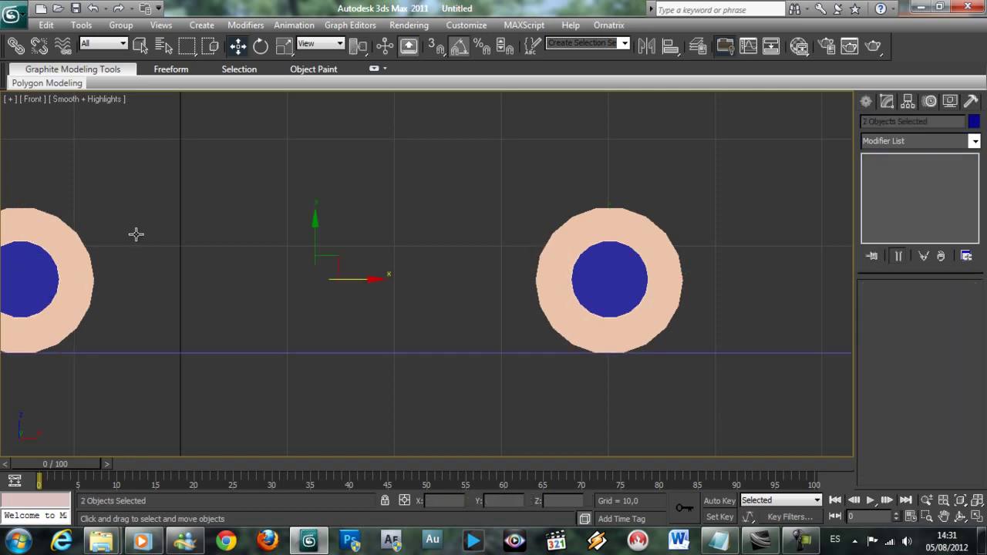
{"action": "key", "text": "alt+w"}
{"action": "key", "text": "alt+w"}
{"action": "middle_click_drag", "start_coordinate": [441, 297], "coordinate": [615, 319], "text": "alt"}
{"action": "left_click_drag", "start_coordinate": [393, 233], "coordinate": [42, 250]}
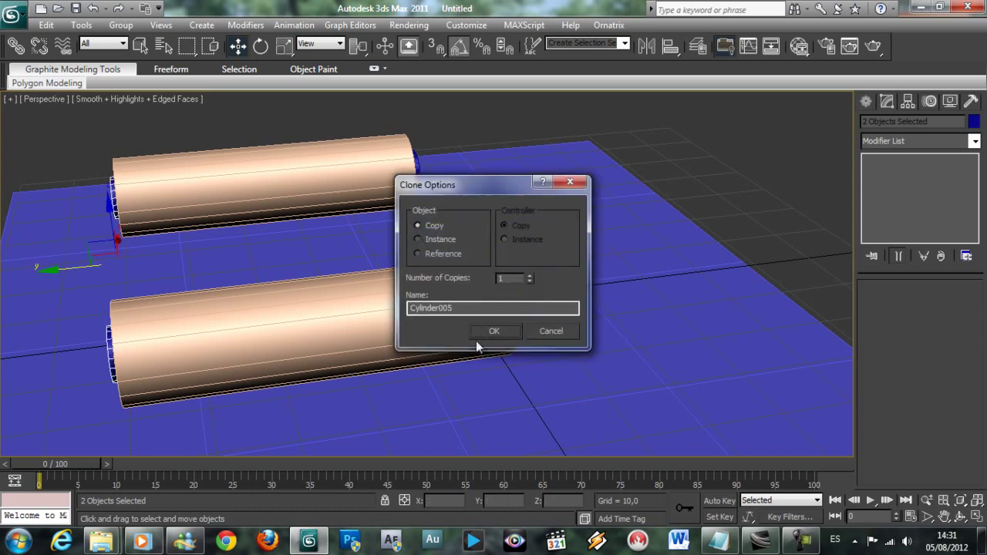
{"action": "left_click", "coordinate": [477, 329]}
Step: In the Left view, fine-tune the copied discs' position so they sit flush against the long cylinders' far ends
{"action": "key", "text": "alt+w"}
{"action": "key", "text": "alt+w"}
{"action": "scroll", "coordinate": [359, 368], "scroll_direction": "up", "scroll_amount": 4}
{"action": "middle_click_drag", "start_coordinate": [448, 340], "coordinate": [390, 302]}
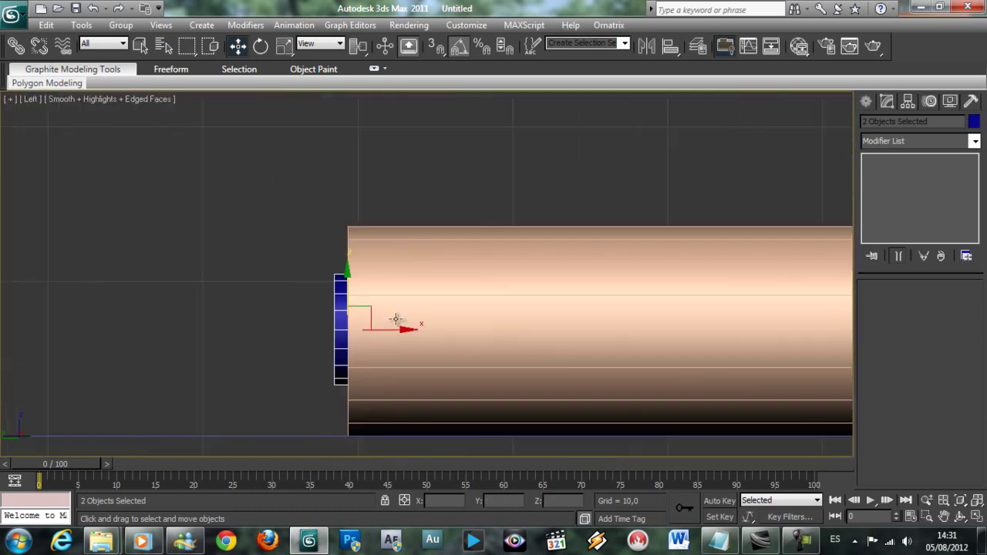
{"action": "left_click_drag", "start_coordinate": [379, 330], "coordinate": [380, 329]}
{"action": "key", "text": "alt+w"}
{"action": "right_click", "coordinate": [471, 336]}
{"action": "key", "text": "alt+w"}
Step: Select the disc on the first long cylinder's front end and show the Standard Primitives creation options
{"action": "middle_click_drag", "start_coordinate": [502, 320], "coordinate": [439, 319], "text": "alt"}
{"action": "scroll", "coordinate": [437, 317], "scroll_direction": "up", "scroll_amount": 5}
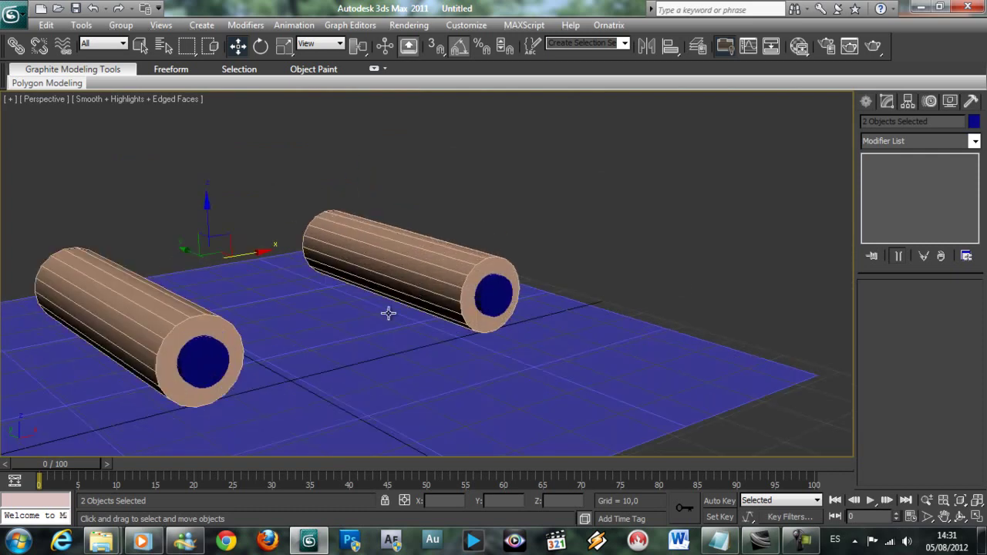
{"action": "left_click", "coordinate": [216, 358]}
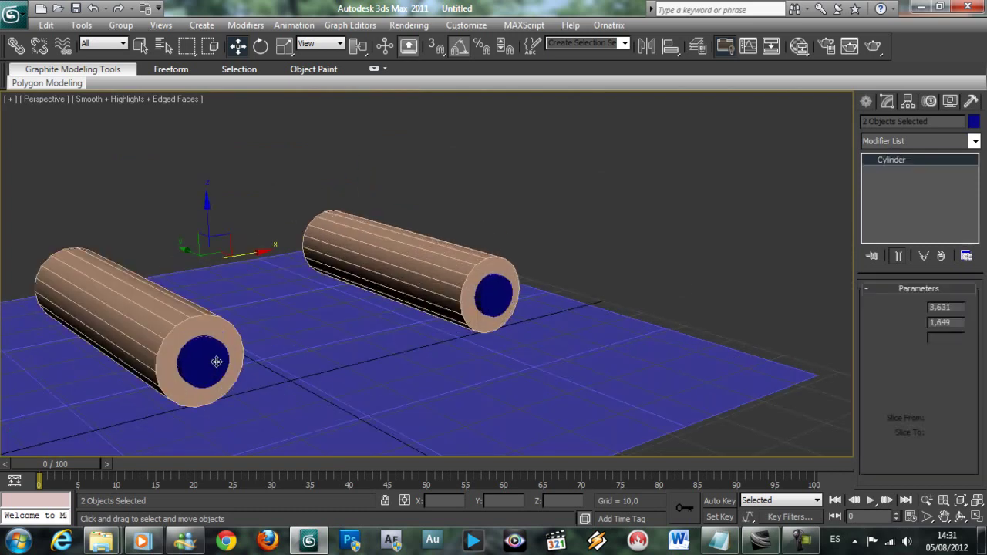
{"action": "mouse_move", "coordinate": [455, 339]}
{"action": "middle_mouse_down", "text": "alt"}
{"action": "mouse_move", "coordinate": [468, 337]}
{"action": "mouse_move", "coordinate": [392, 348]}
{"action": "mouse_move", "coordinate": [354, 334]}
{"action": "mouse_move", "coordinate": [459, 330]}
{"action": "middle_mouse_up", "text": "alt"}
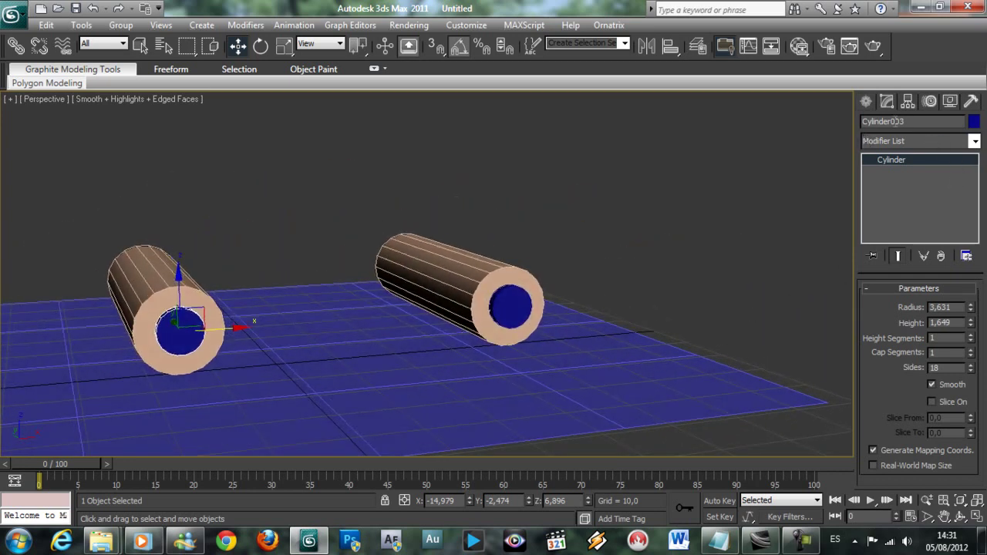
{"action": "left_click", "coordinate": [867, 102]}
{"action": "left_click", "coordinate": [800, 540]}
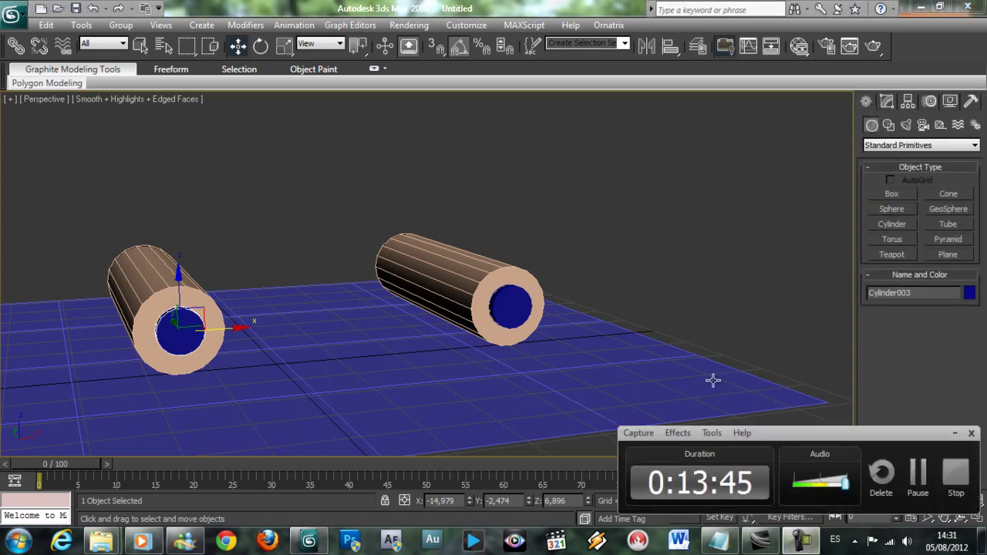